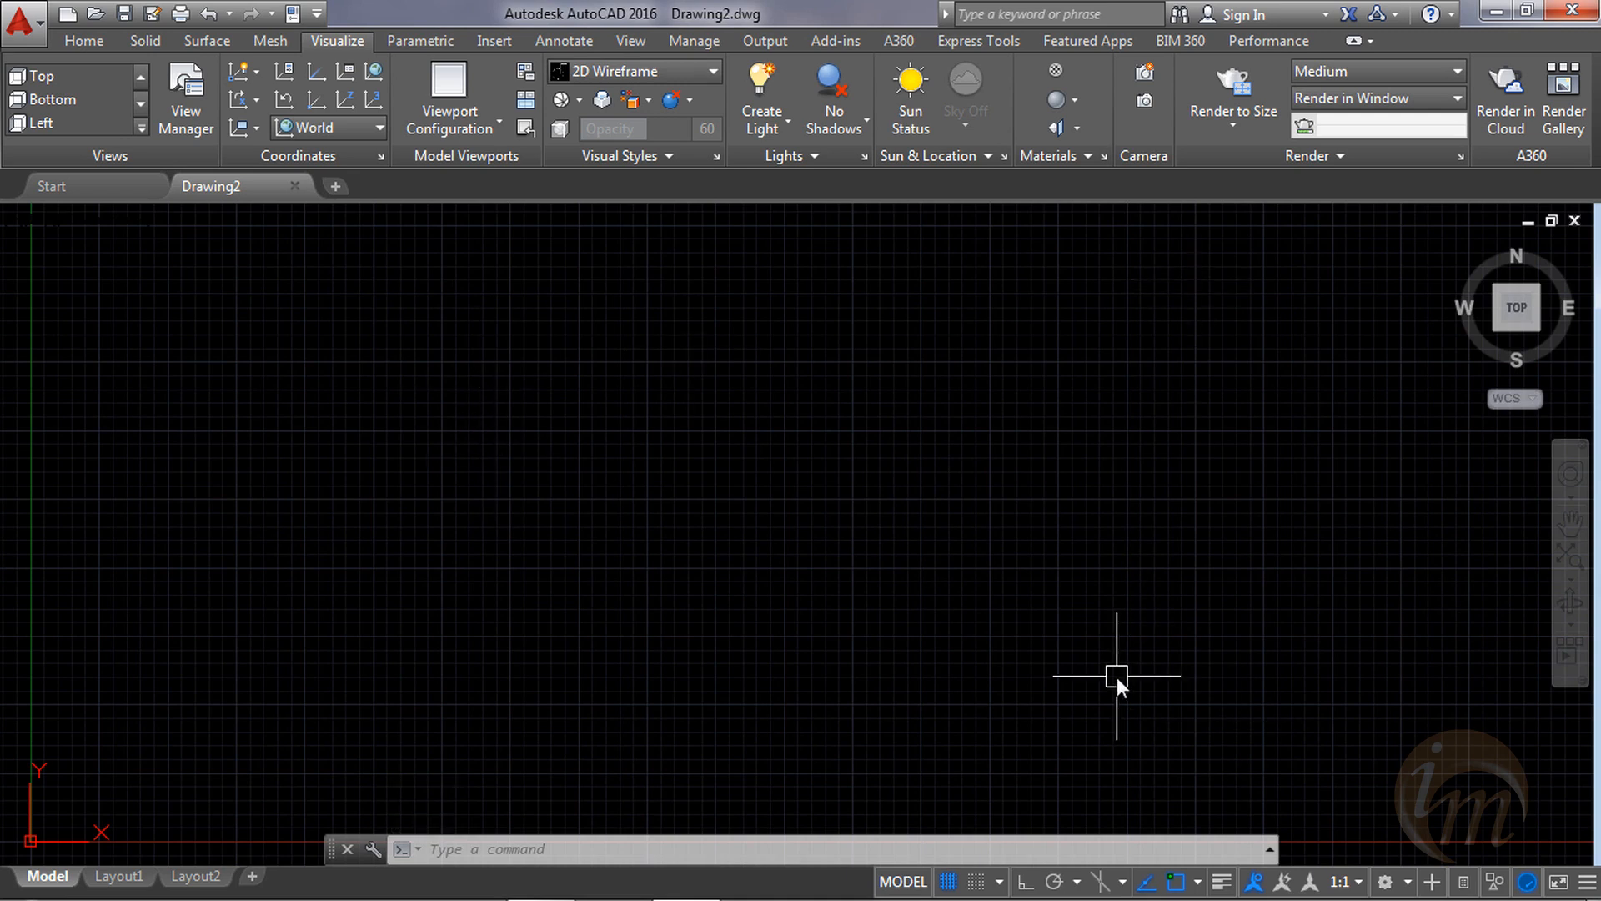
# Turn off the drawing grid and set the view to SW Isometric.
pyautogui.click(949, 881)
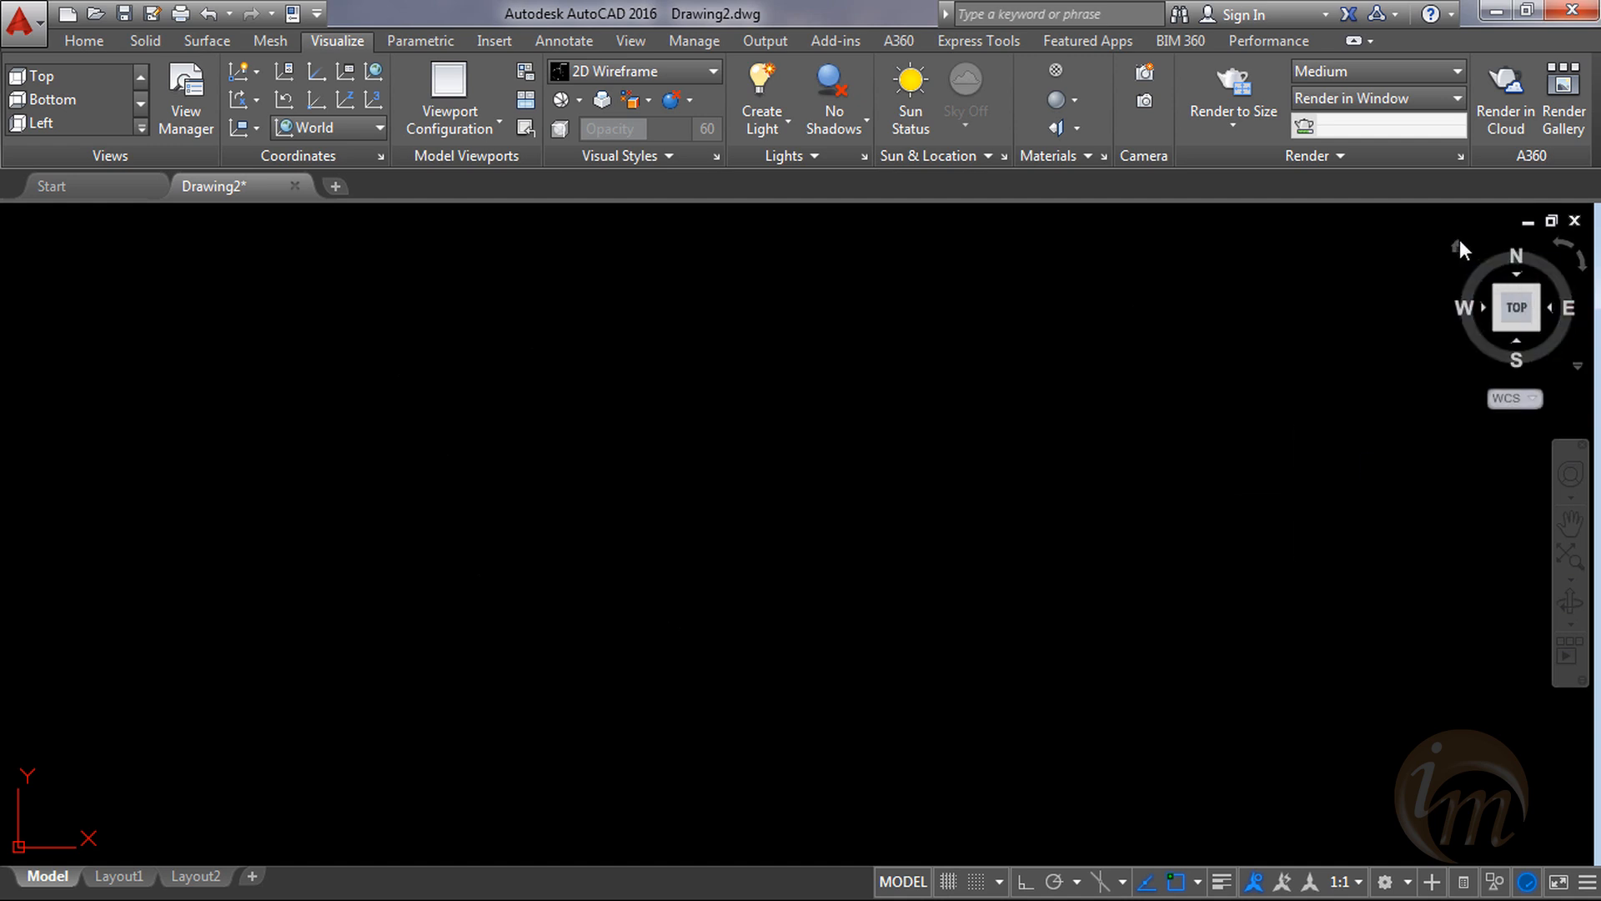
pyautogui.click(141, 129)
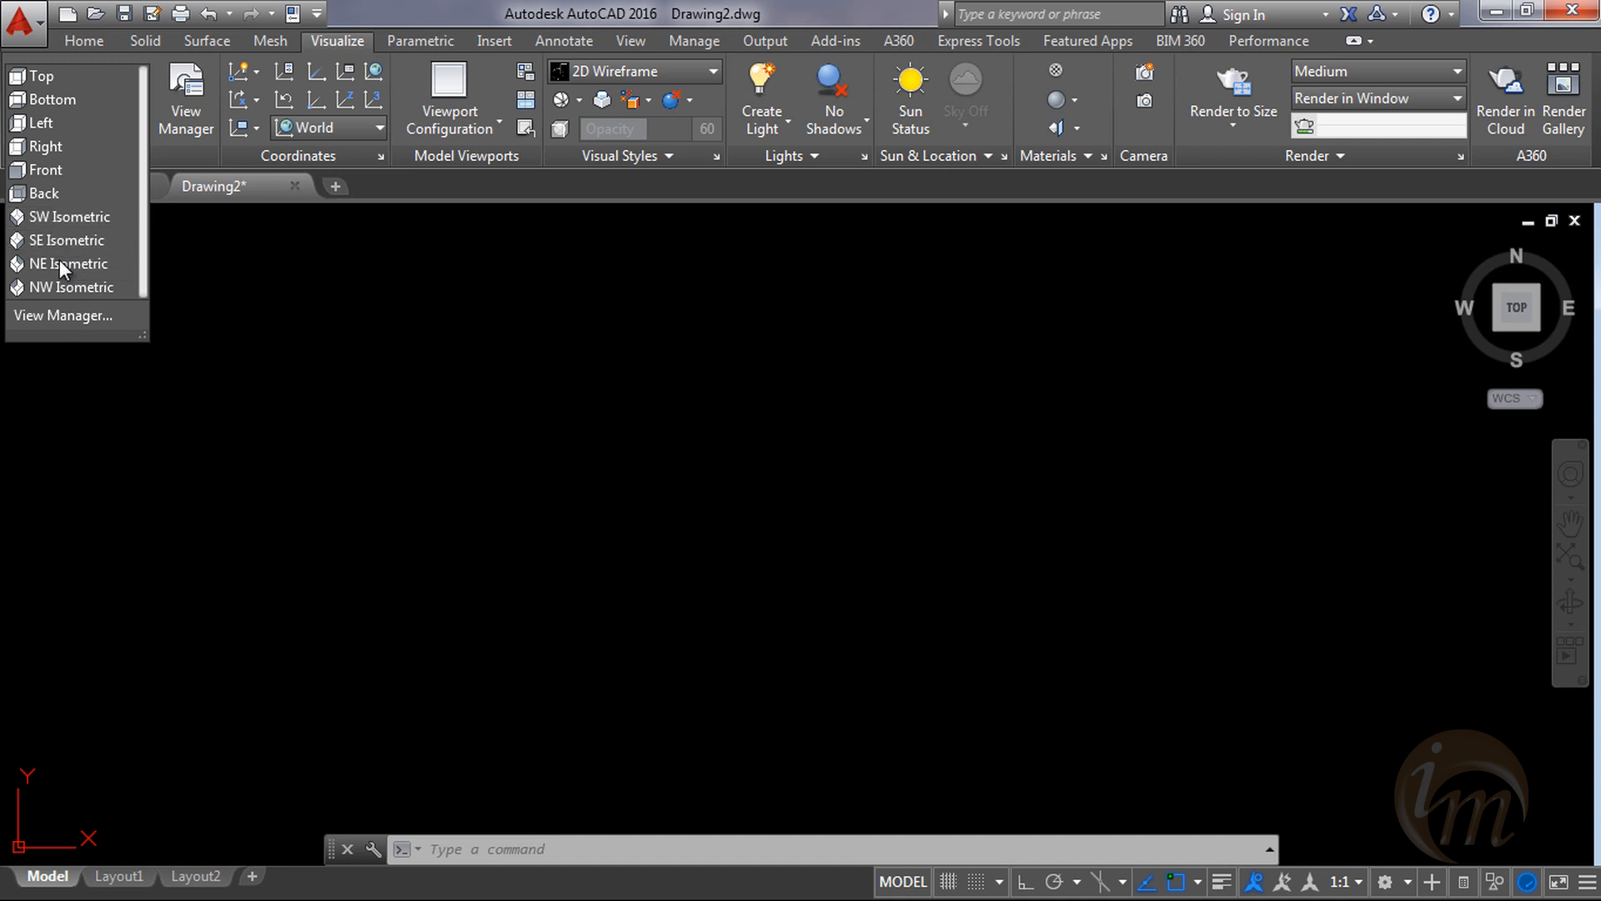
pyautogui.click(48, 217)
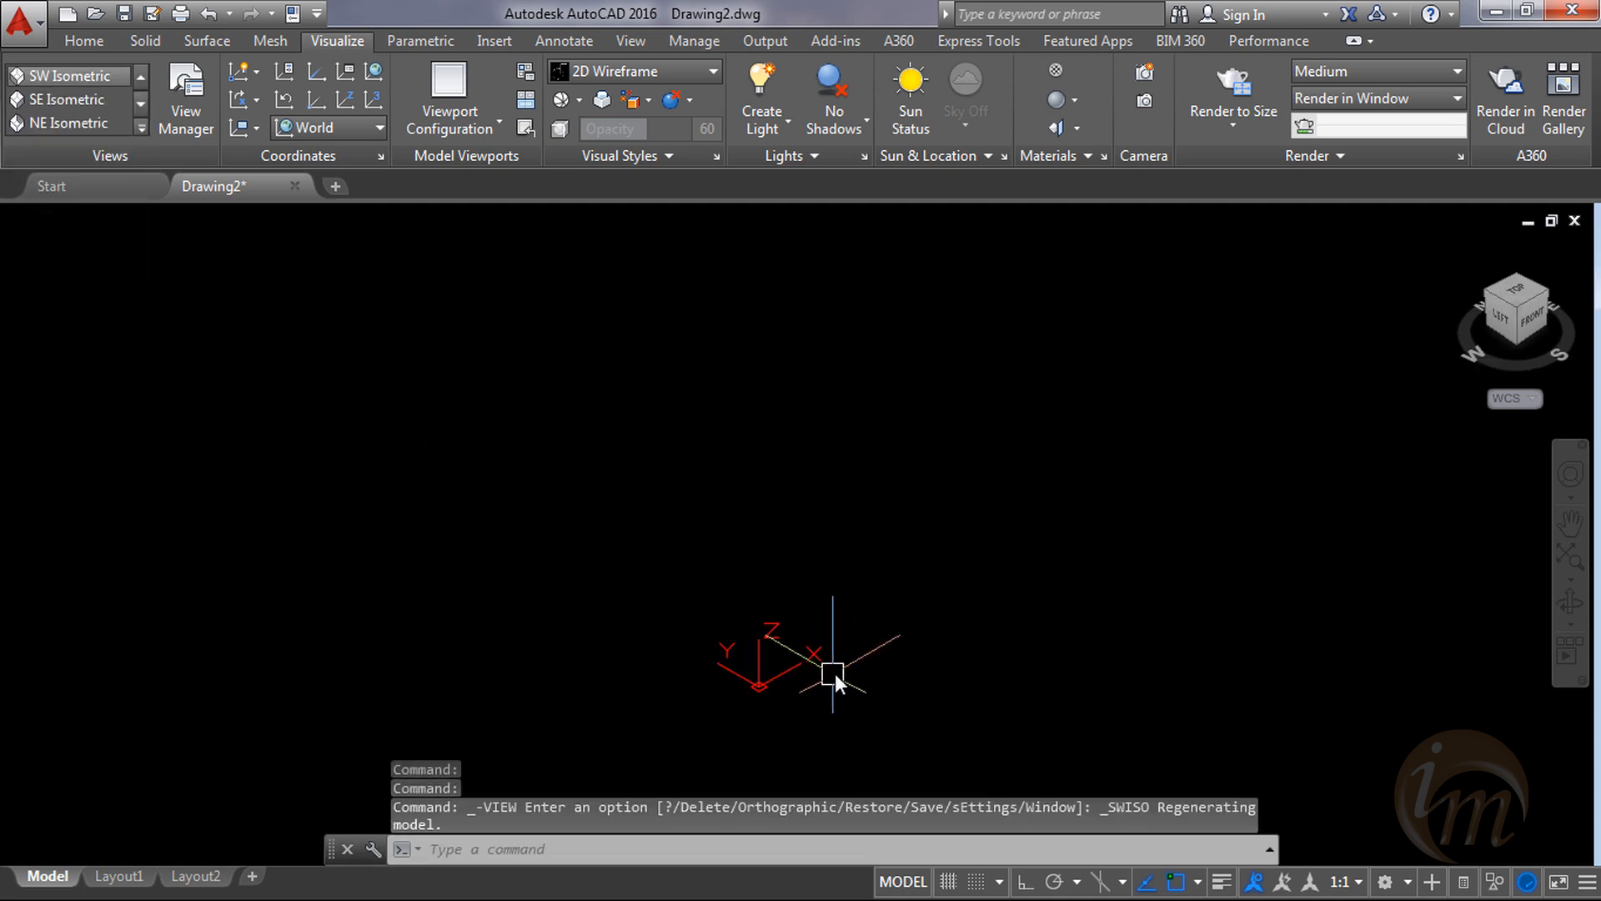
pyautogui.moveTo(836, 673); pyautogui.dragTo(717, 677, button='middle')
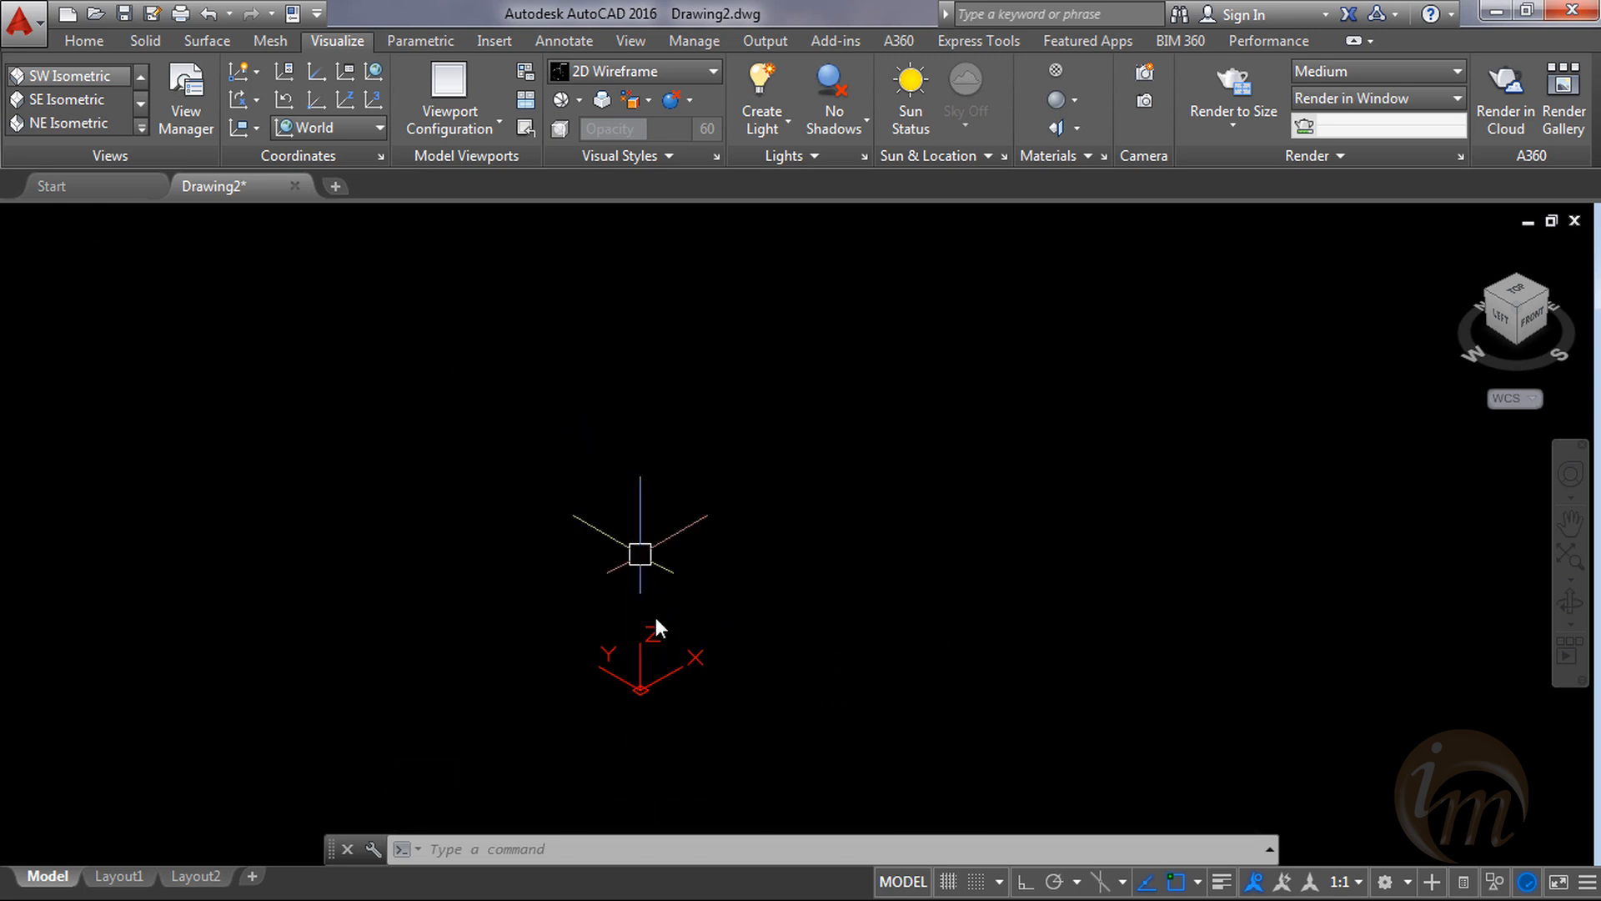
pyautogui.moveTo(728, 621); pyautogui.dragTo(298, 743, button='middle')
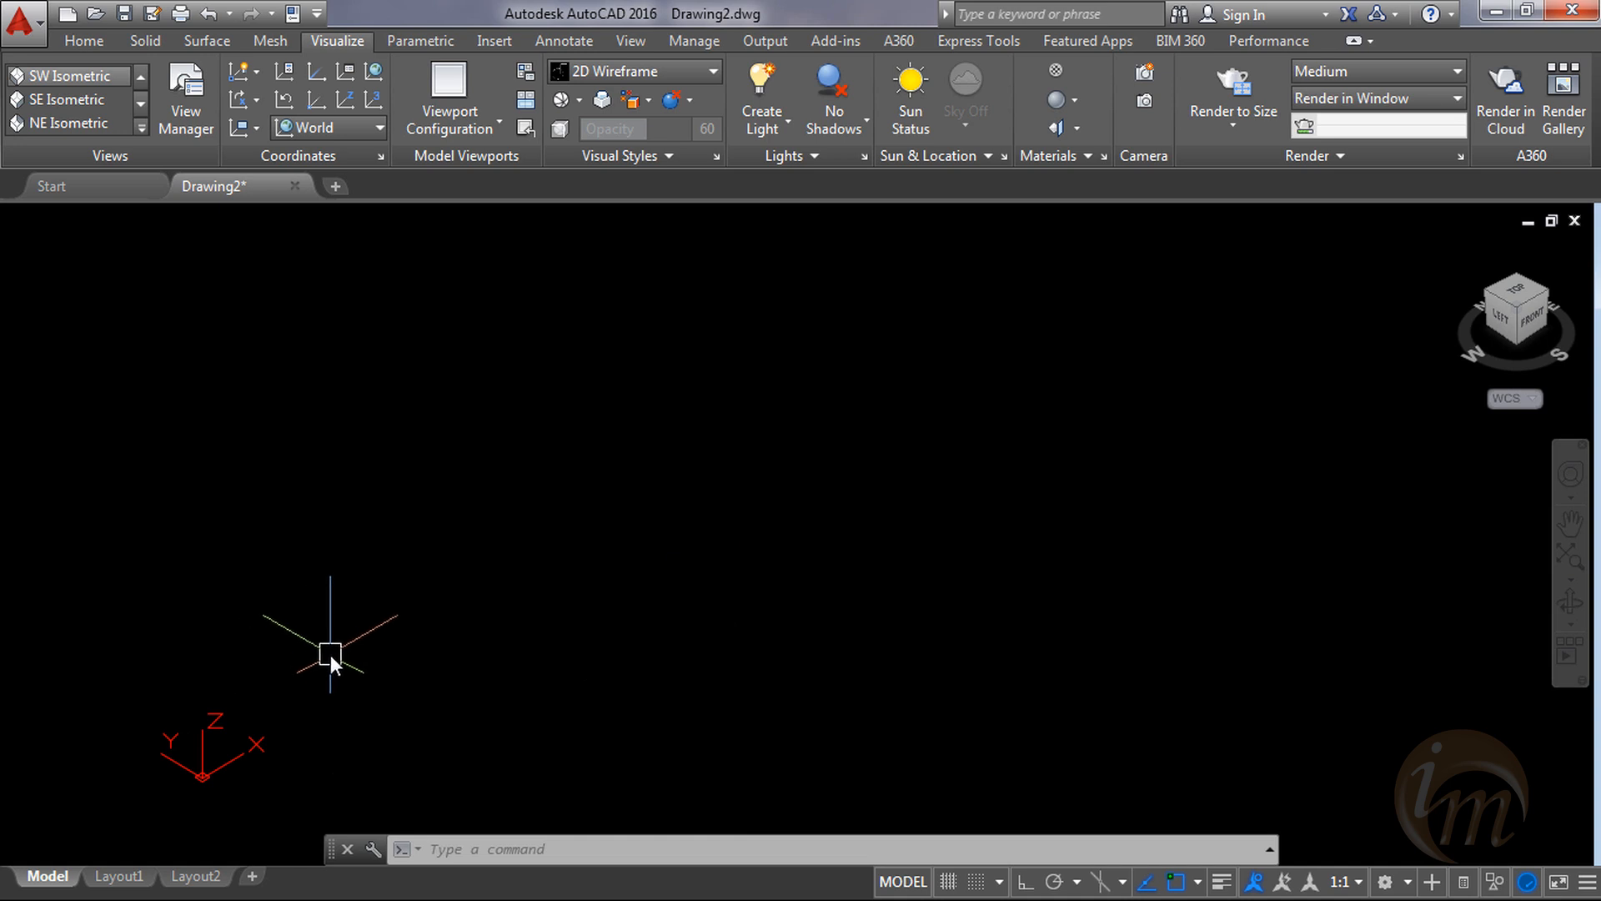
pyautogui.moveTo(598, 628); pyautogui.dragTo(522, 662, button='middle')
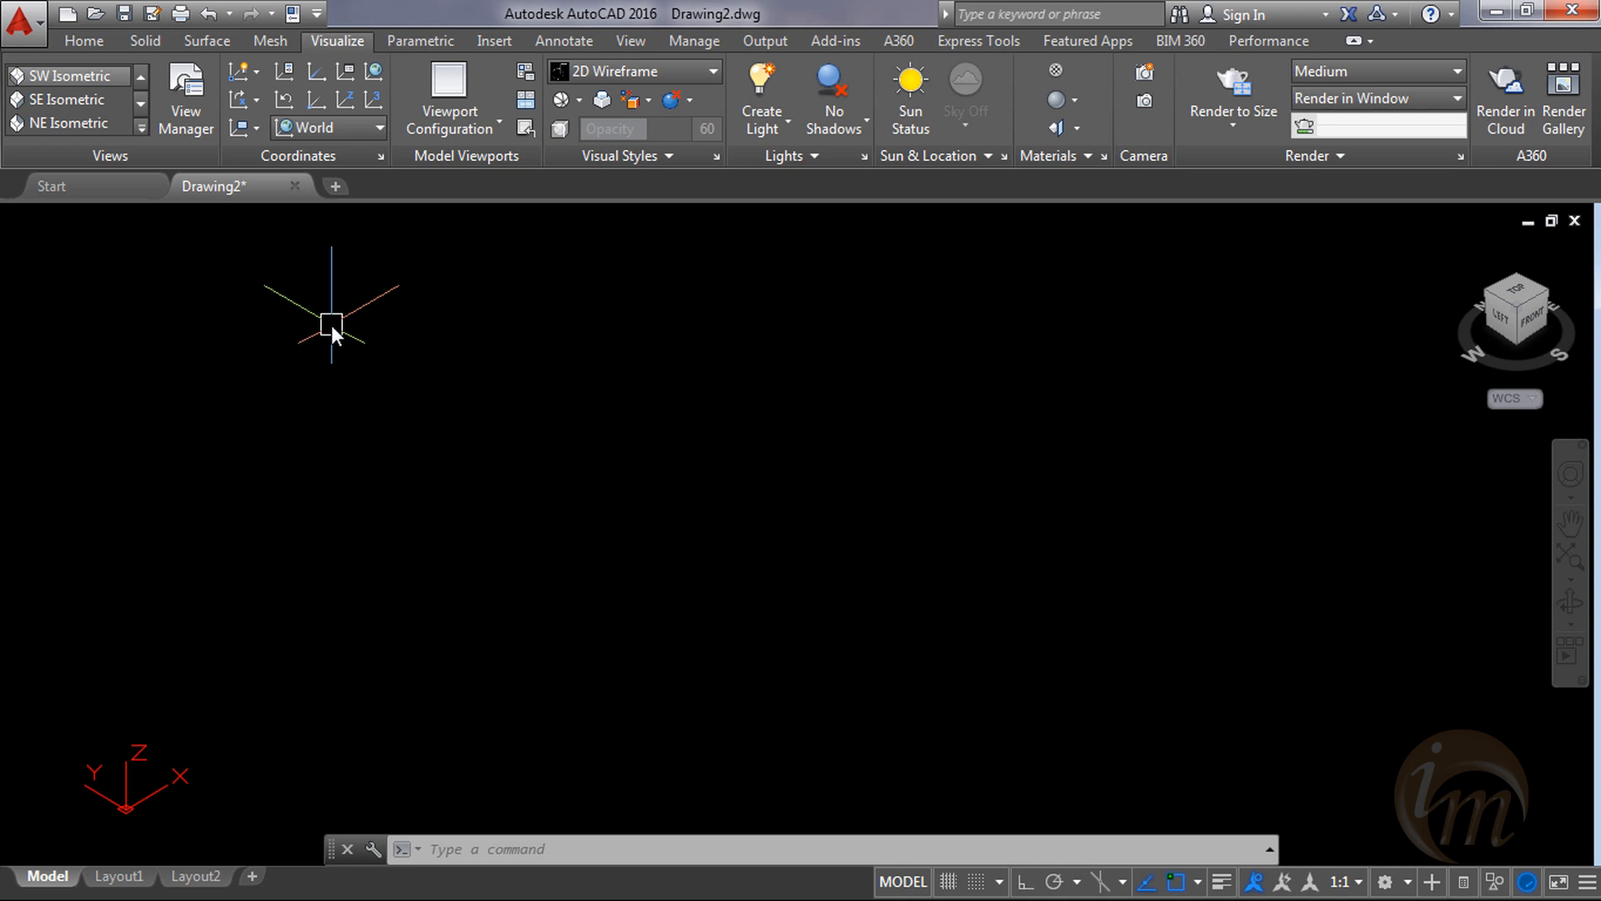
# Draw a single 1000-unit line along the positive X axis from a free start point with Ortho on.
pyautogui.click(102, 37)
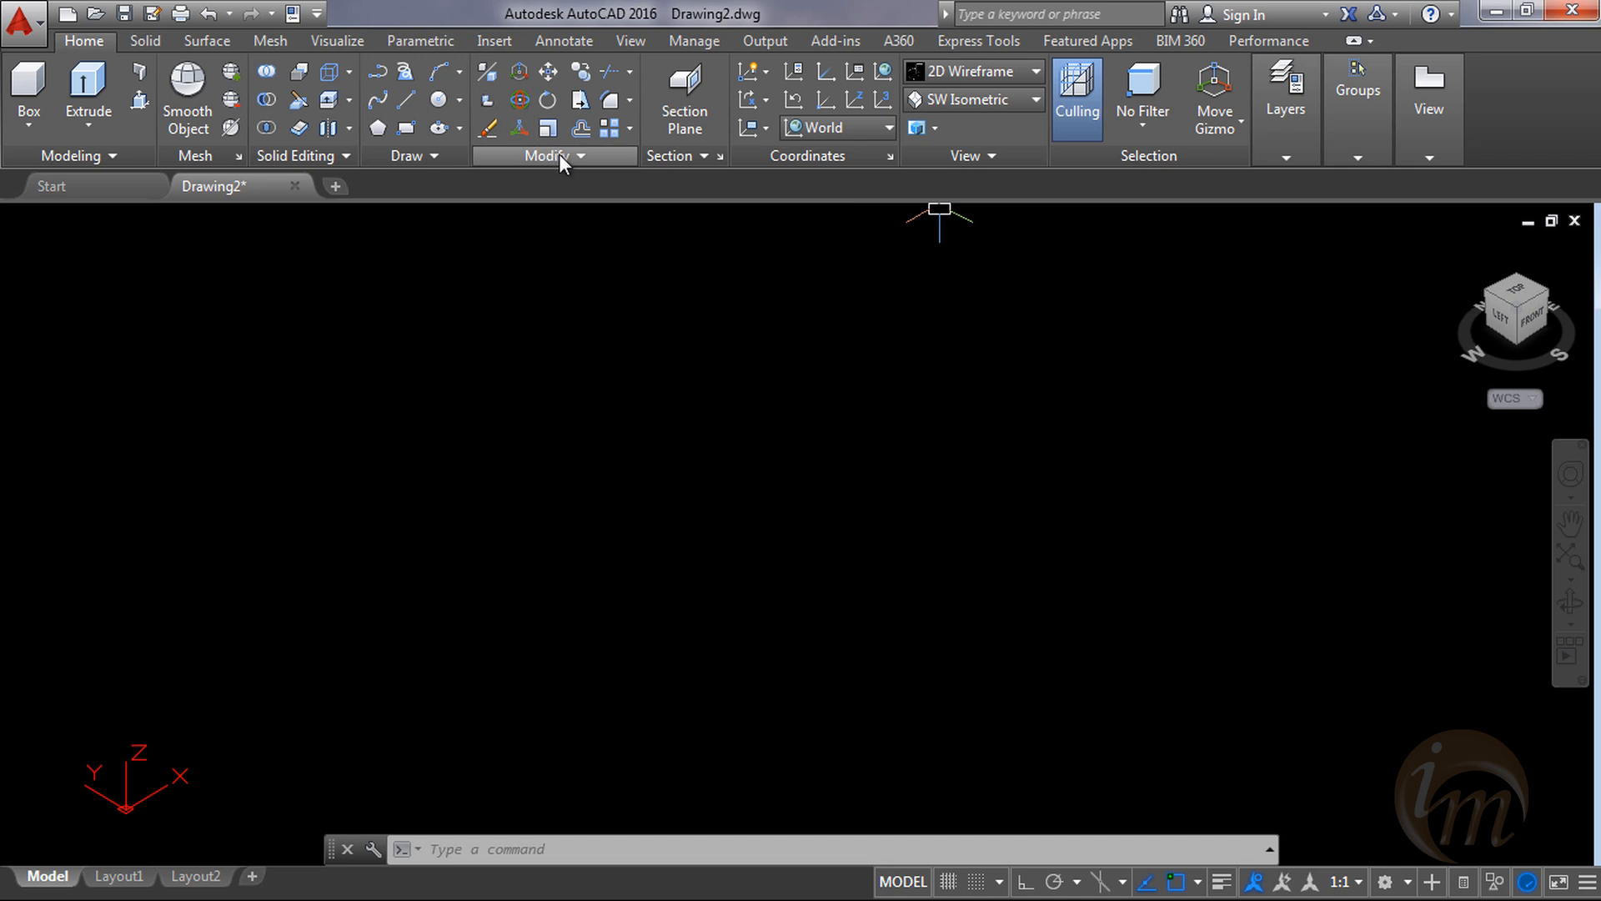
pyautogui.click(404, 98)
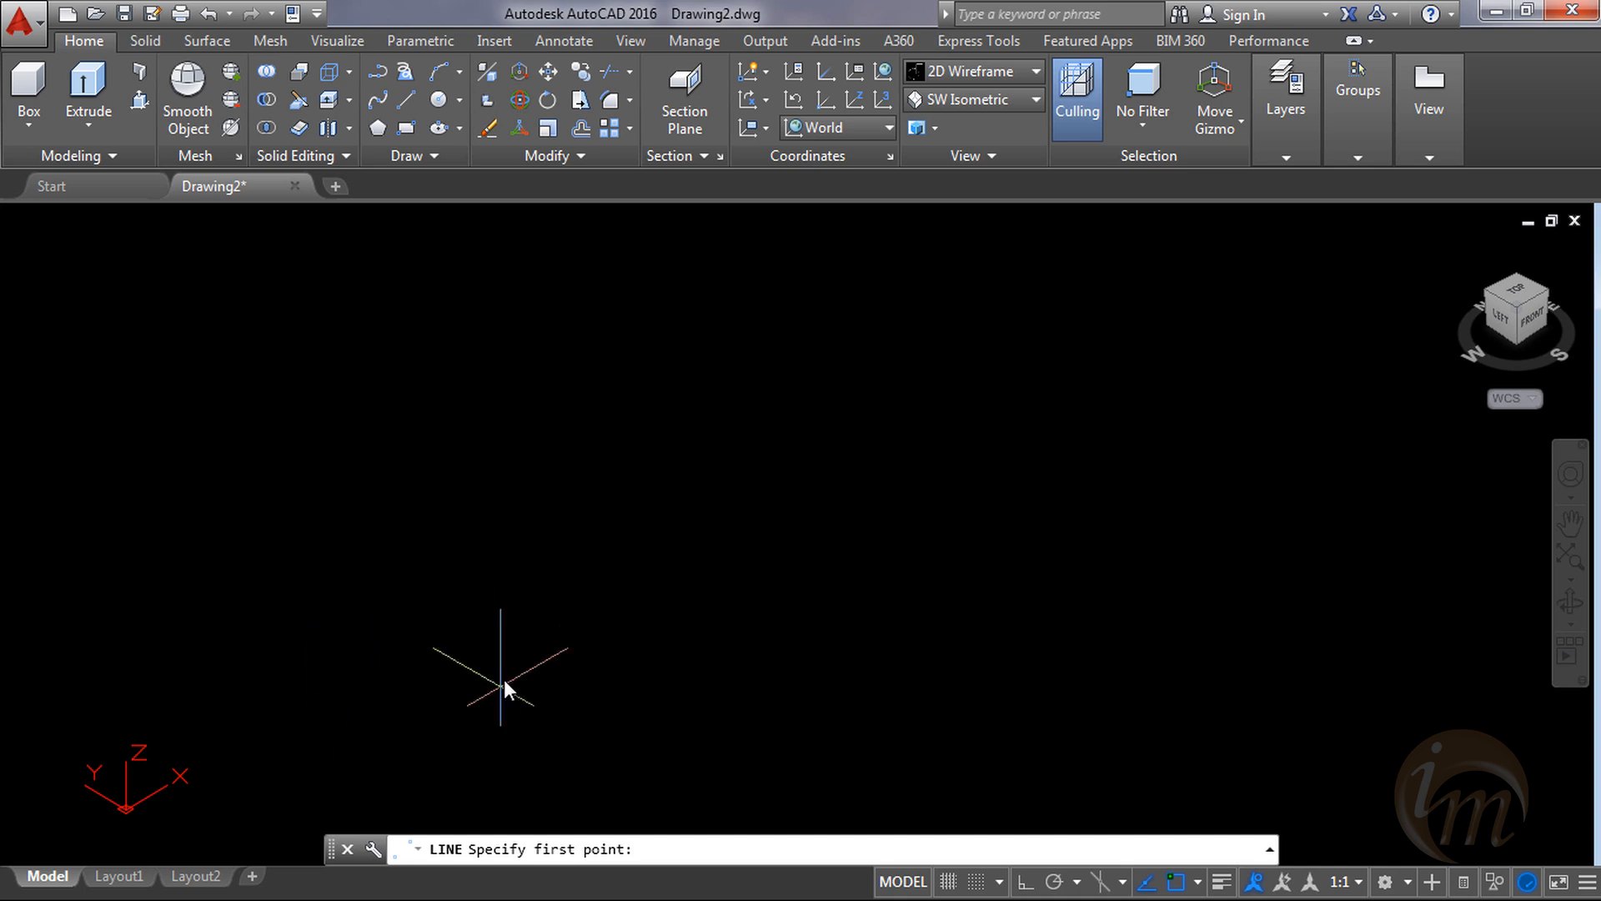
pyautogui.moveTo(461, 657); pyautogui.dragTo(621, 506, button='middle')
pyautogui.click(507, 639)
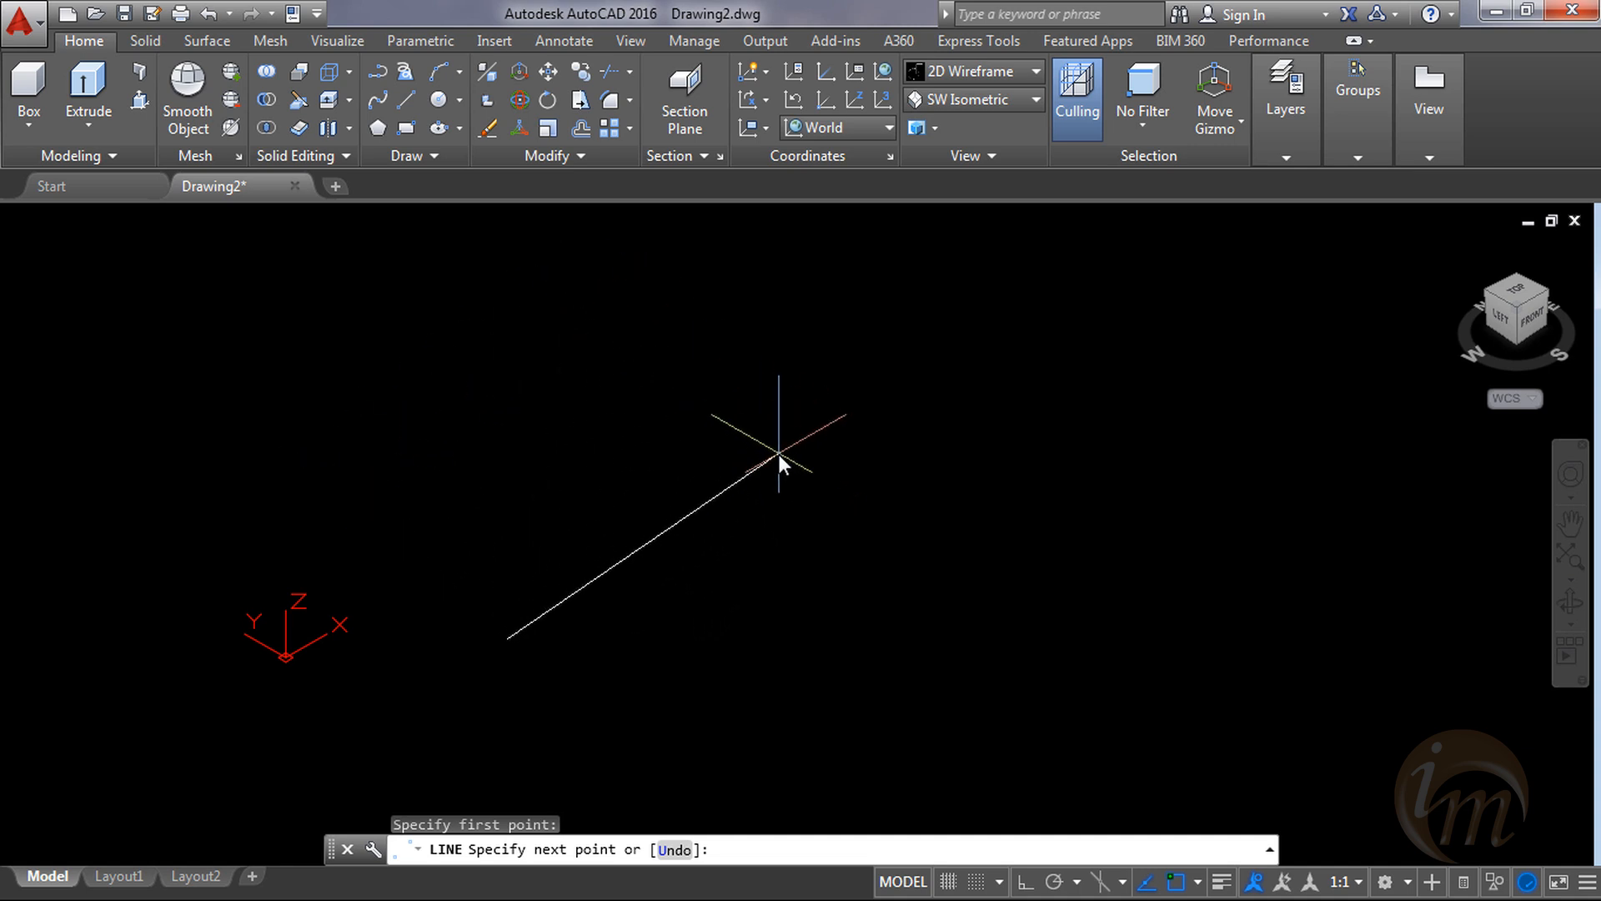
pyautogui.press('F8')
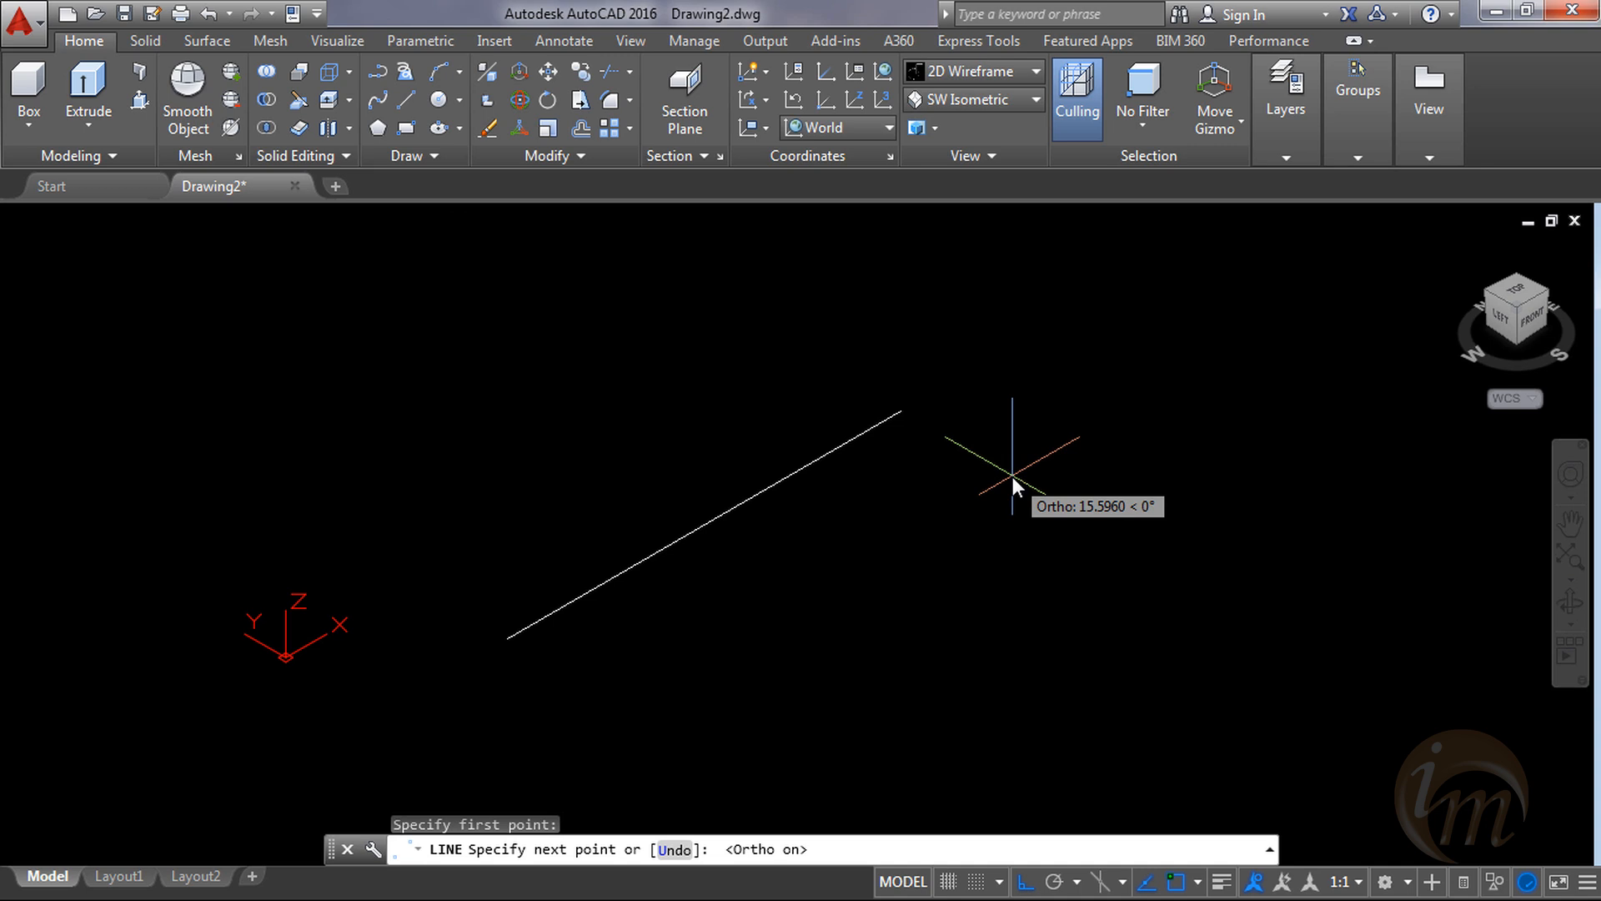
pyautogui.moveTo(1012, 477); pyautogui.dragTo(902, 546, button='middle')
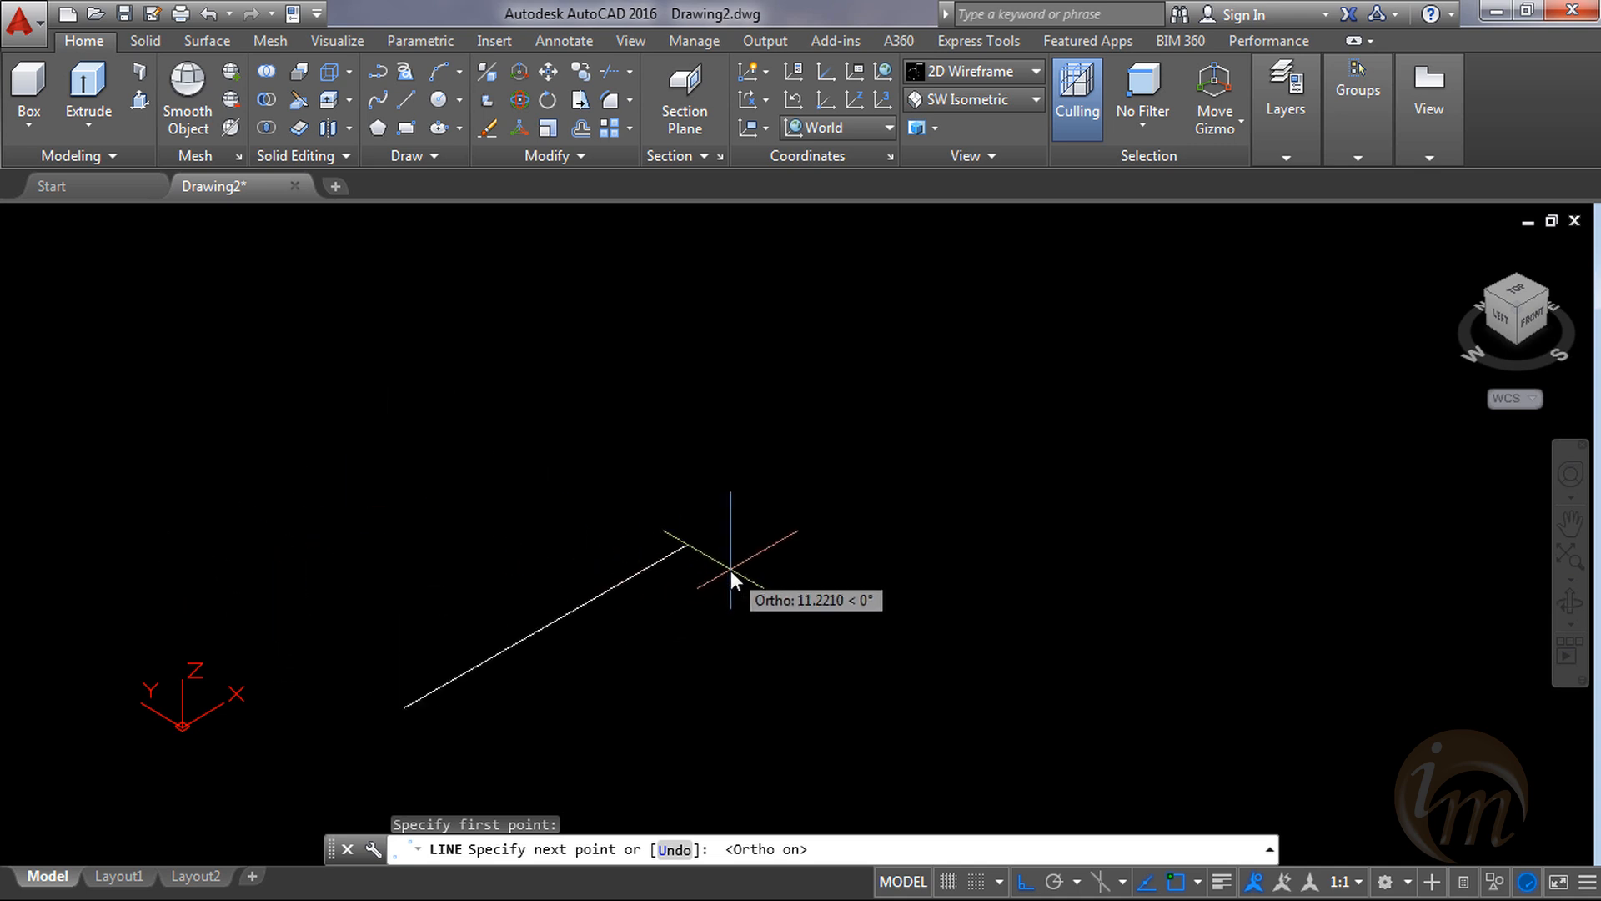
pyautogui.write('1000')
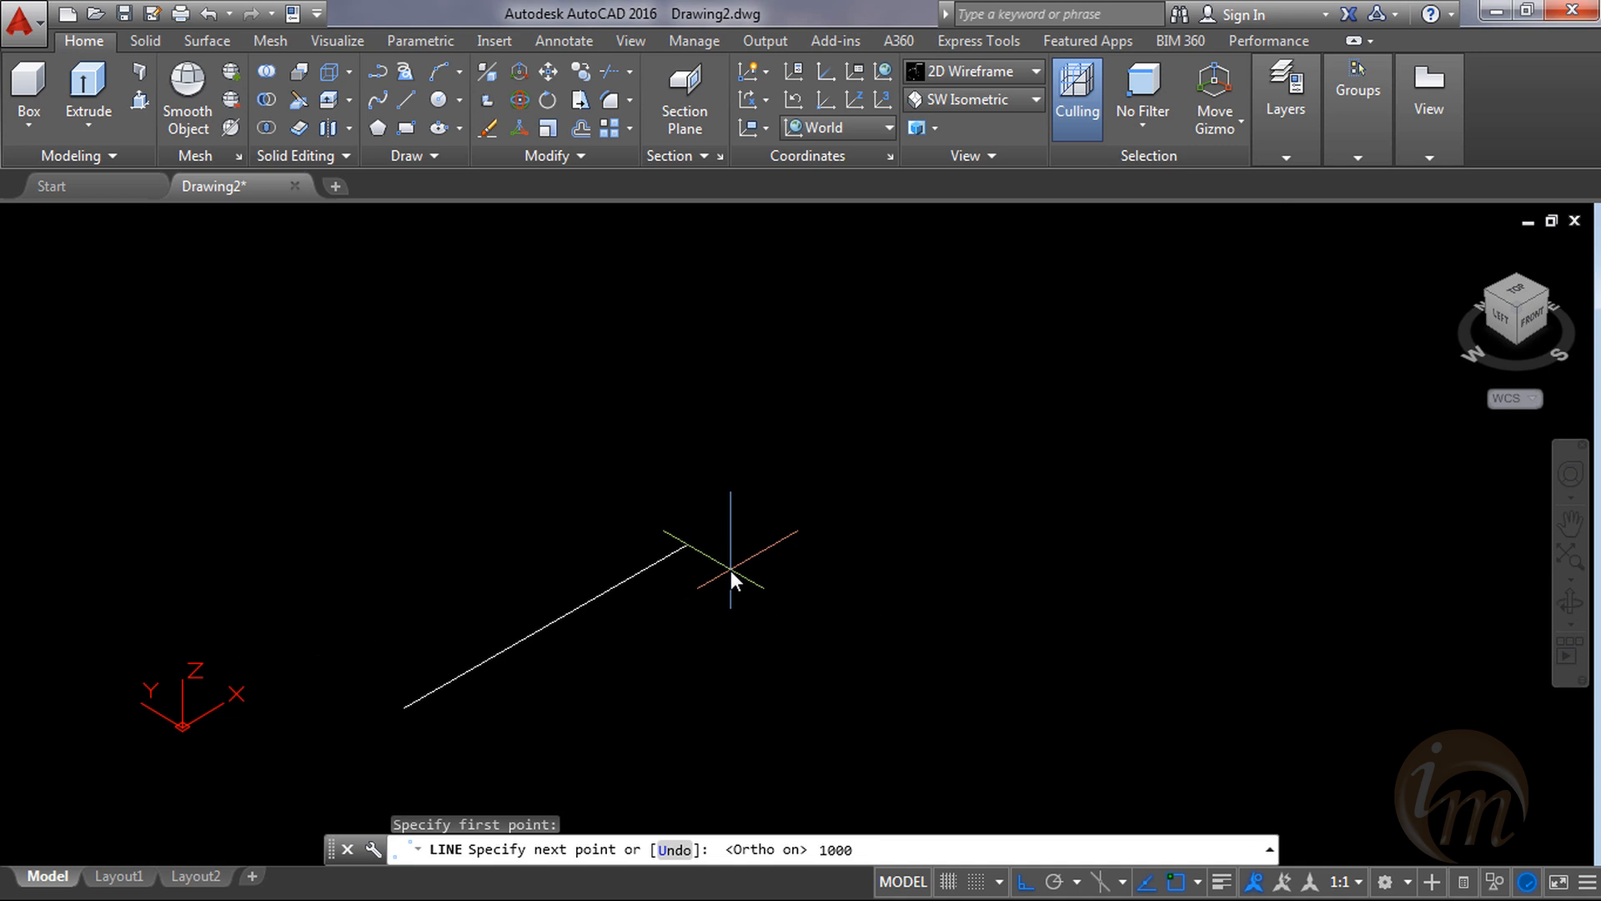
pyautogui.press('Return')
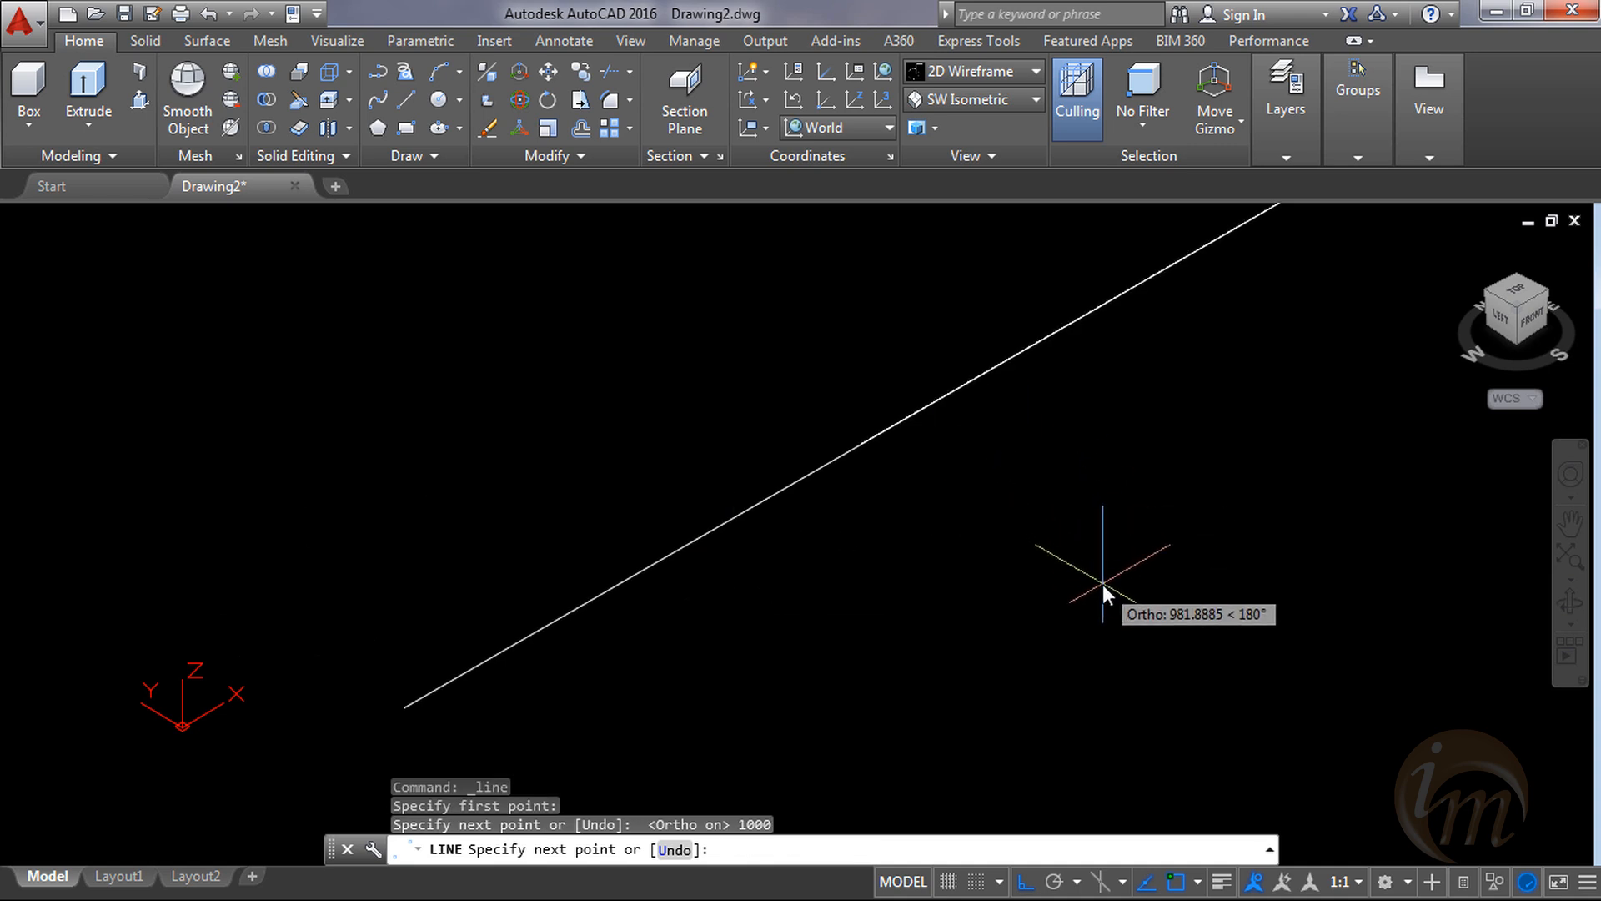
pyautogui.press('Escape')
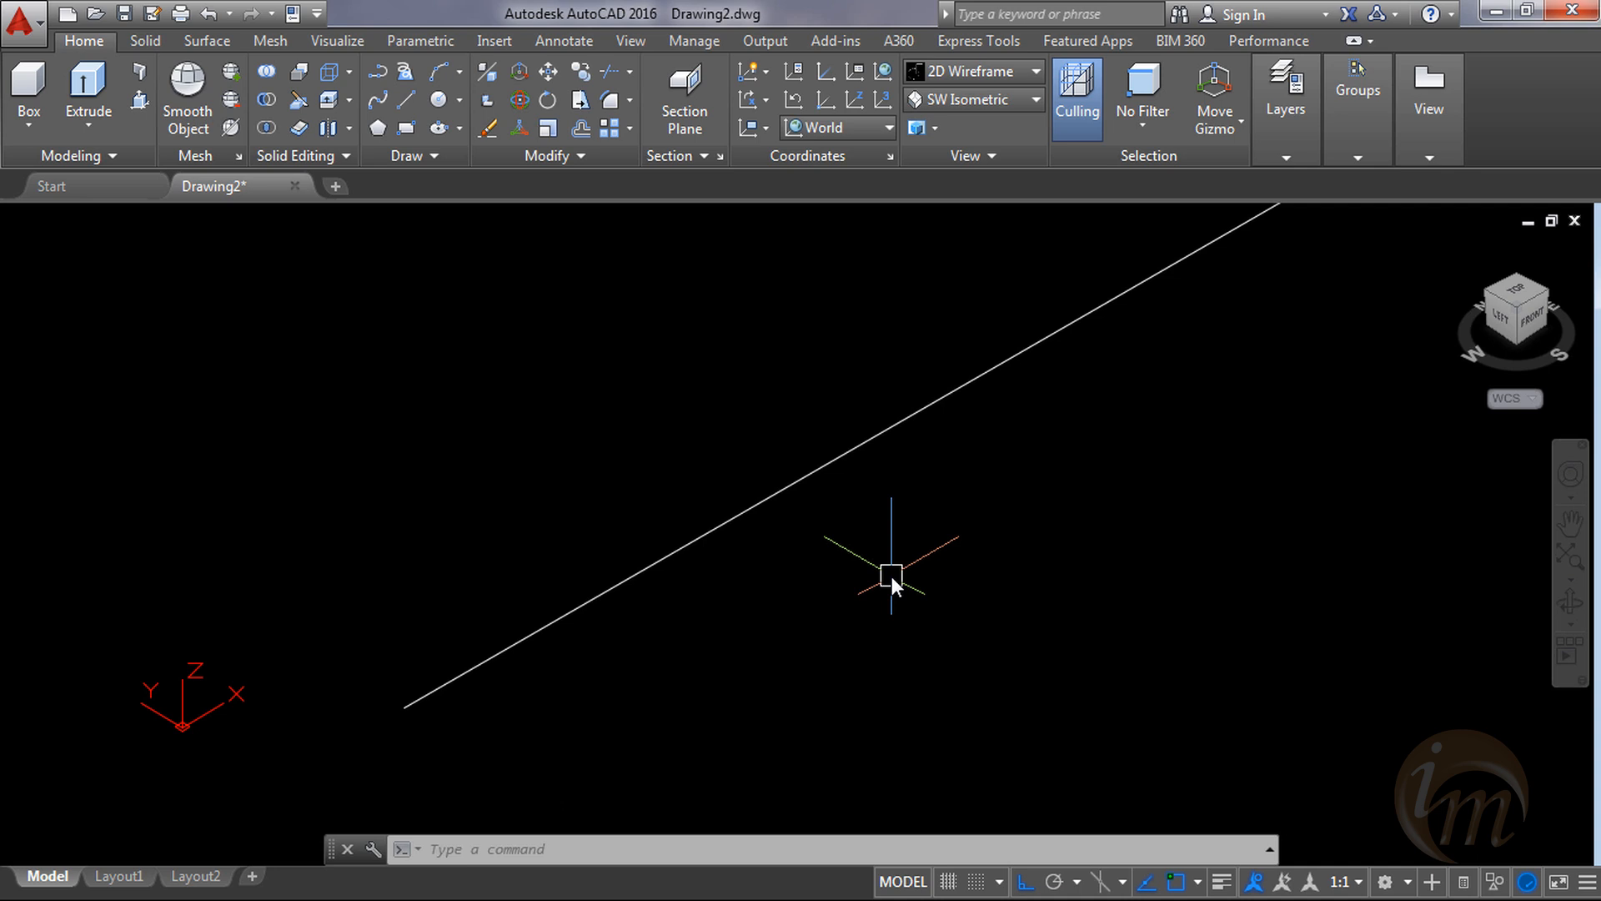
# Draw a 500-unit line upward along Z from the far end of the 1000-unit line.
pyautogui.write('z')
pyautogui.press('Return')
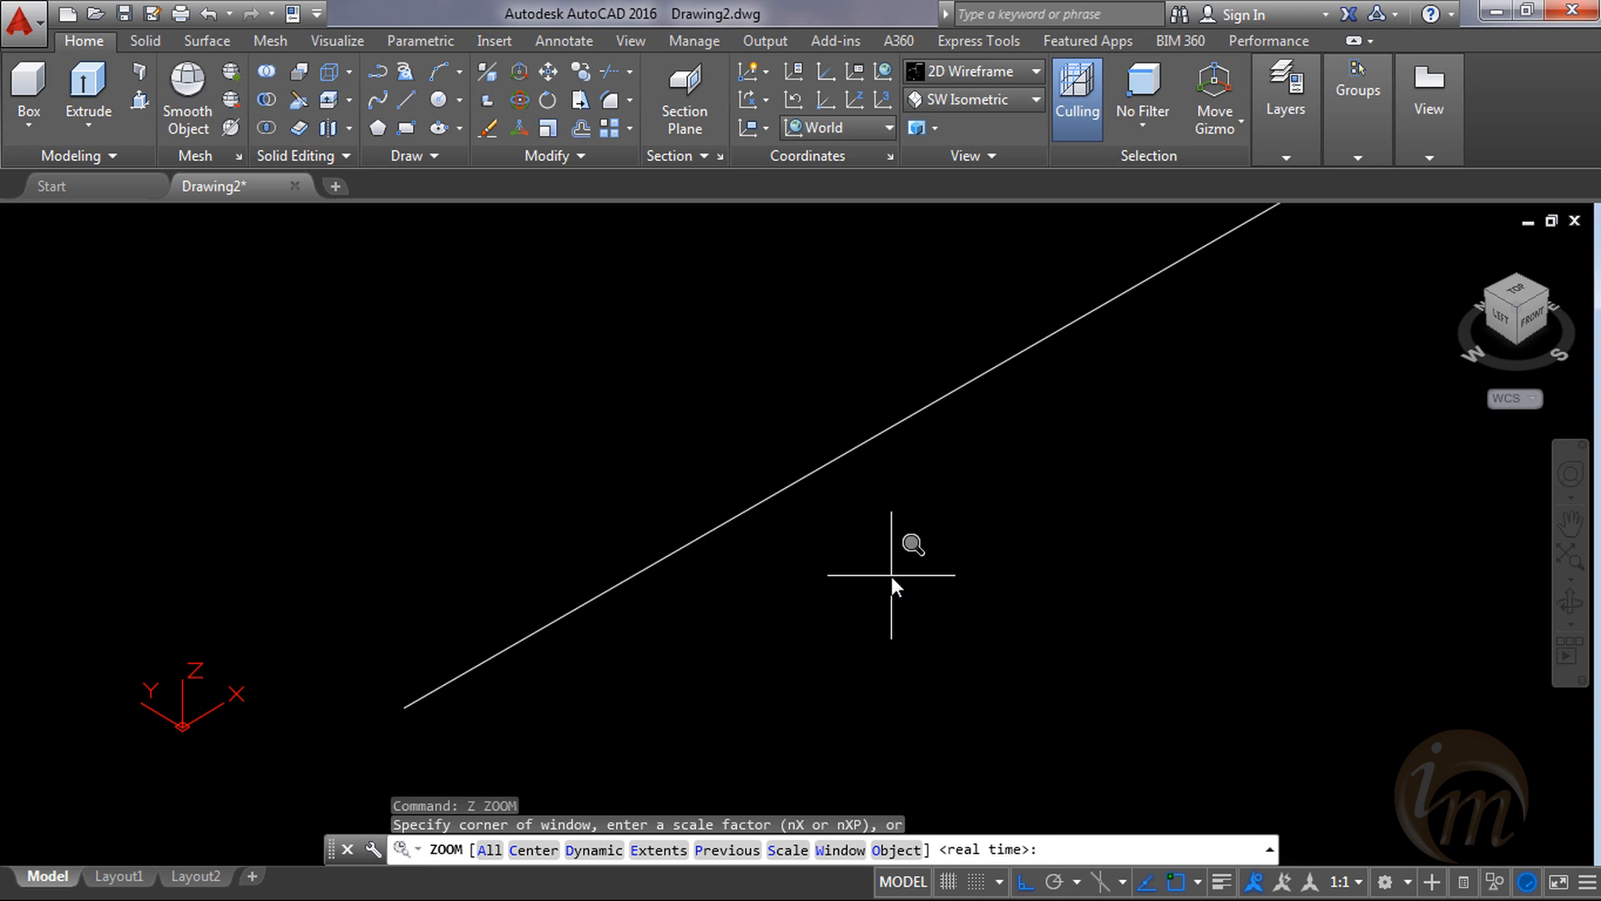
pyautogui.write('a')
pyautogui.press('Return')
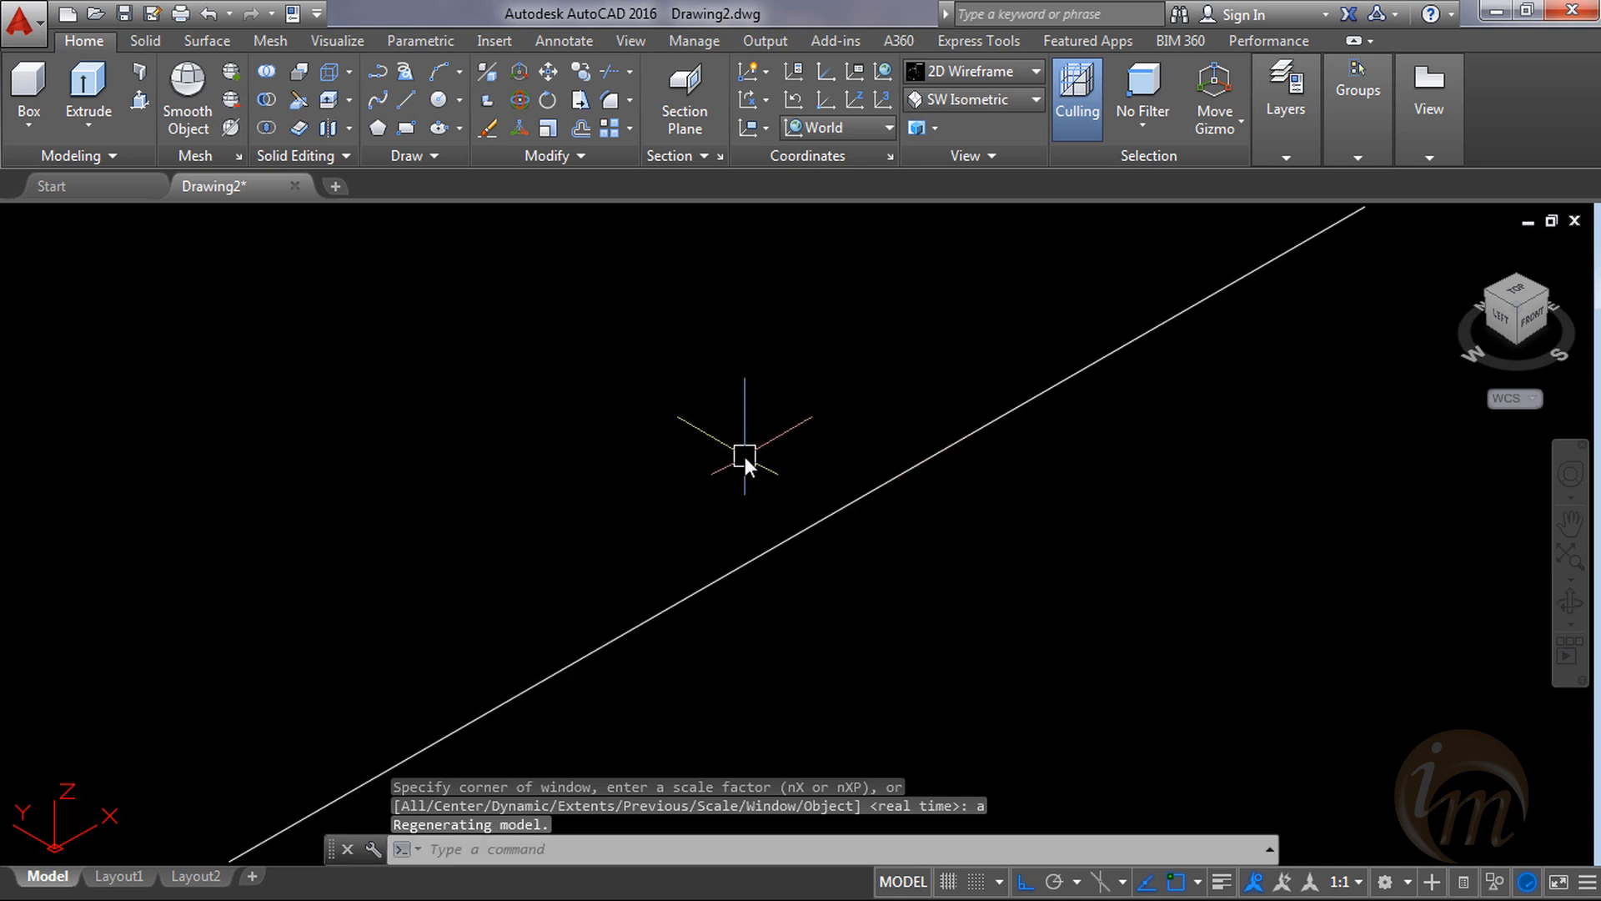
pyautogui.scroll(-3, 744, 457)
pyautogui.moveTo(744, 457); pyautogui.dragTo(742, 623, button='middle')
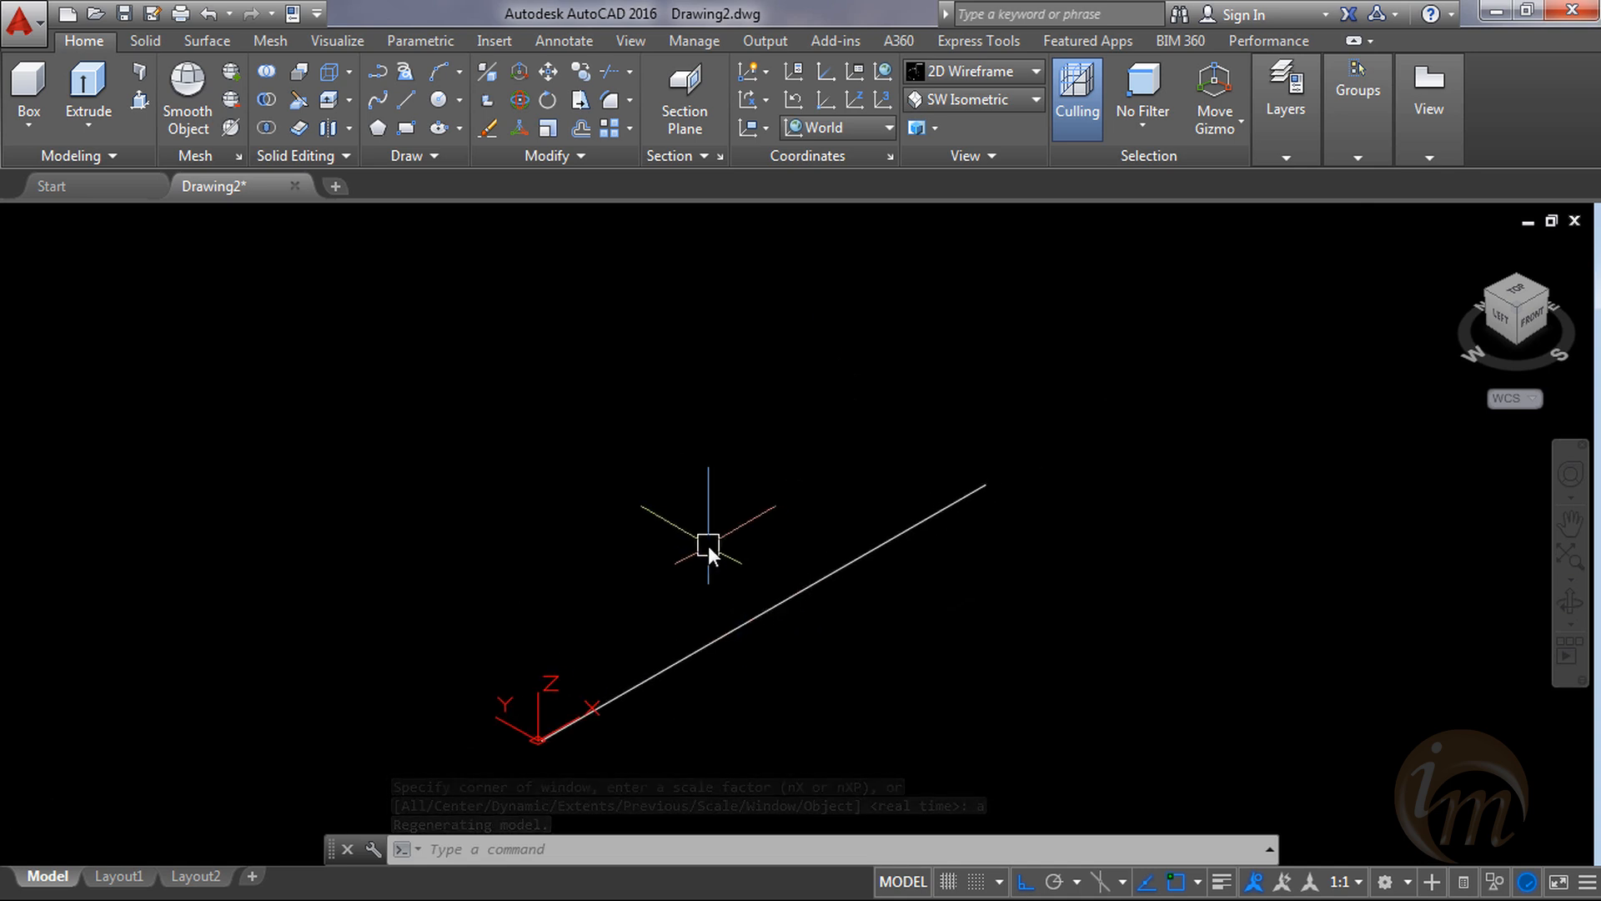
pyautogui.write('l')
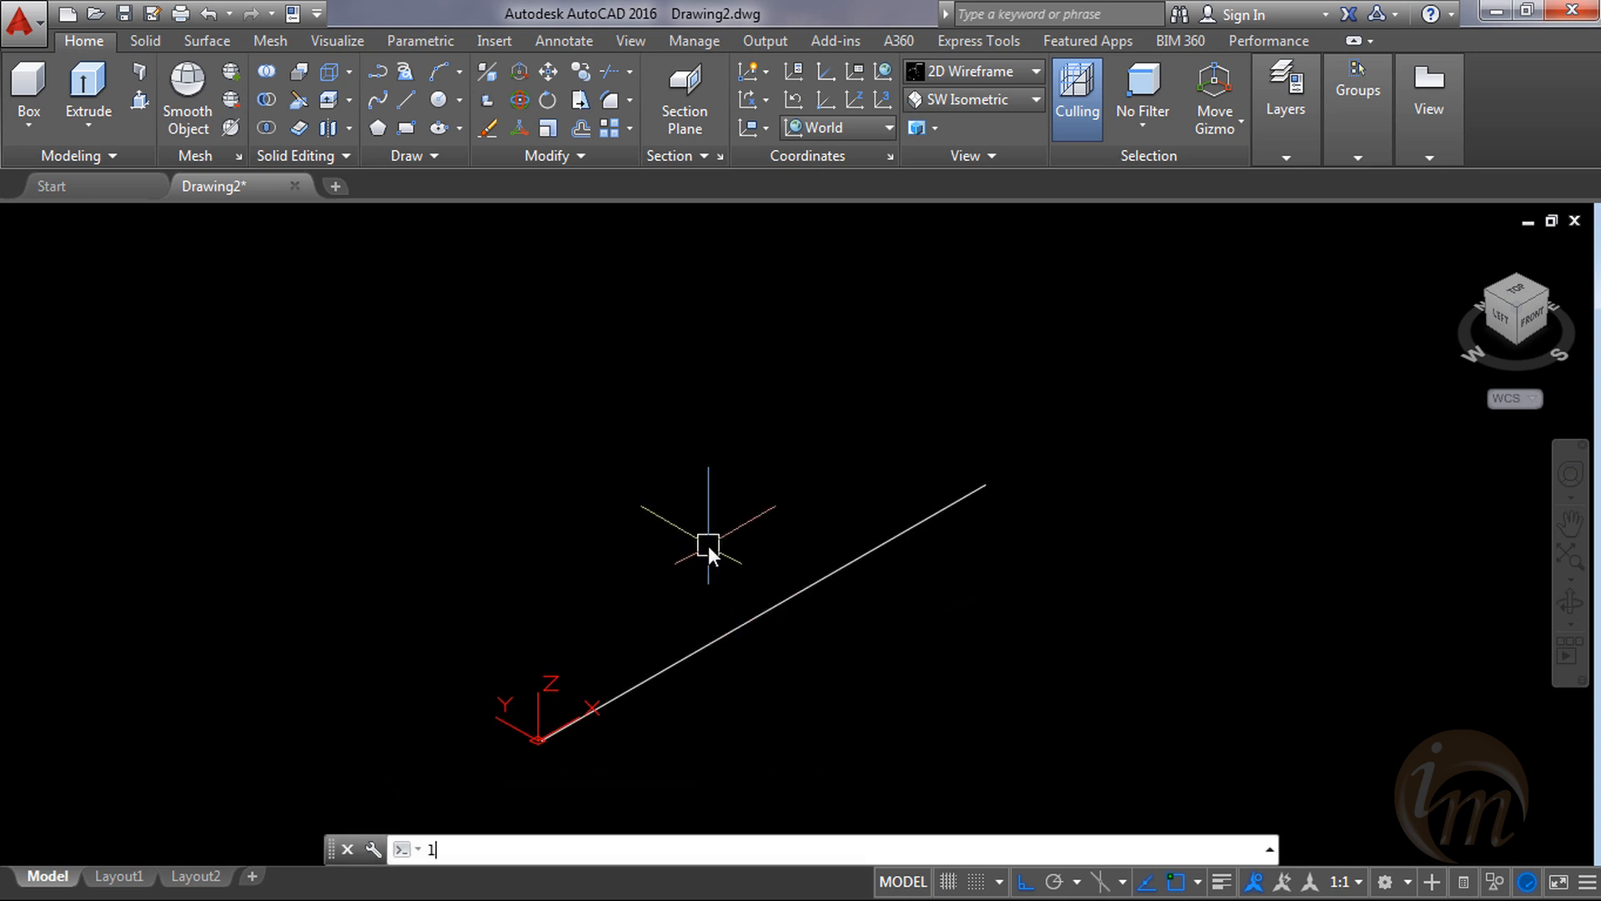
pyautogui.press('Return')
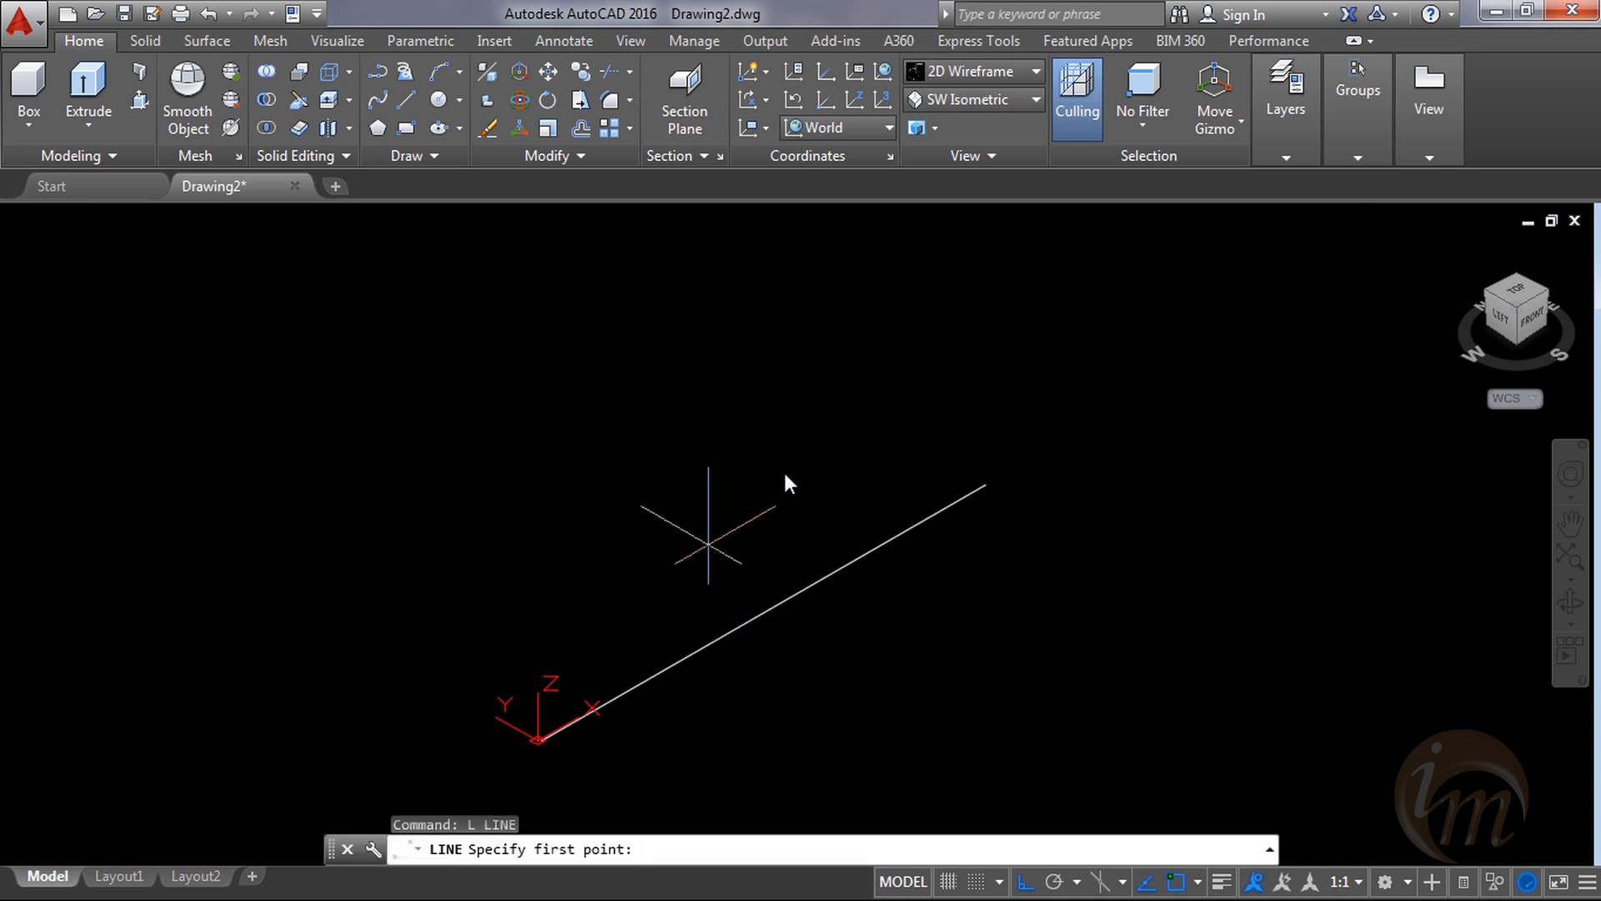
pyautogui.click(984, 484)
pyautogui.moveTo(988, 306); pyautogui.dragTo(987, 340, button='middle')
pyautogui.scroll(-1, 986, 340)
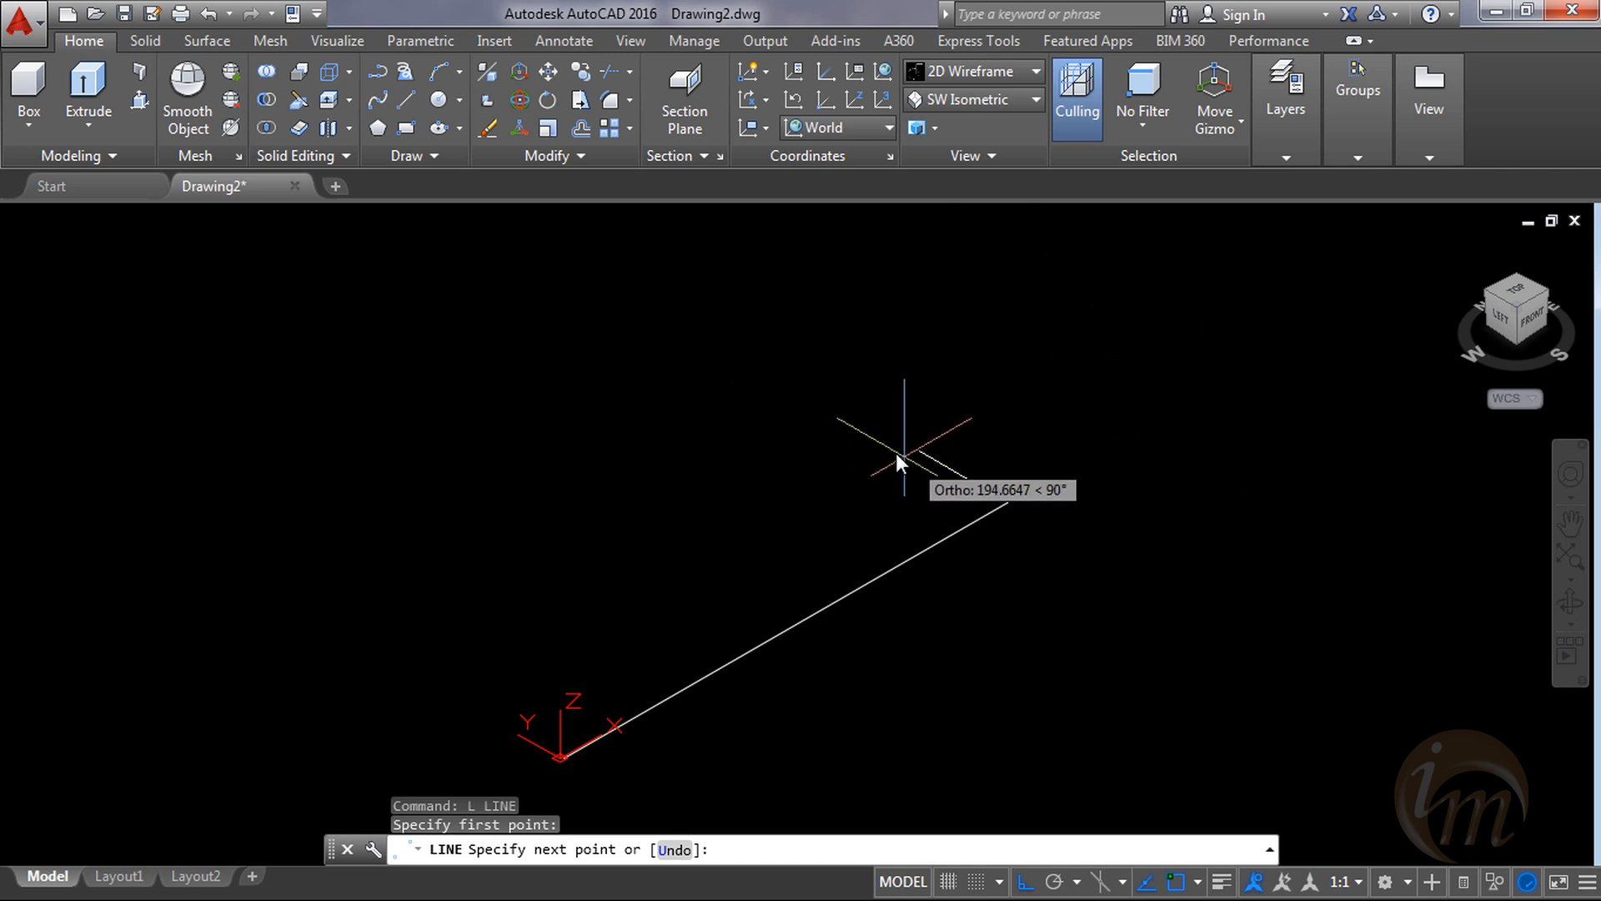
pyautogui.moveTo(1017, 329); pyautogui.dragTo(1014, 389, button='middle')
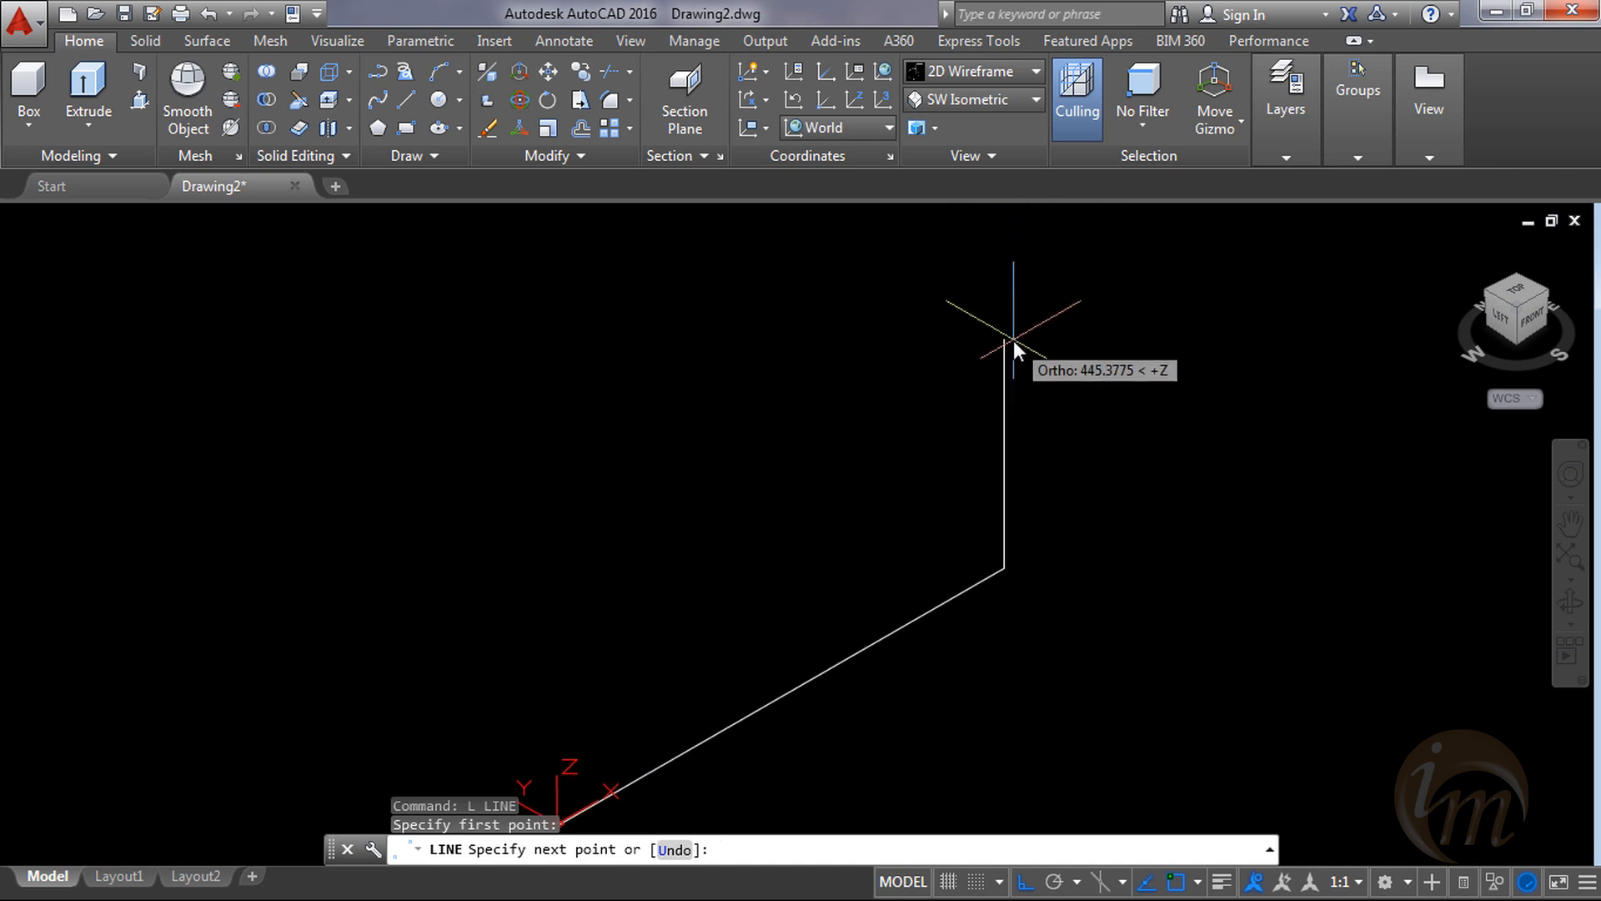
pyautogui.write('500')
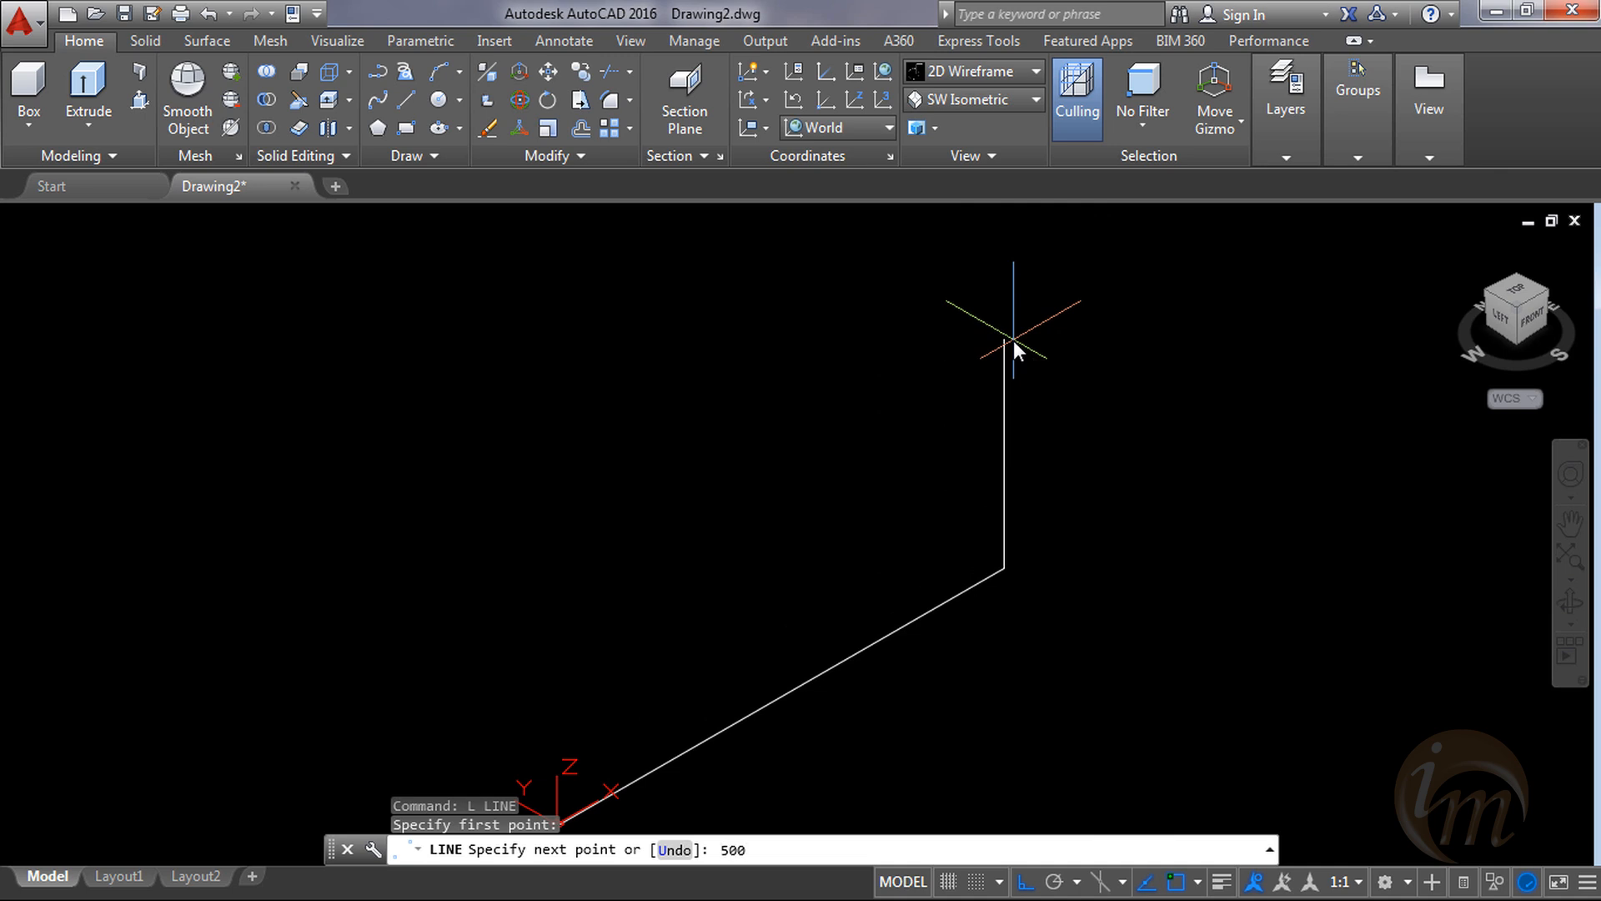
pyautogui.press('Return')
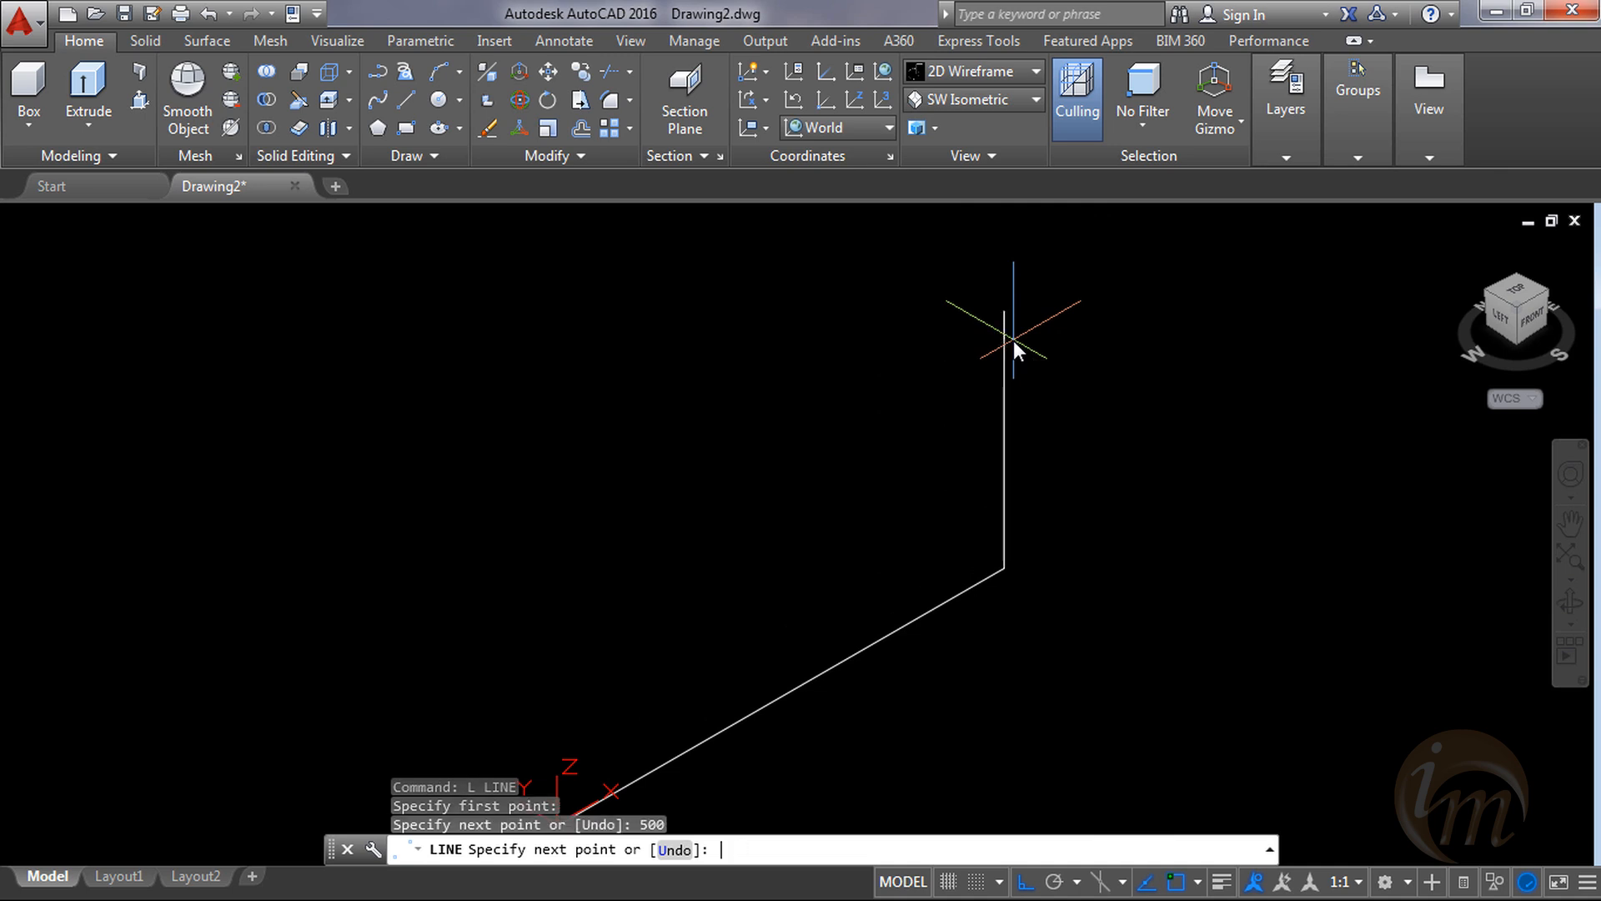
# Continue with a 1000-unit line back along negative X, and close the upright rectangle at the first line's start point.
pyautogui.moveTo(839, 409); pyautogui.dragTo(916, 336, button='middle')
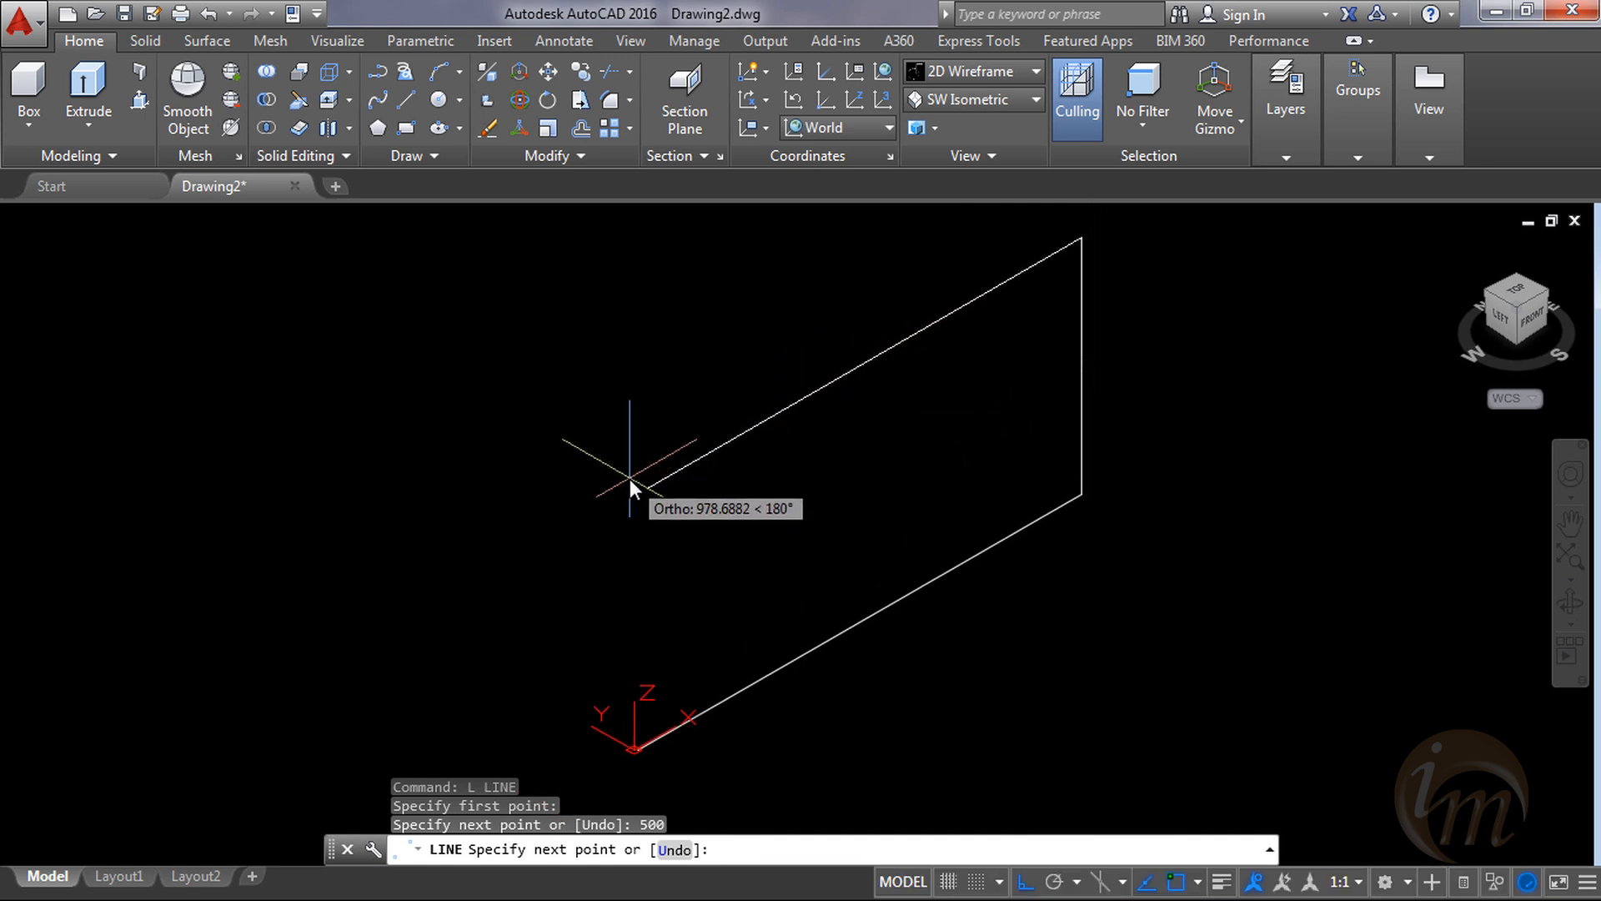
pyautogui.write('1000')
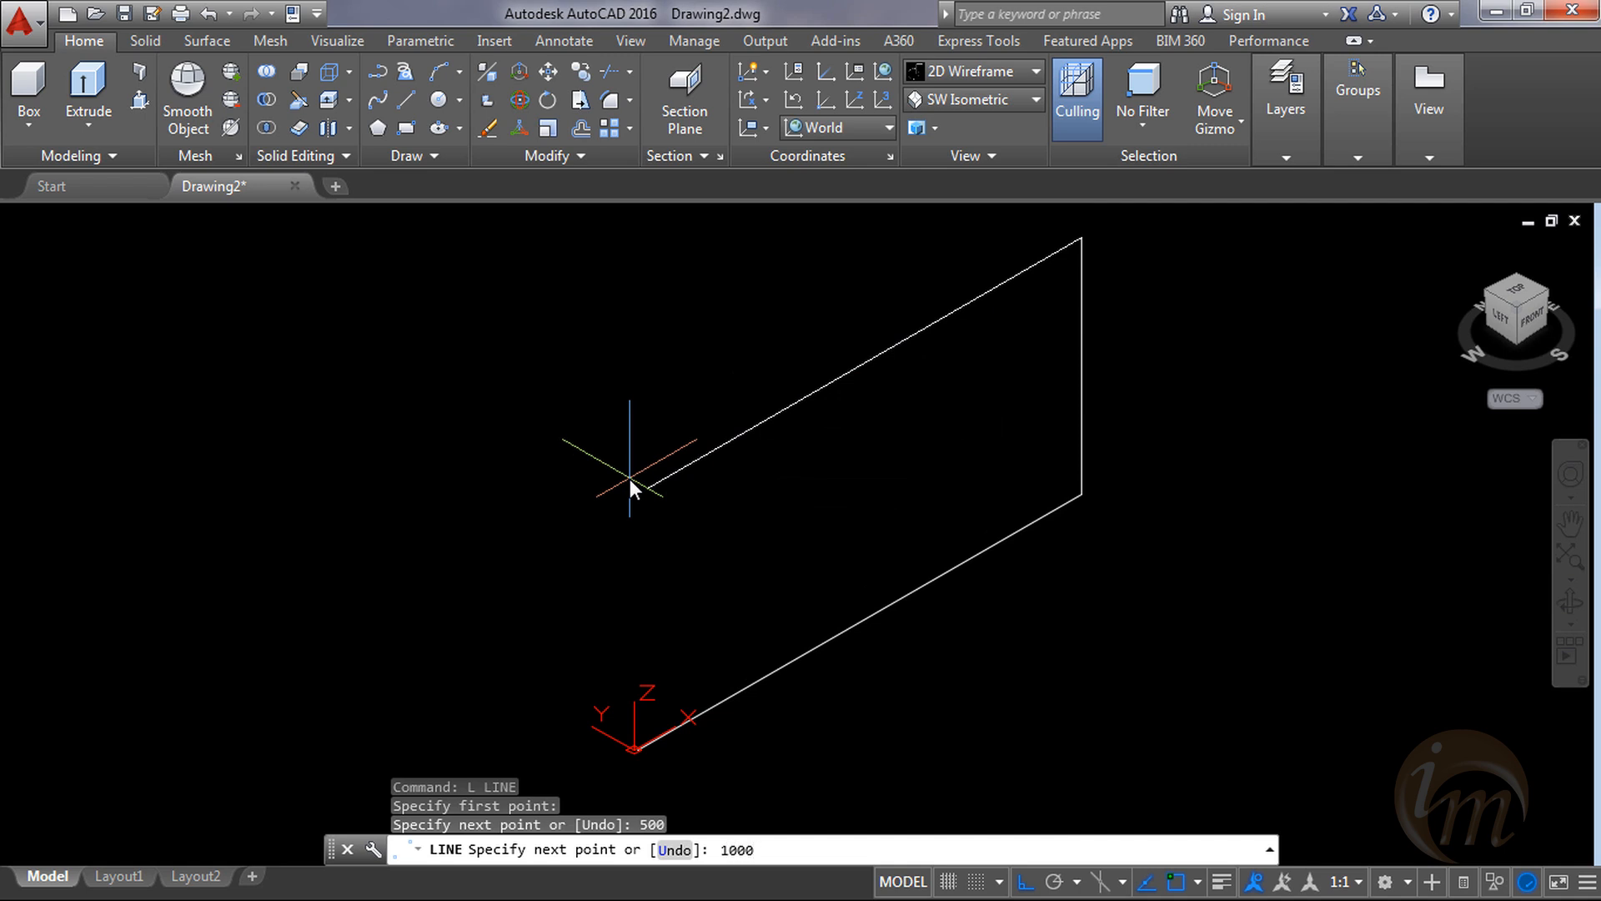
pyautogui.press('Return')
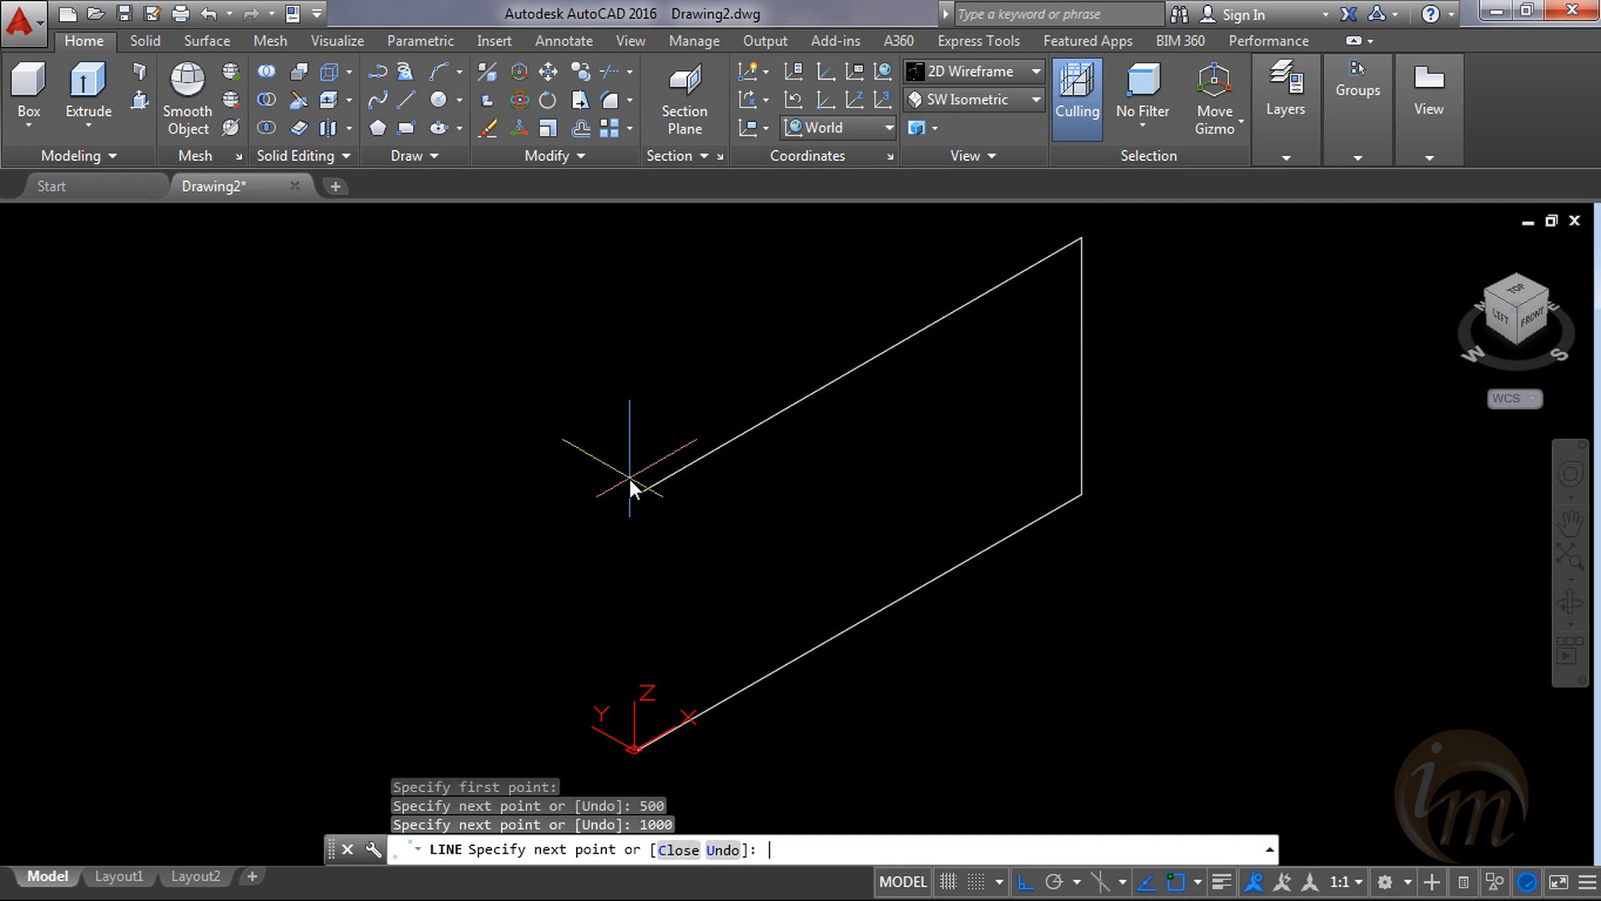
pyautogui.click(640, 753)
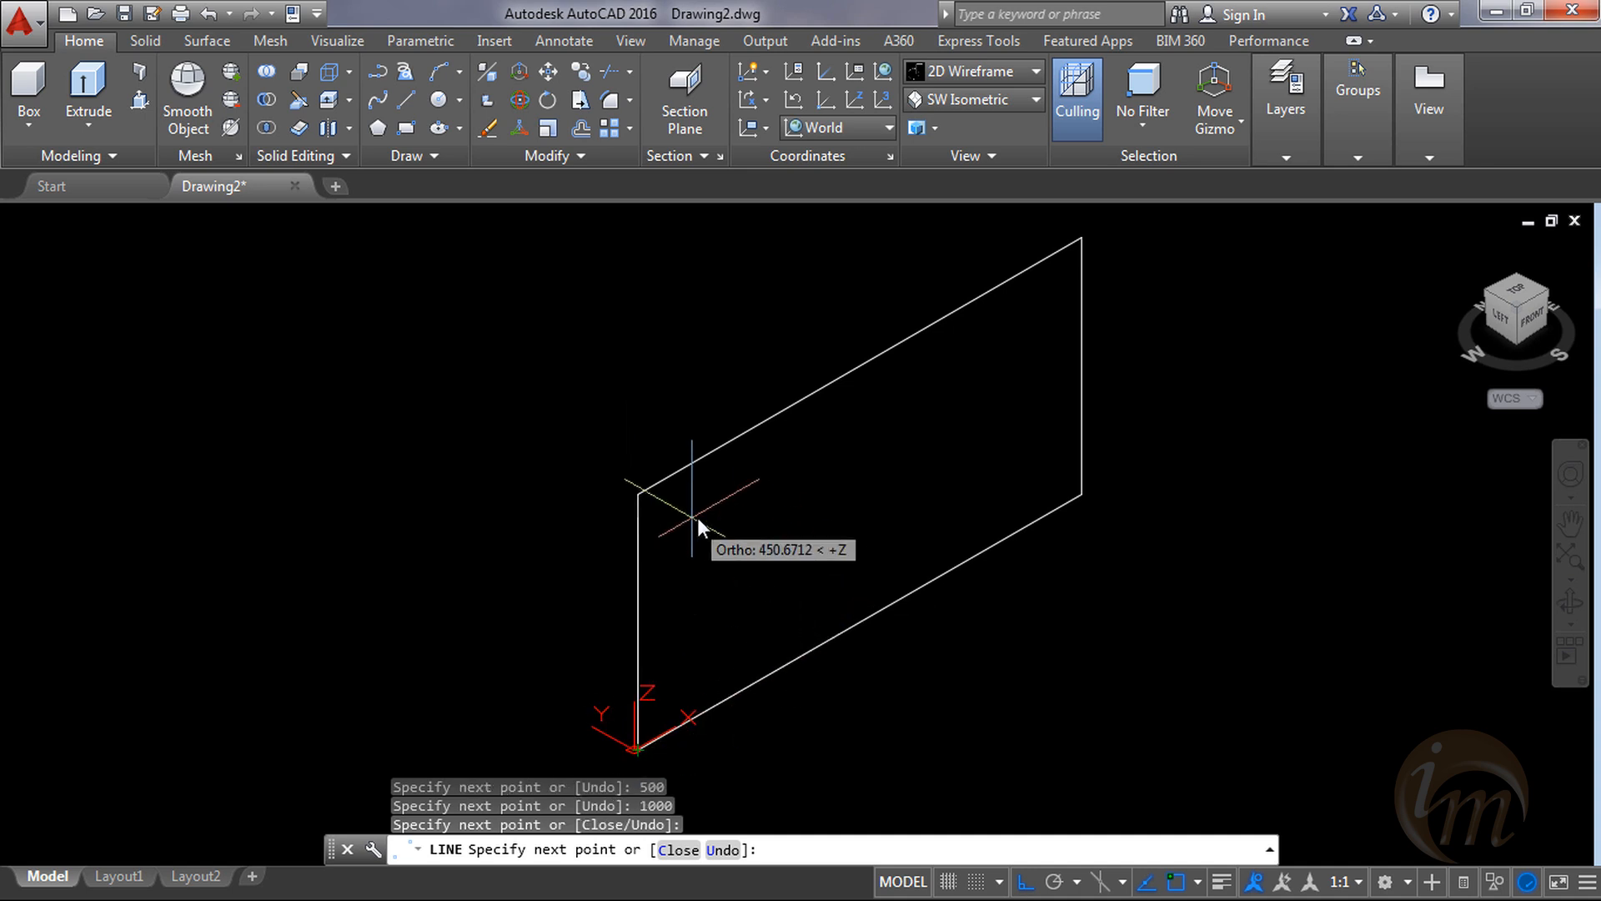
pyautogui.press('Escape')
pyautogui.moveTo(795, 604); pyautogui.dragTo(684, 660, button='middle')
pyautogui.scroll(-2, 721, 633)
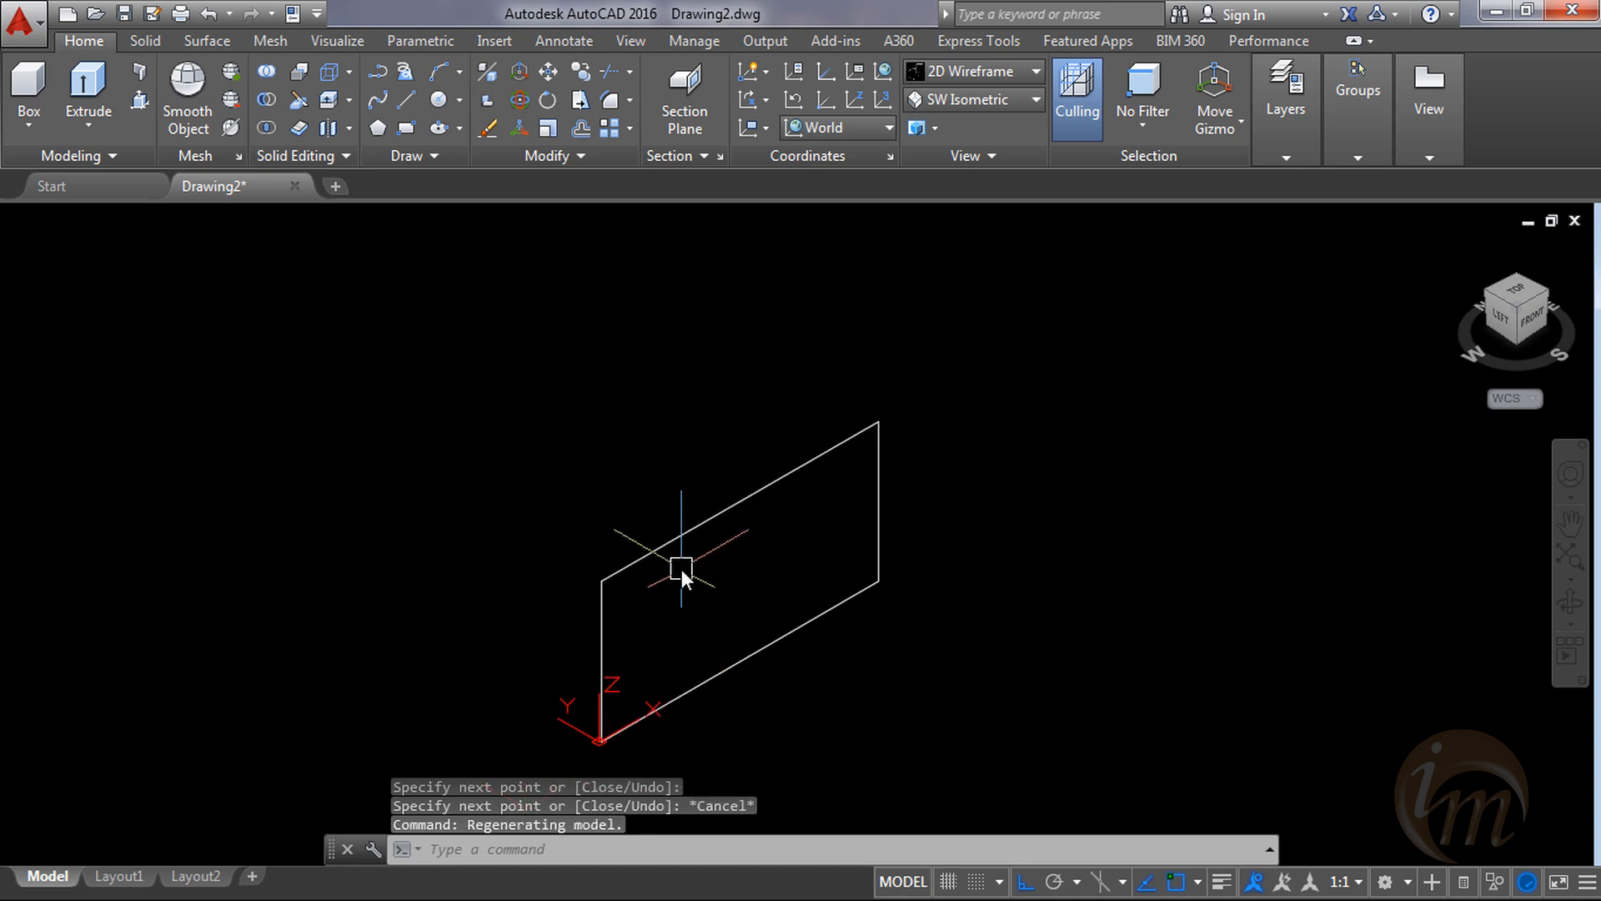
# From the rectangle's far upper corner, draw a 400-unit line along positive Y and a 1000-unit line back along negative X.
pyautogui.moveTo(828, 618)
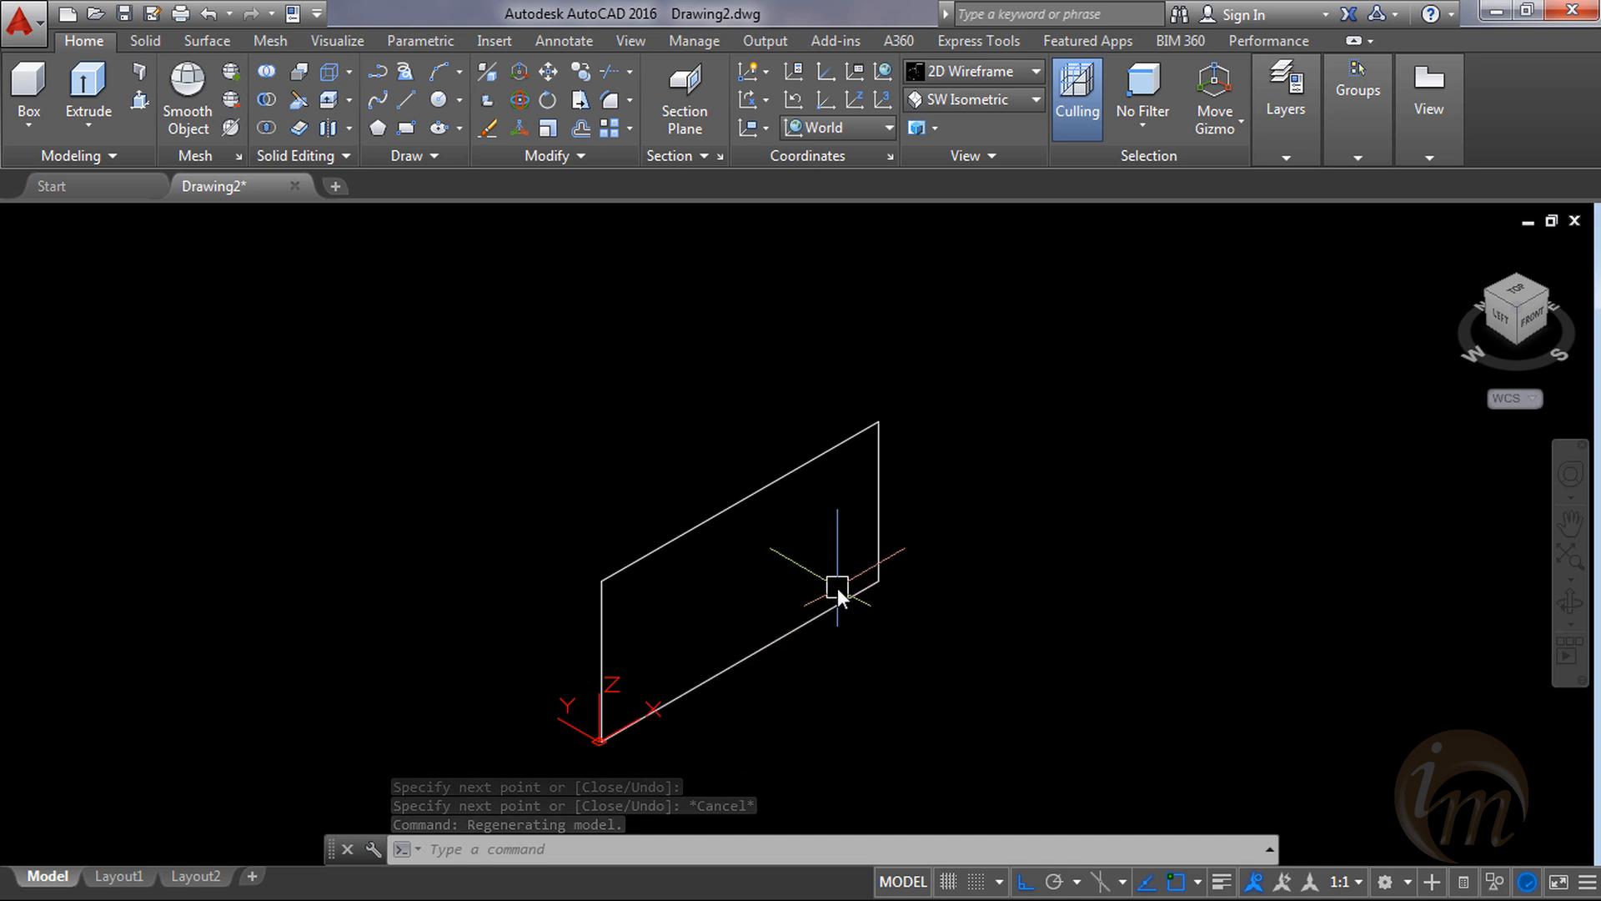
pyautogui.write('L')
pyautogui.press('Return')
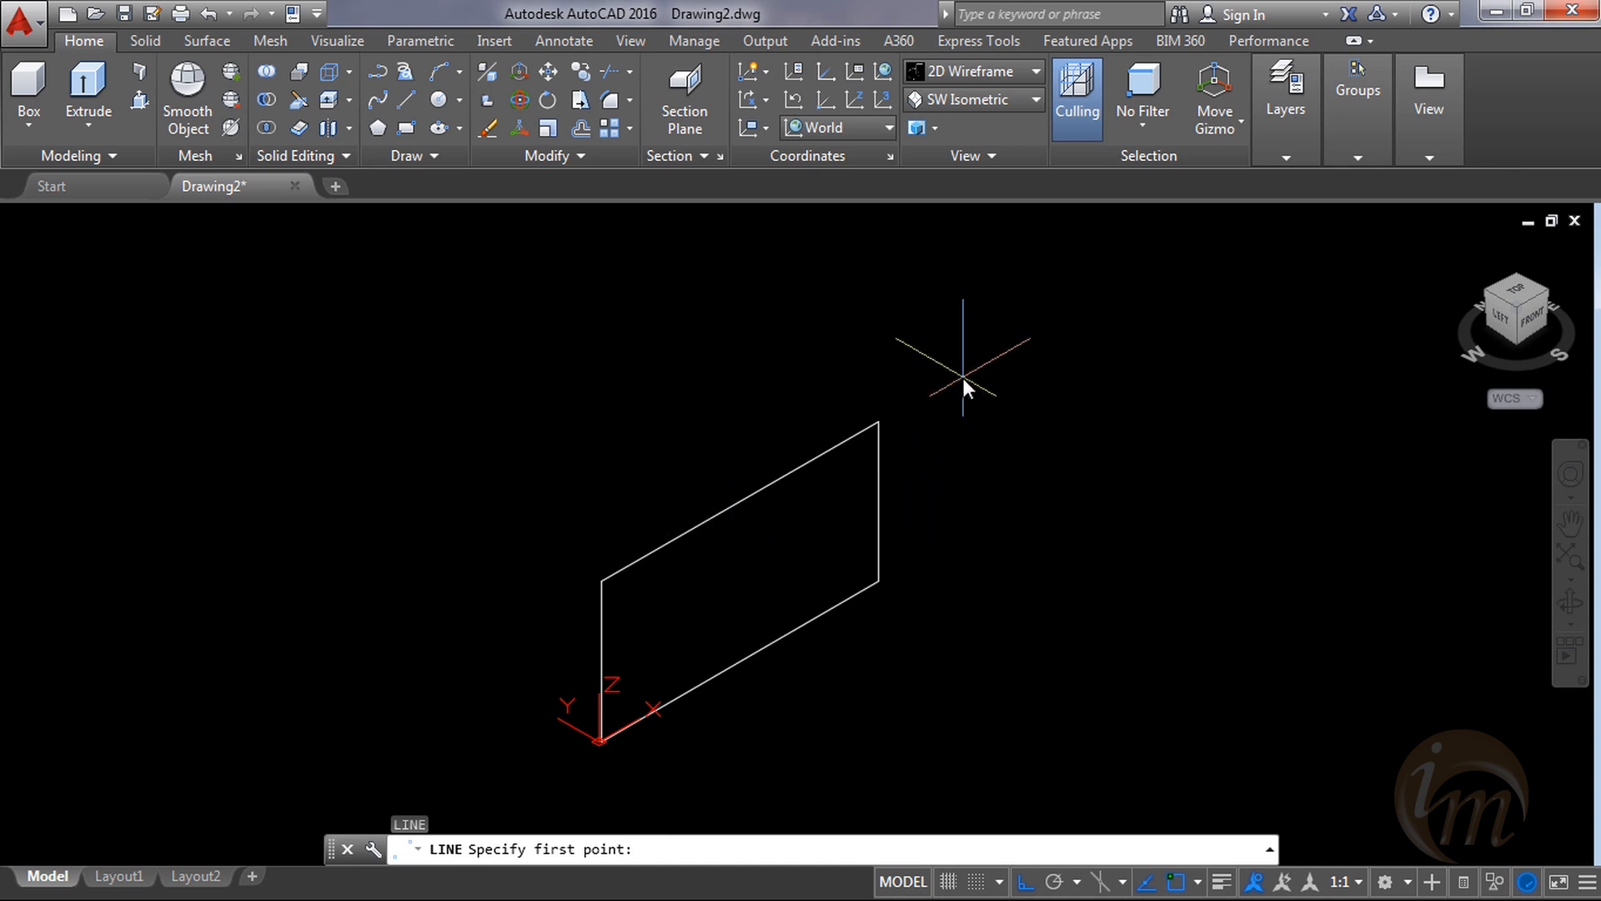
pyautogui.click(878, 422)
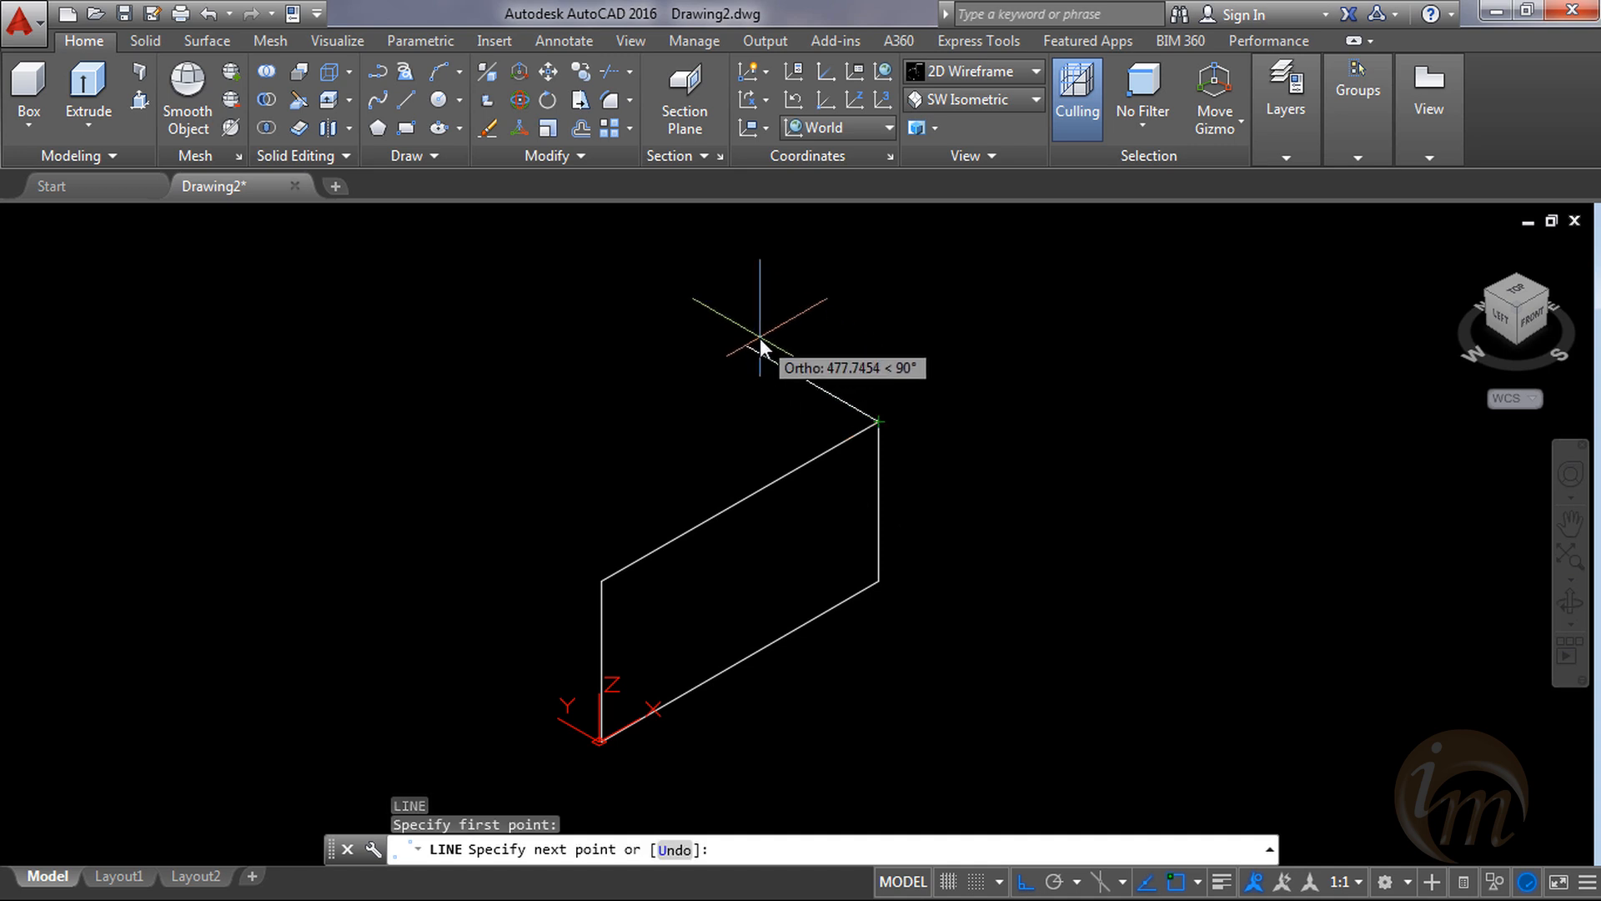
pyautogui.write('400')
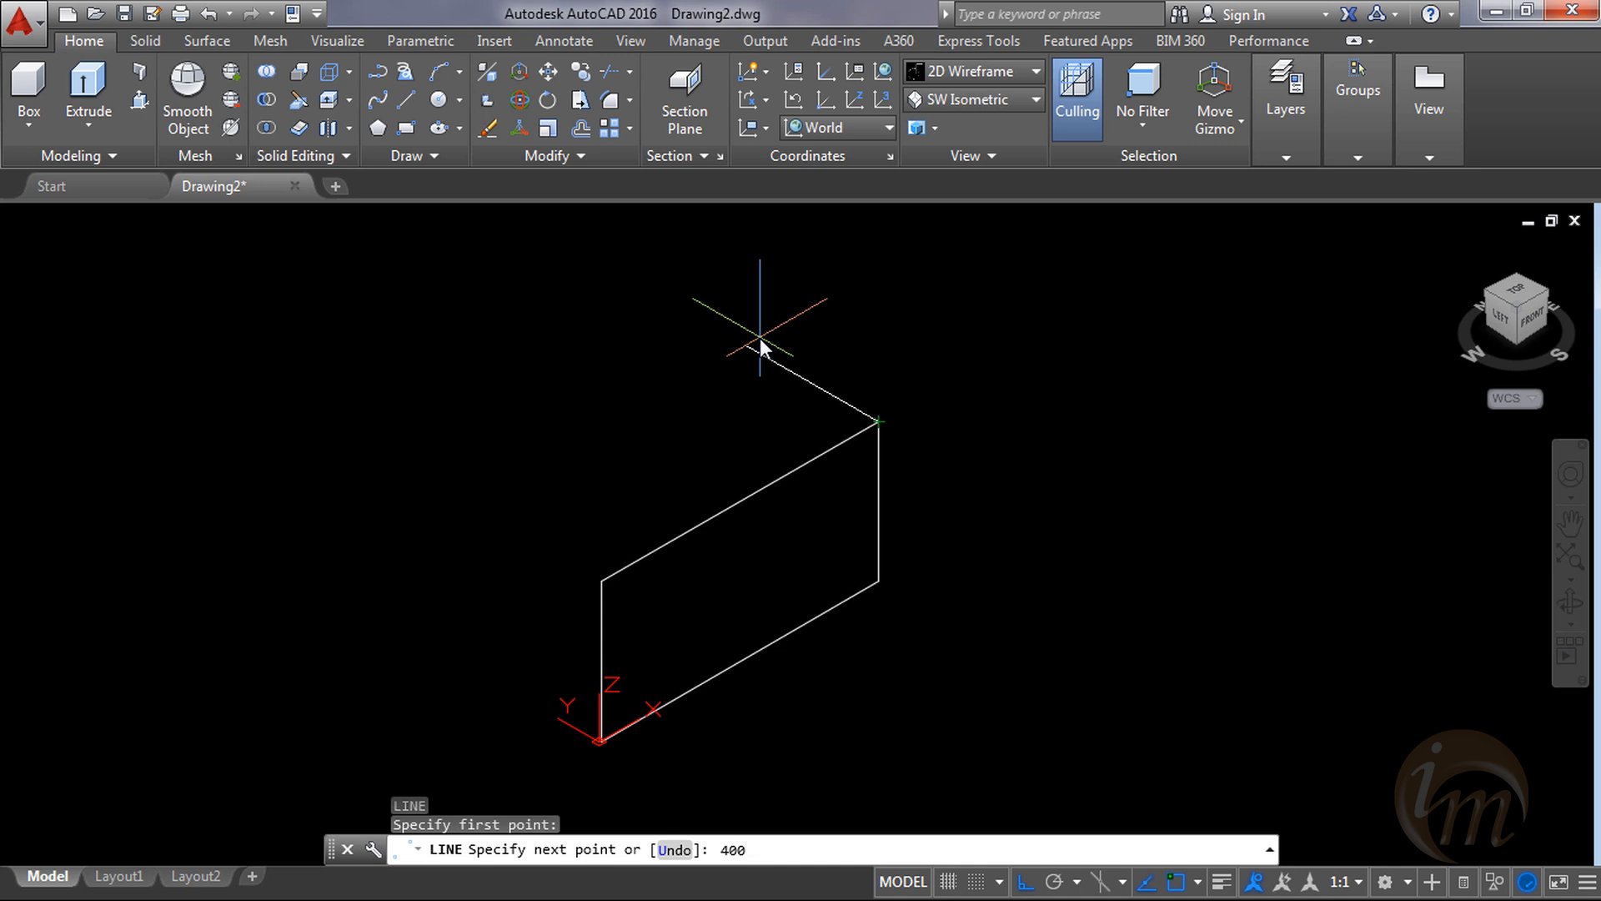
pyautogui.press('Return')
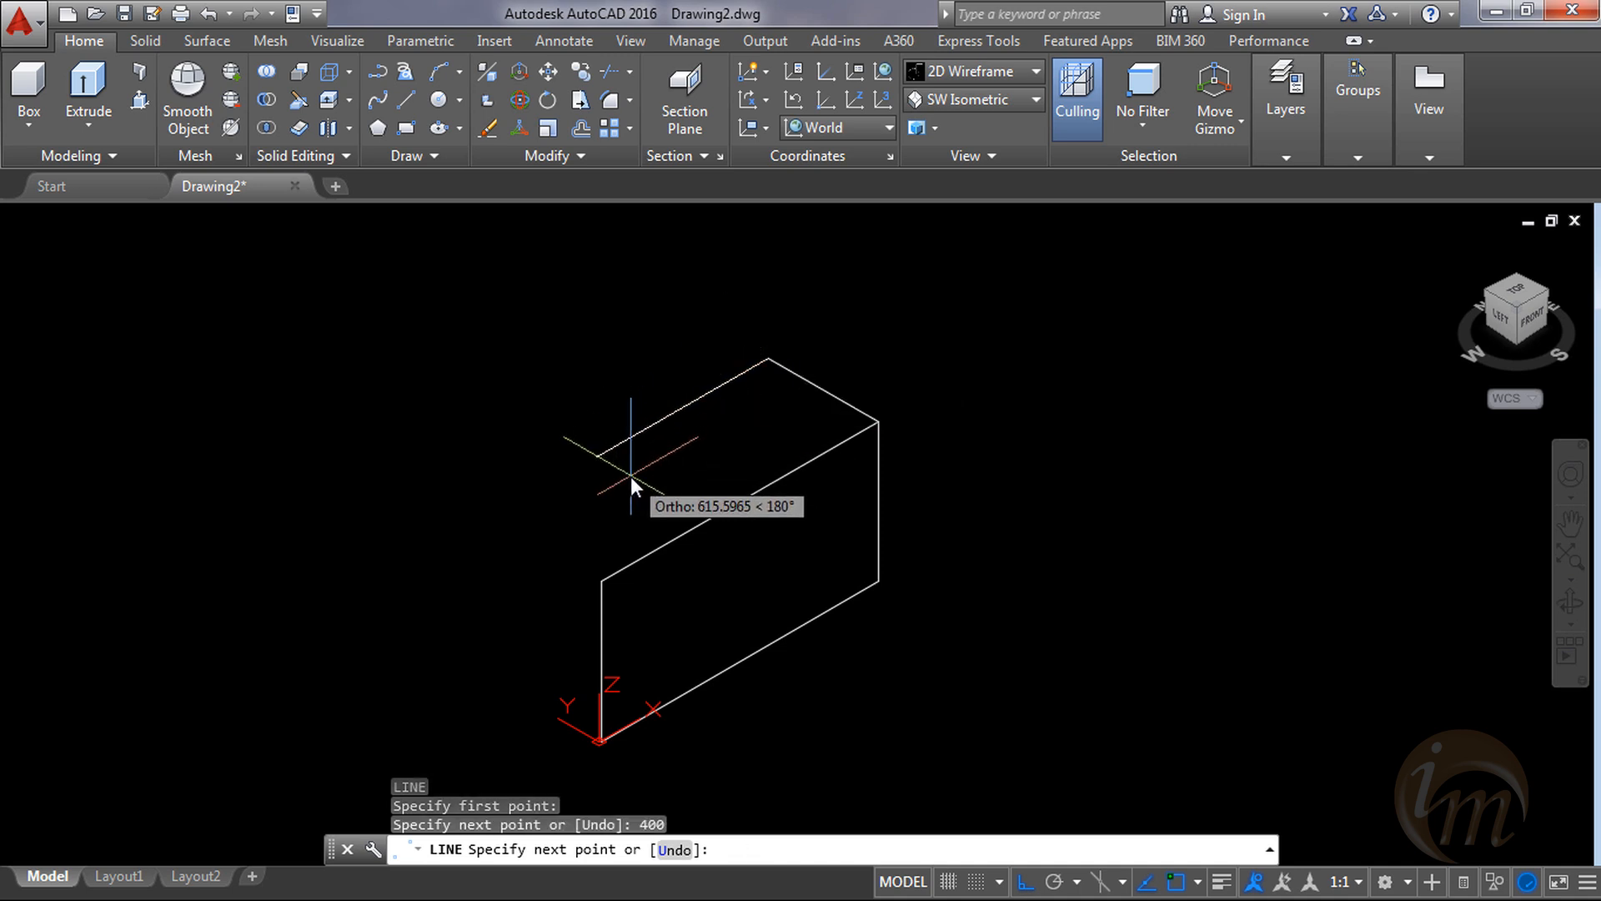
pyautogui.write('1000')
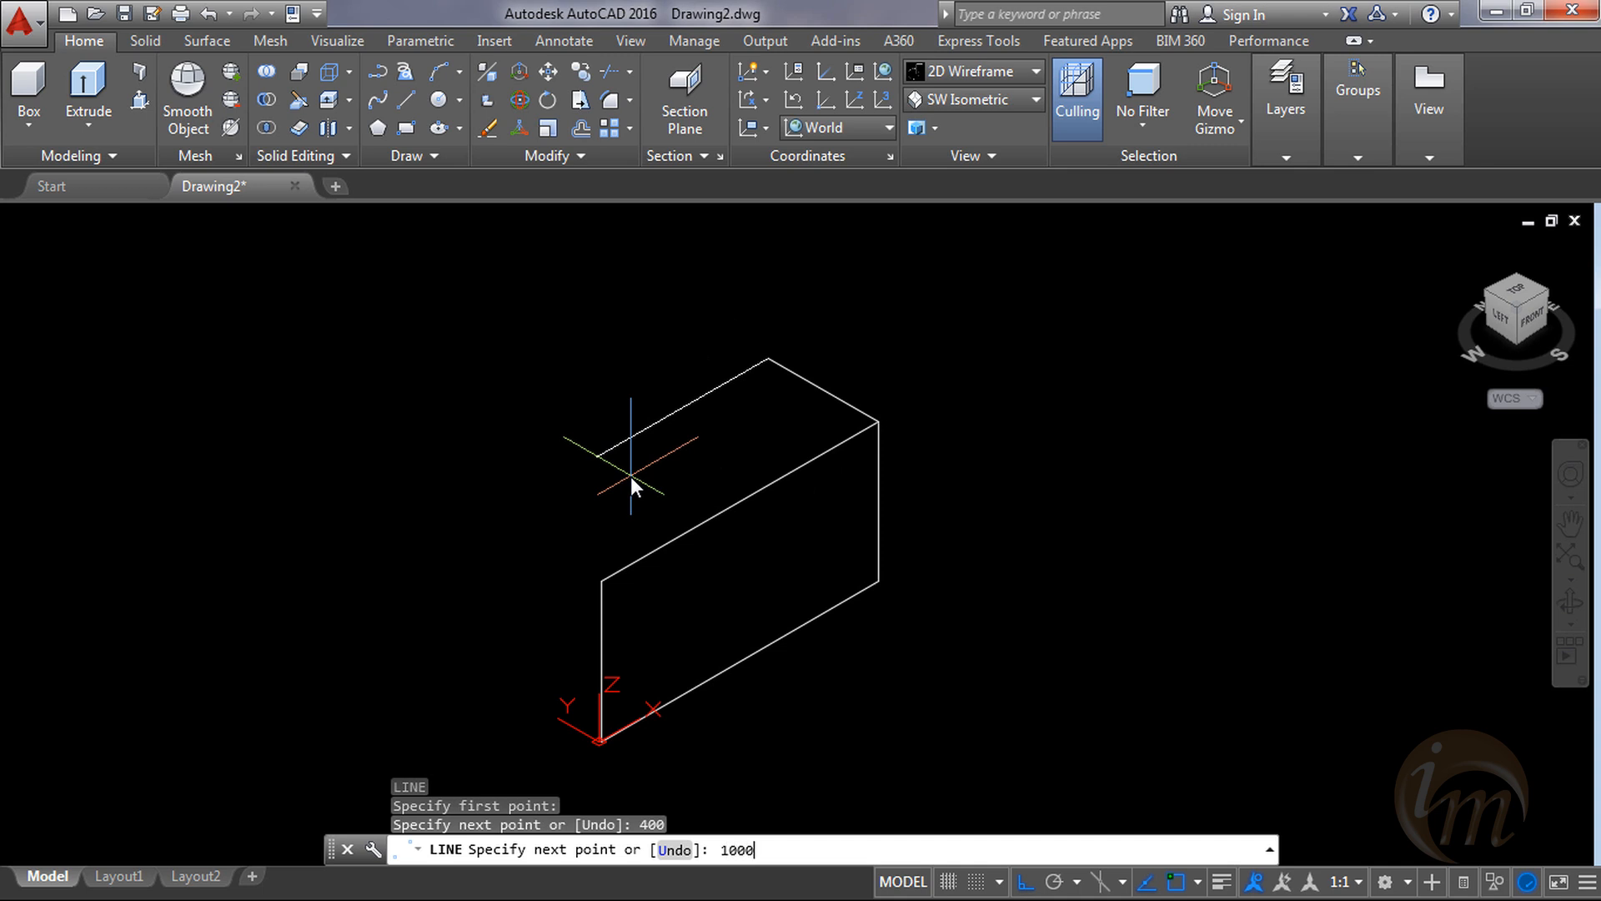
pyautogui.press('Return')
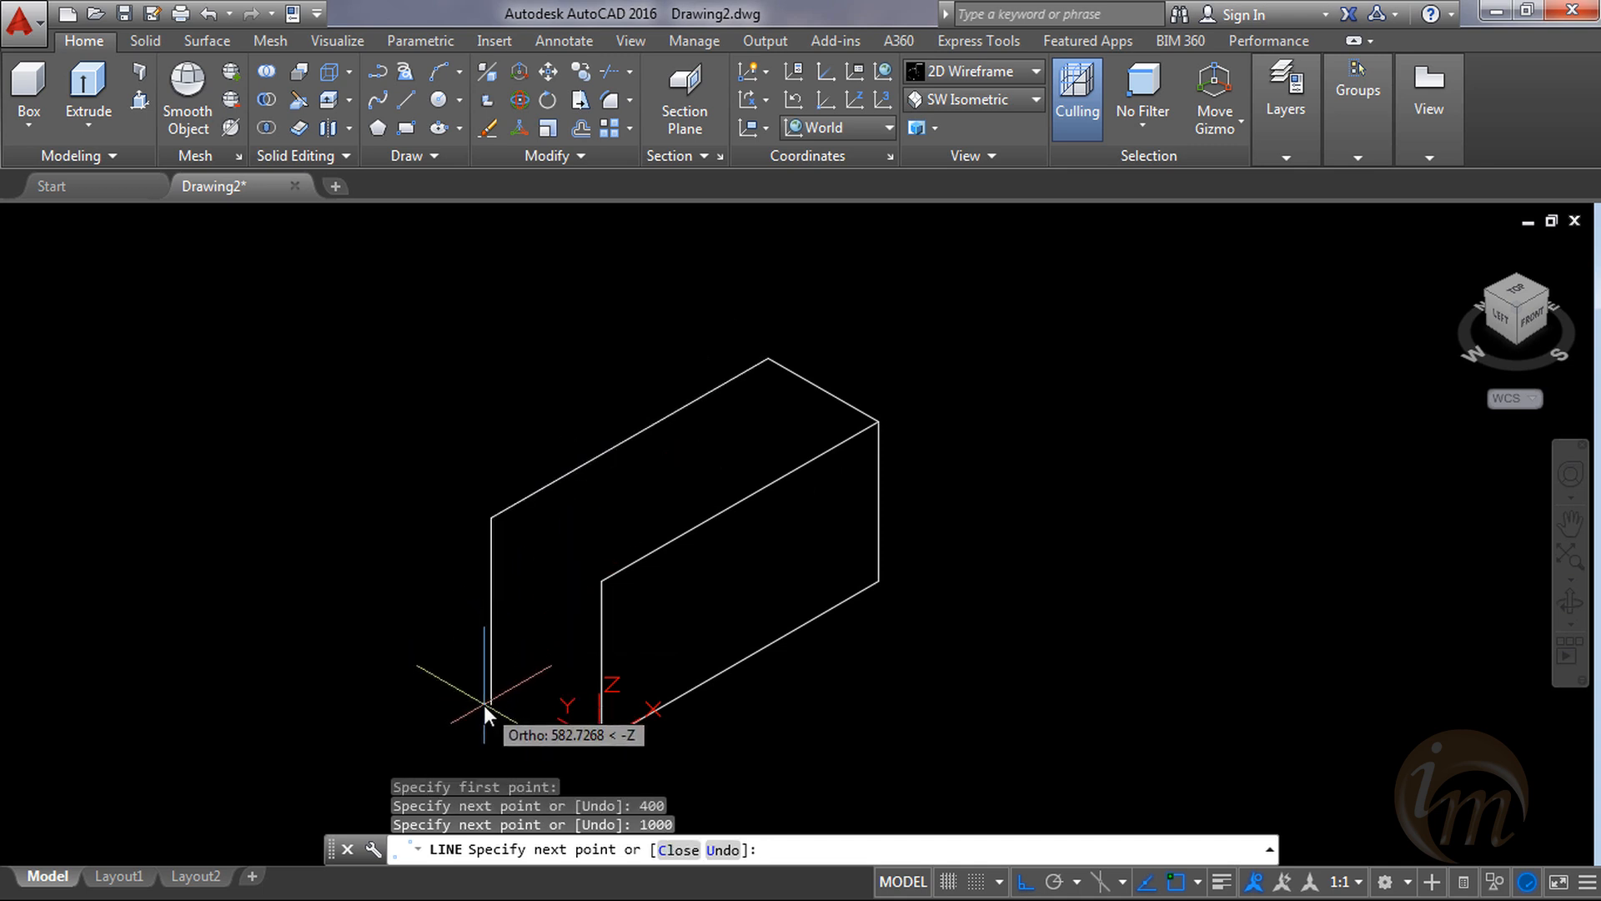
# Draw a 500-unit line down along negative Z, and connect its lower end to the first line's start point.
pyautogui.write('500')
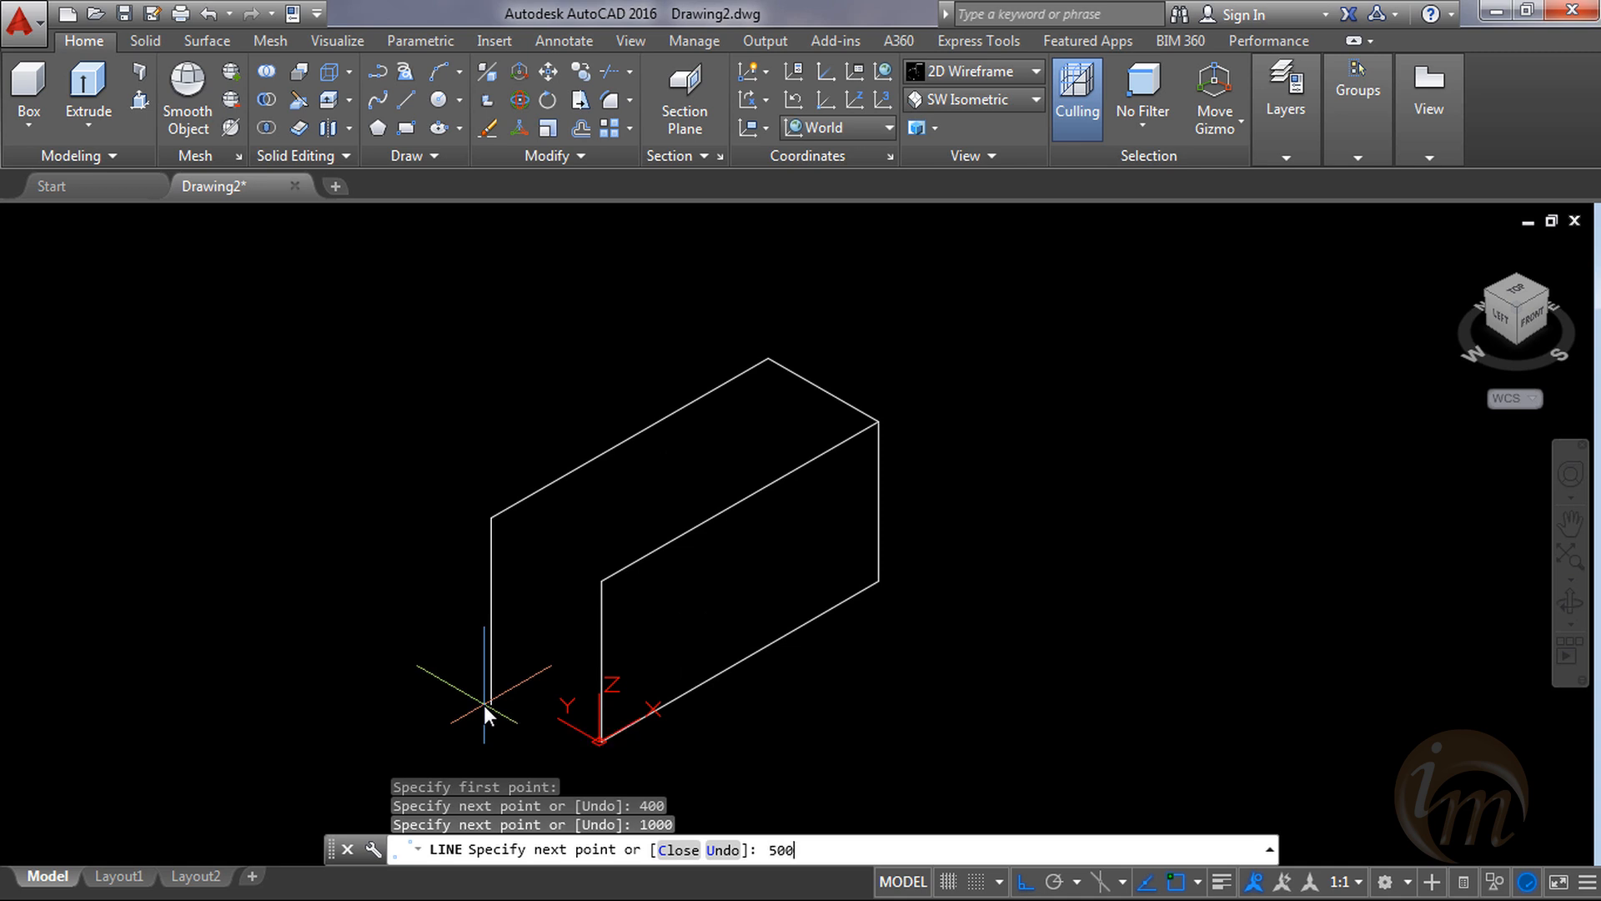
pyautogui.press('Return')
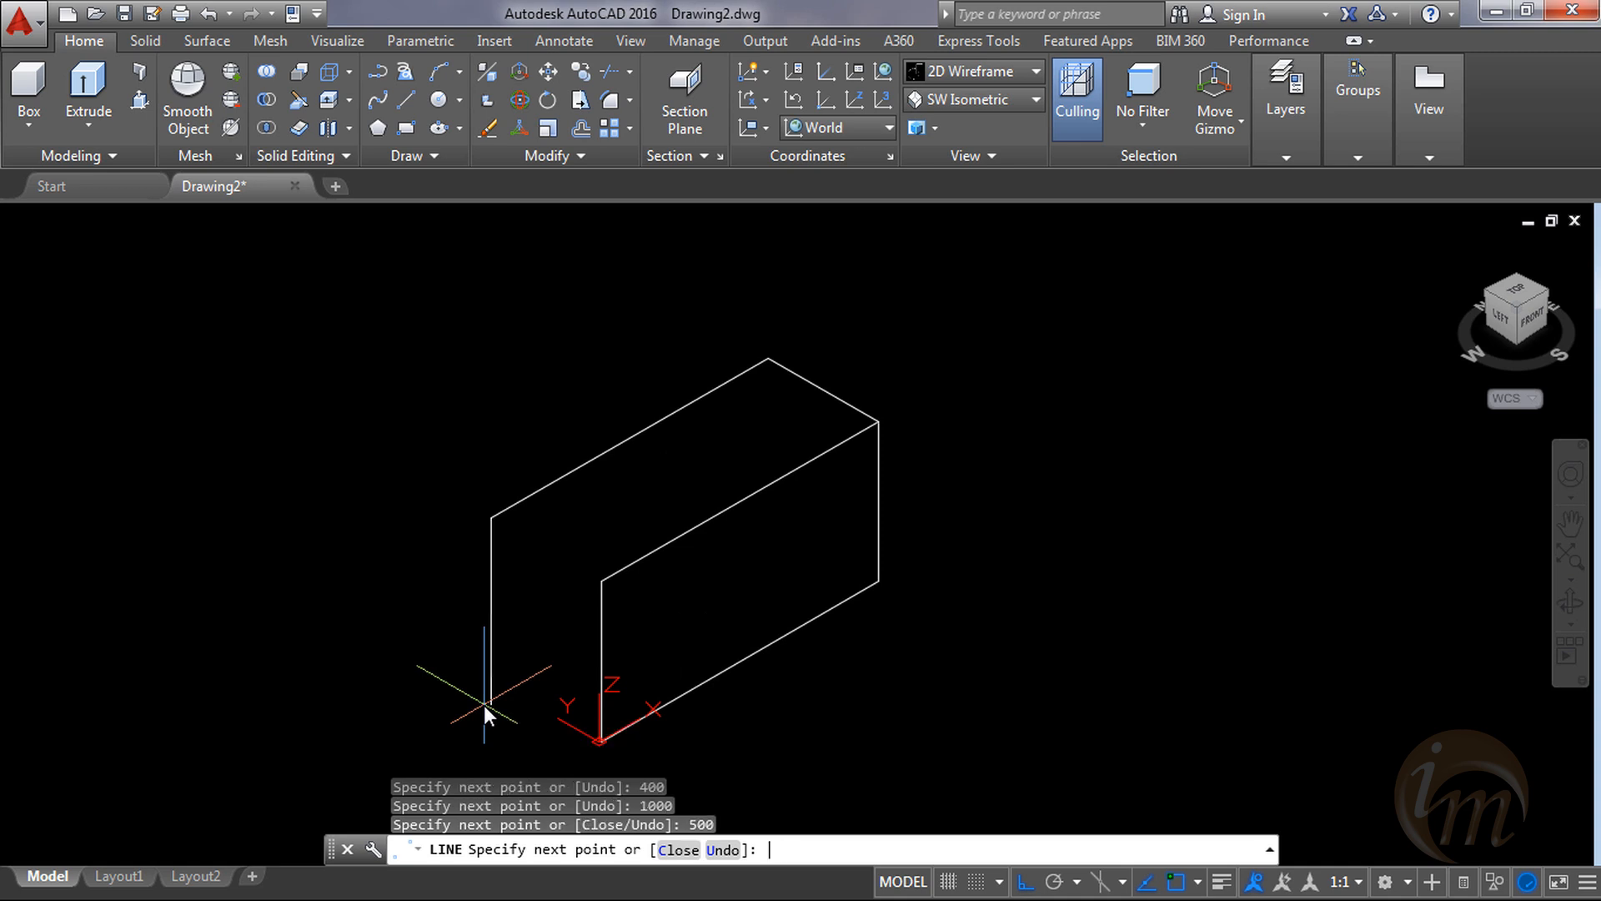
pyautogui.click(602, 739)
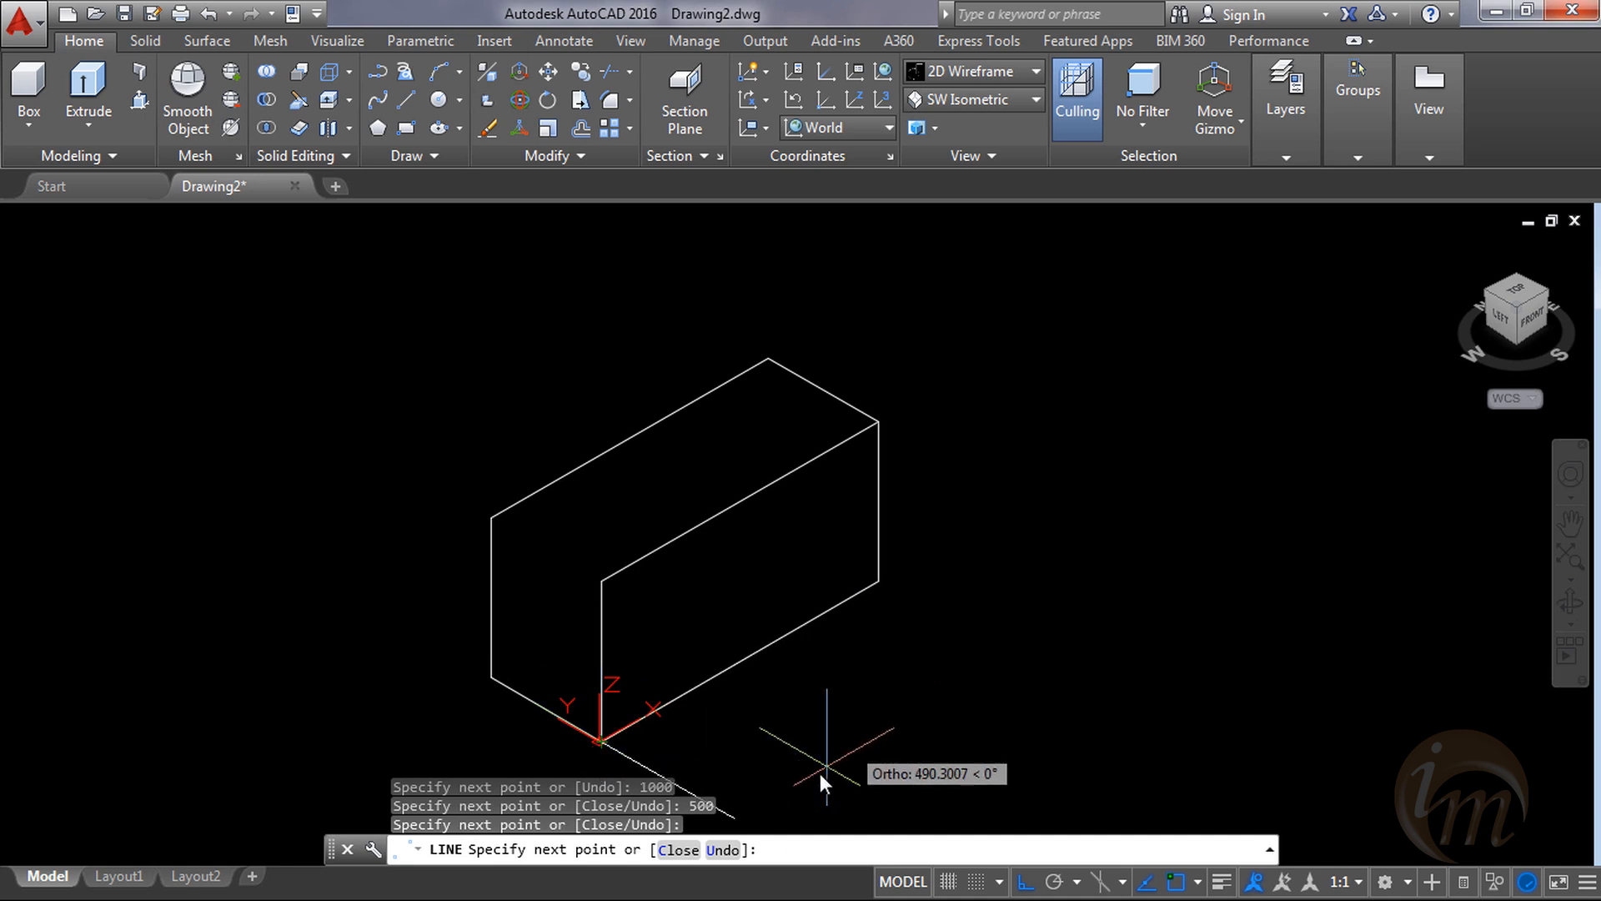
pyautogui.press('Escape')
# Draw the missing upper edge between the box's two near upper corners with a line parallel to the Y axis.
pyautogui.moveTo(727, 752); pyautogui.dragTo(843, 728, button='middle')
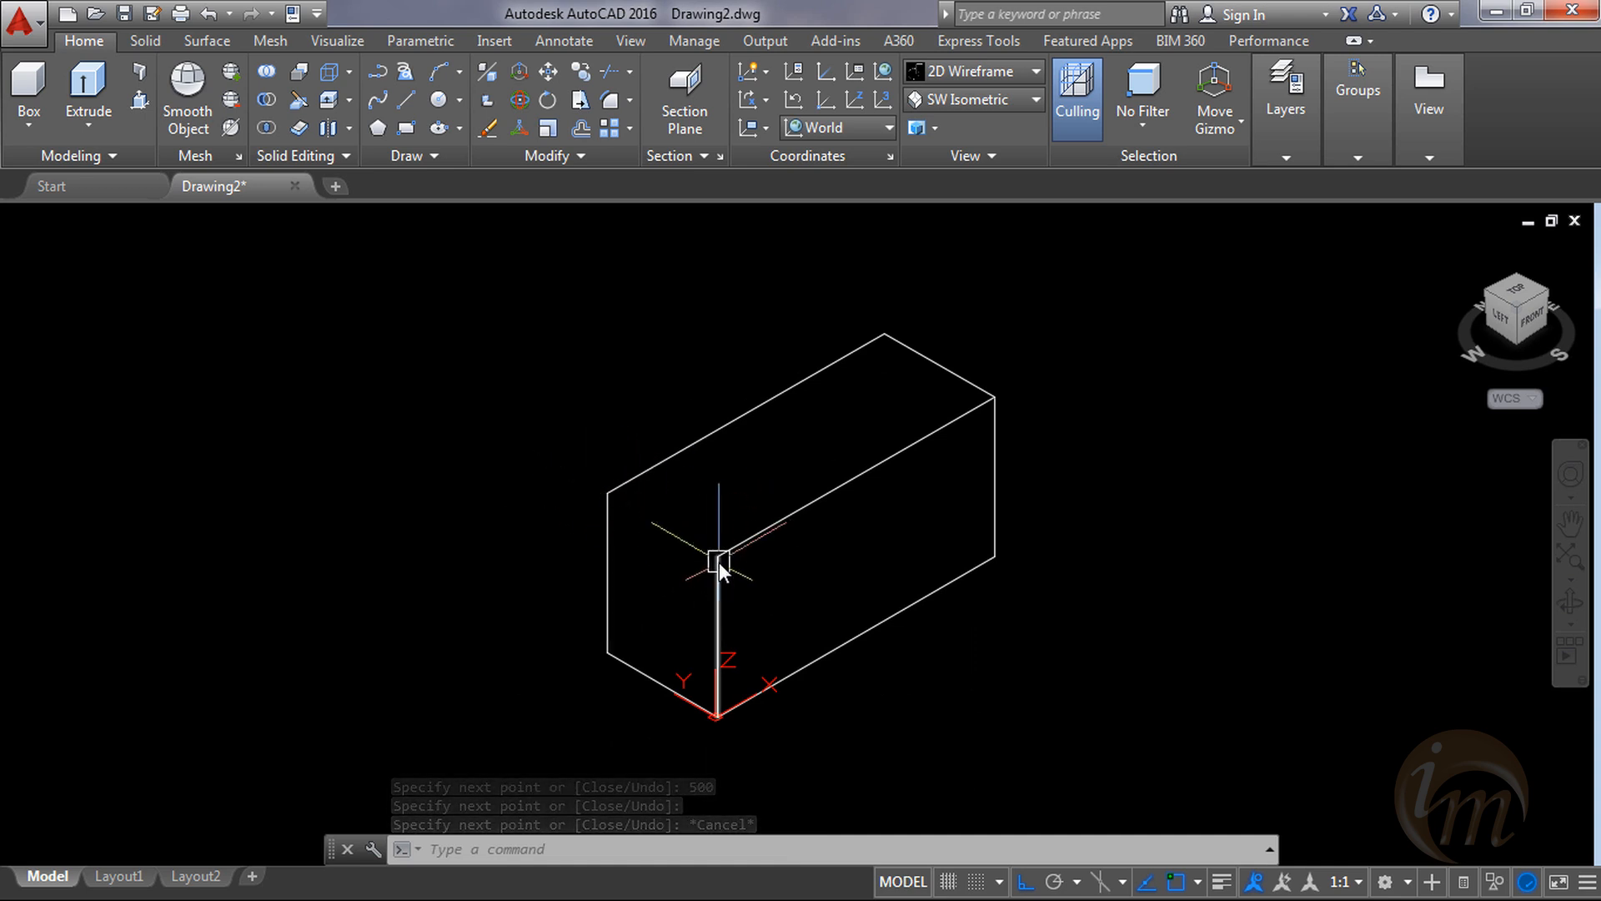
pyautogui.write('l')
pyautogui.press('Return')
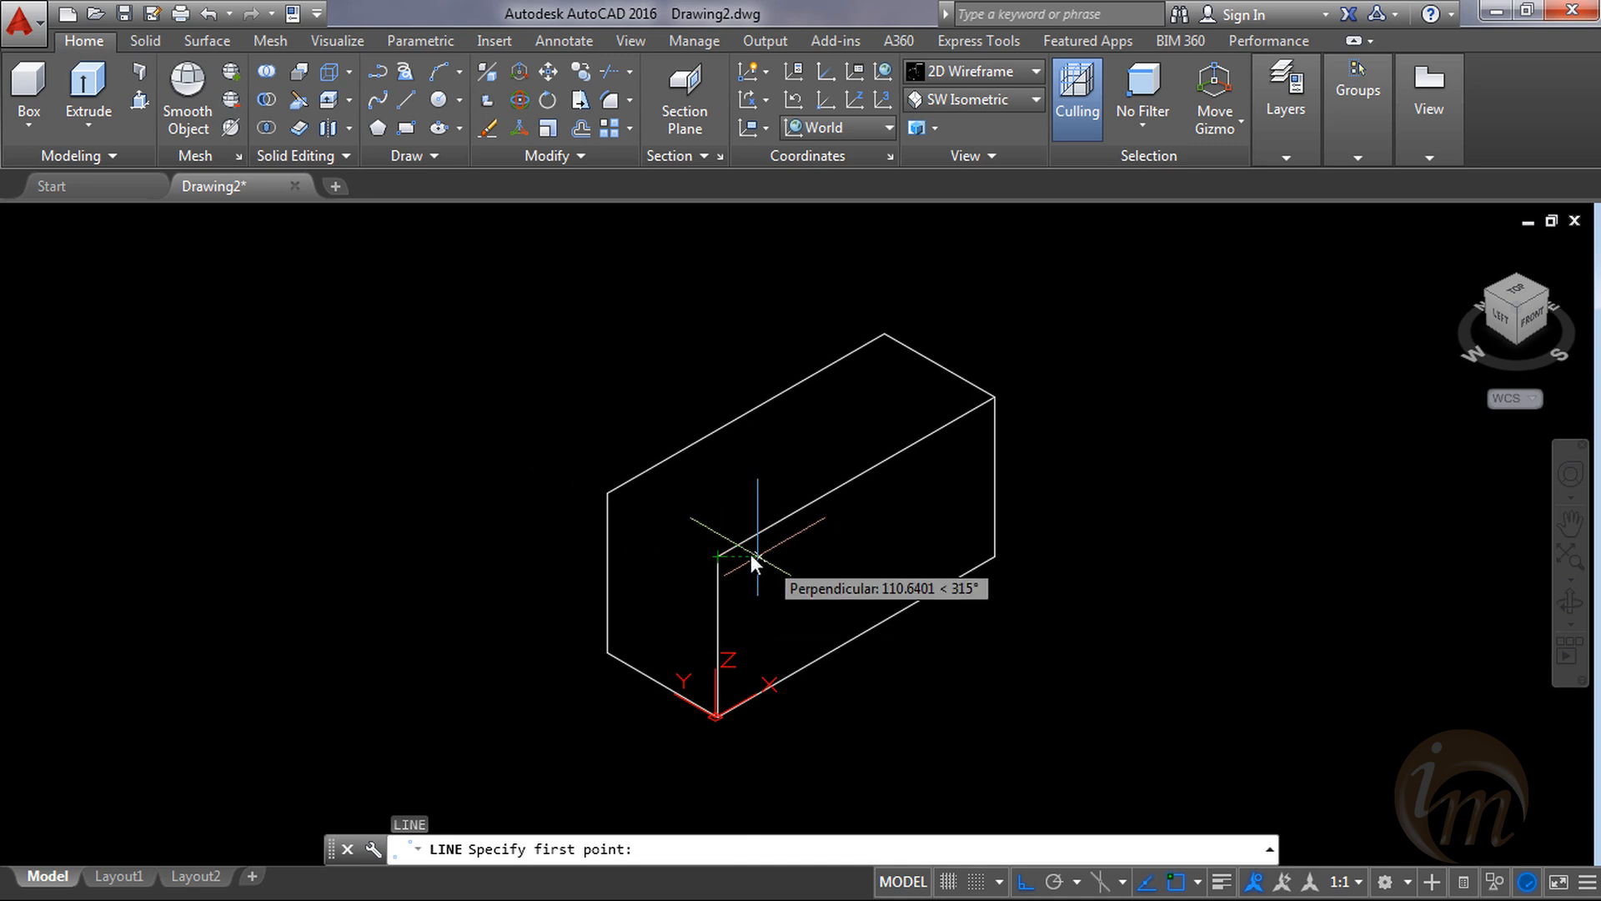
pyautogui.click(608, 494)
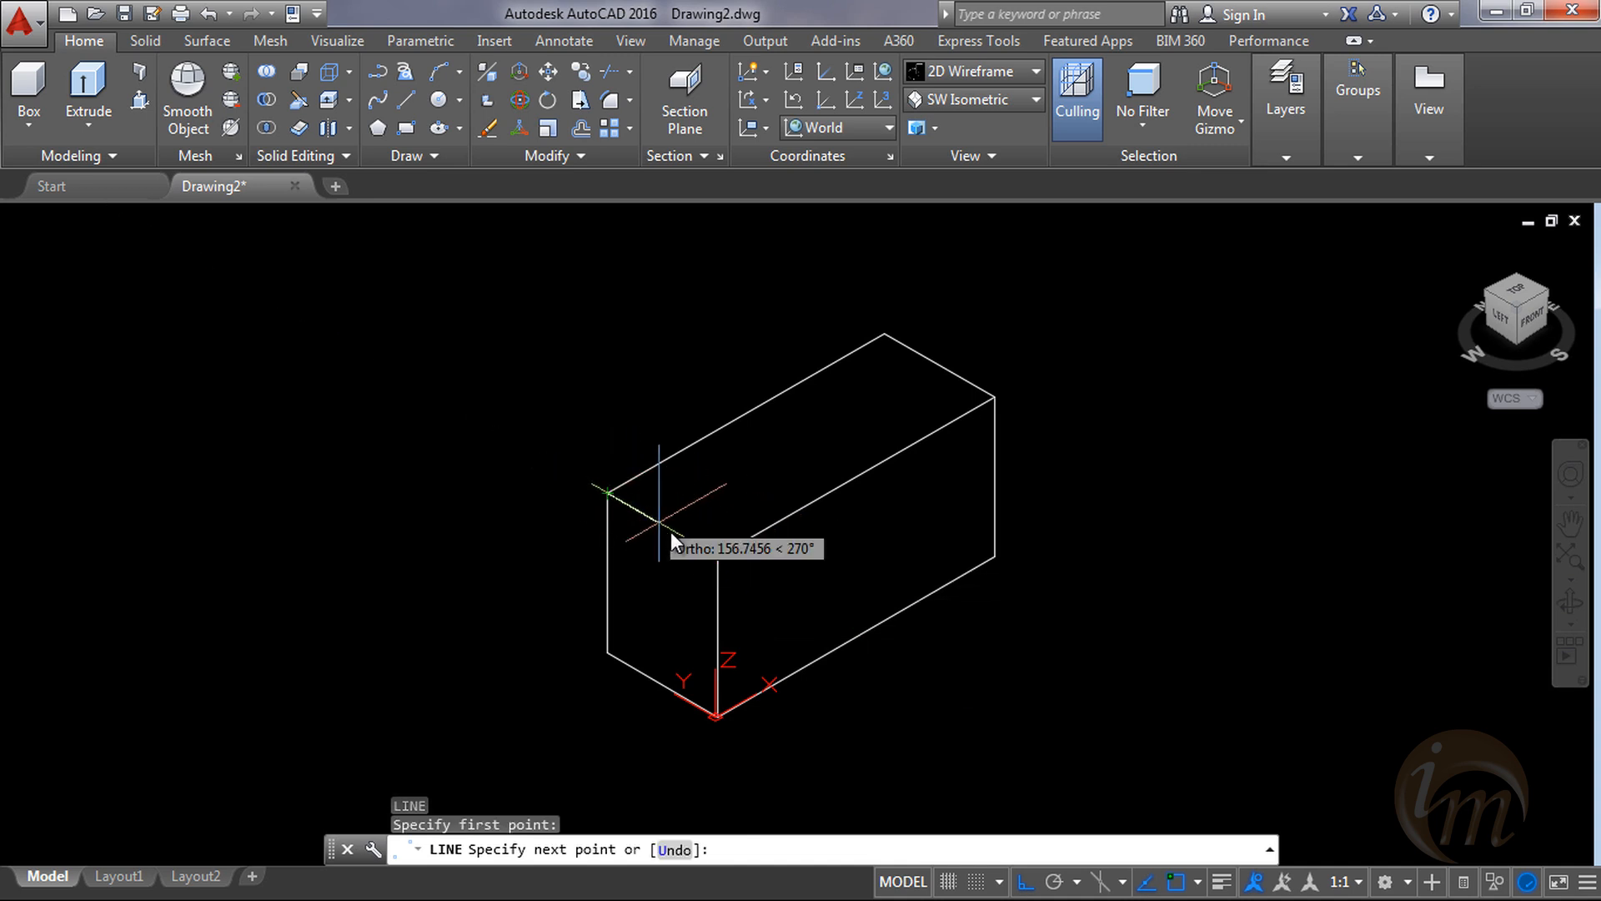
pyautogui.click(718, 557)
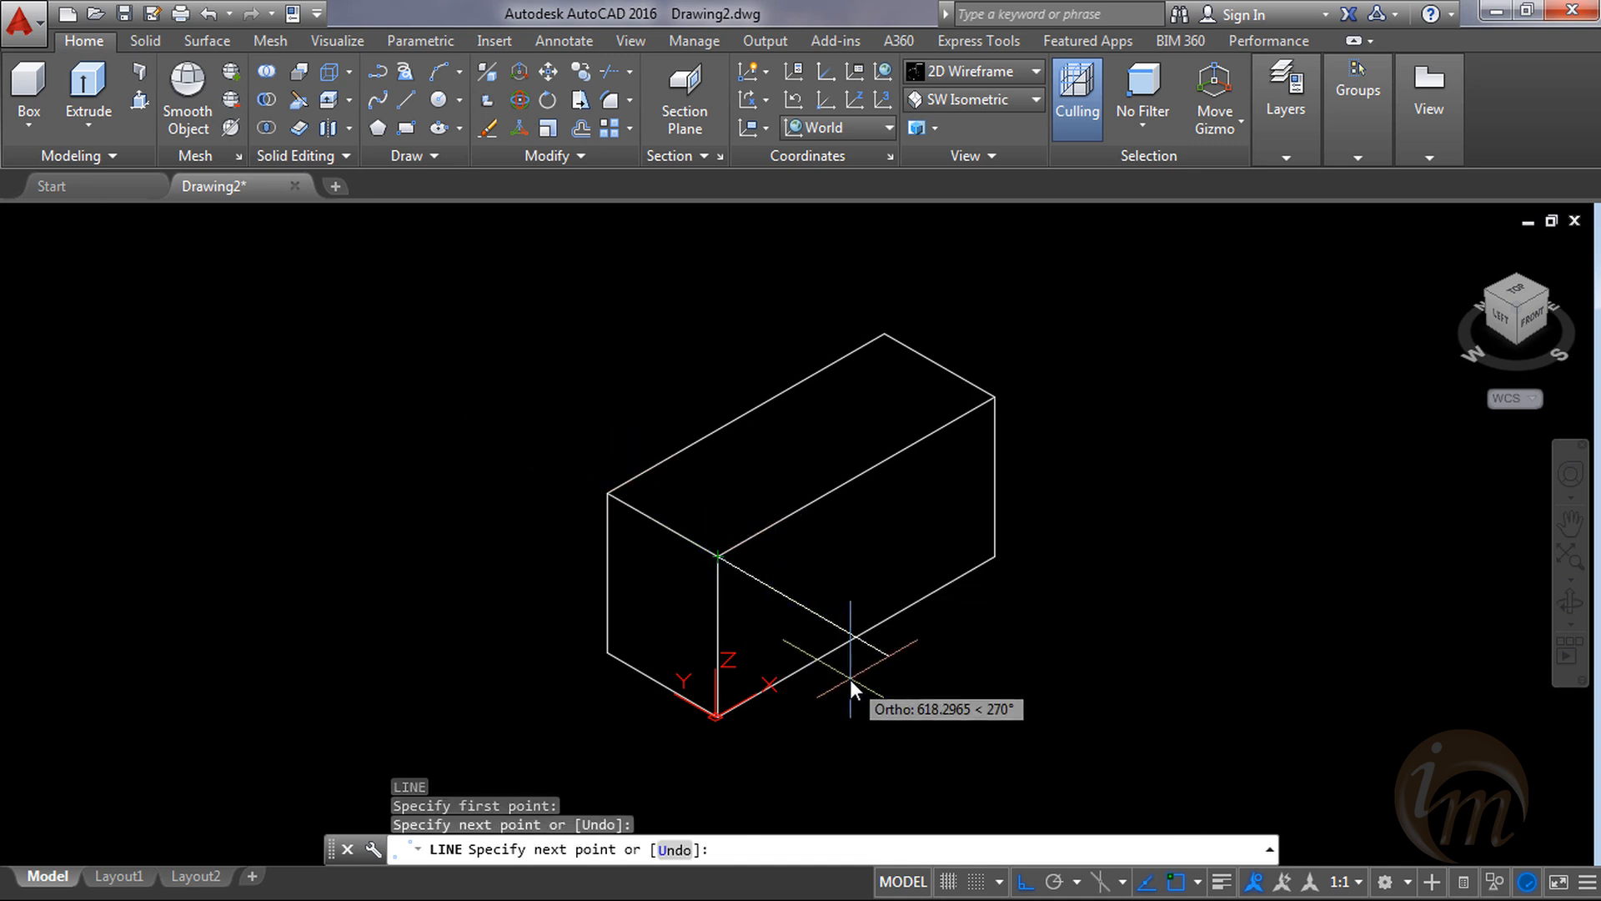
pyautogui.press('Return')
pyautogui.moveTo(869, 612)
pyautogui.mouseDown(button='middle')
pyautogui.moveTo(916, 613)
pyautogui.moveTo(887, 600)
pyautogui.mouseUp(button='middle')
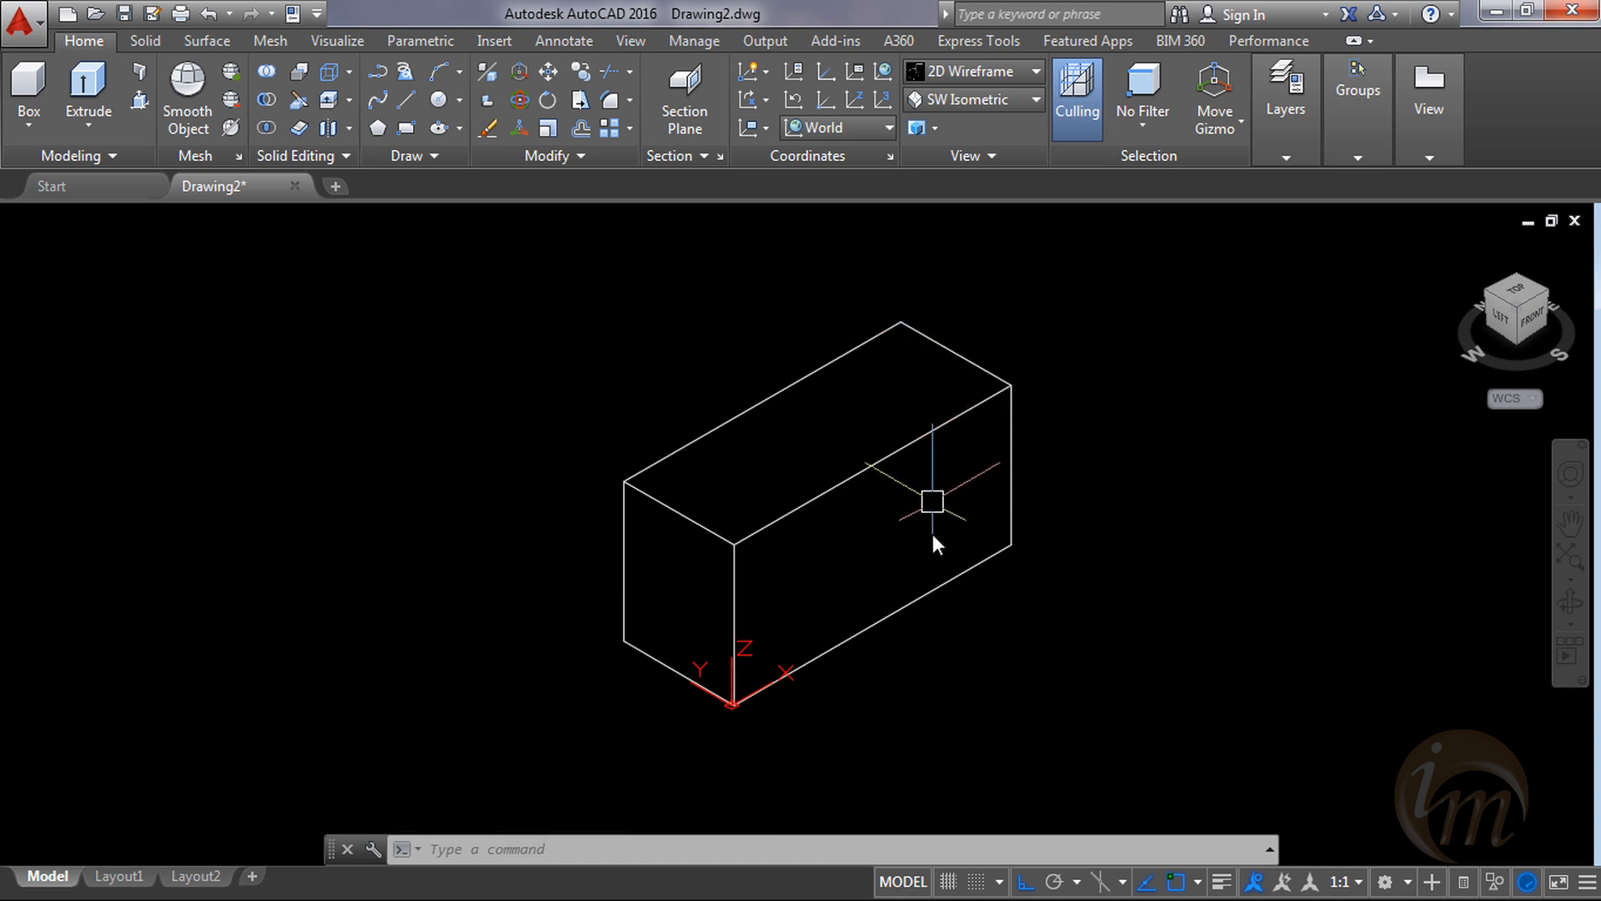
pyautogui.moveTo(1008, 665); pyautogui.dragTo(962, 638, button='middle')
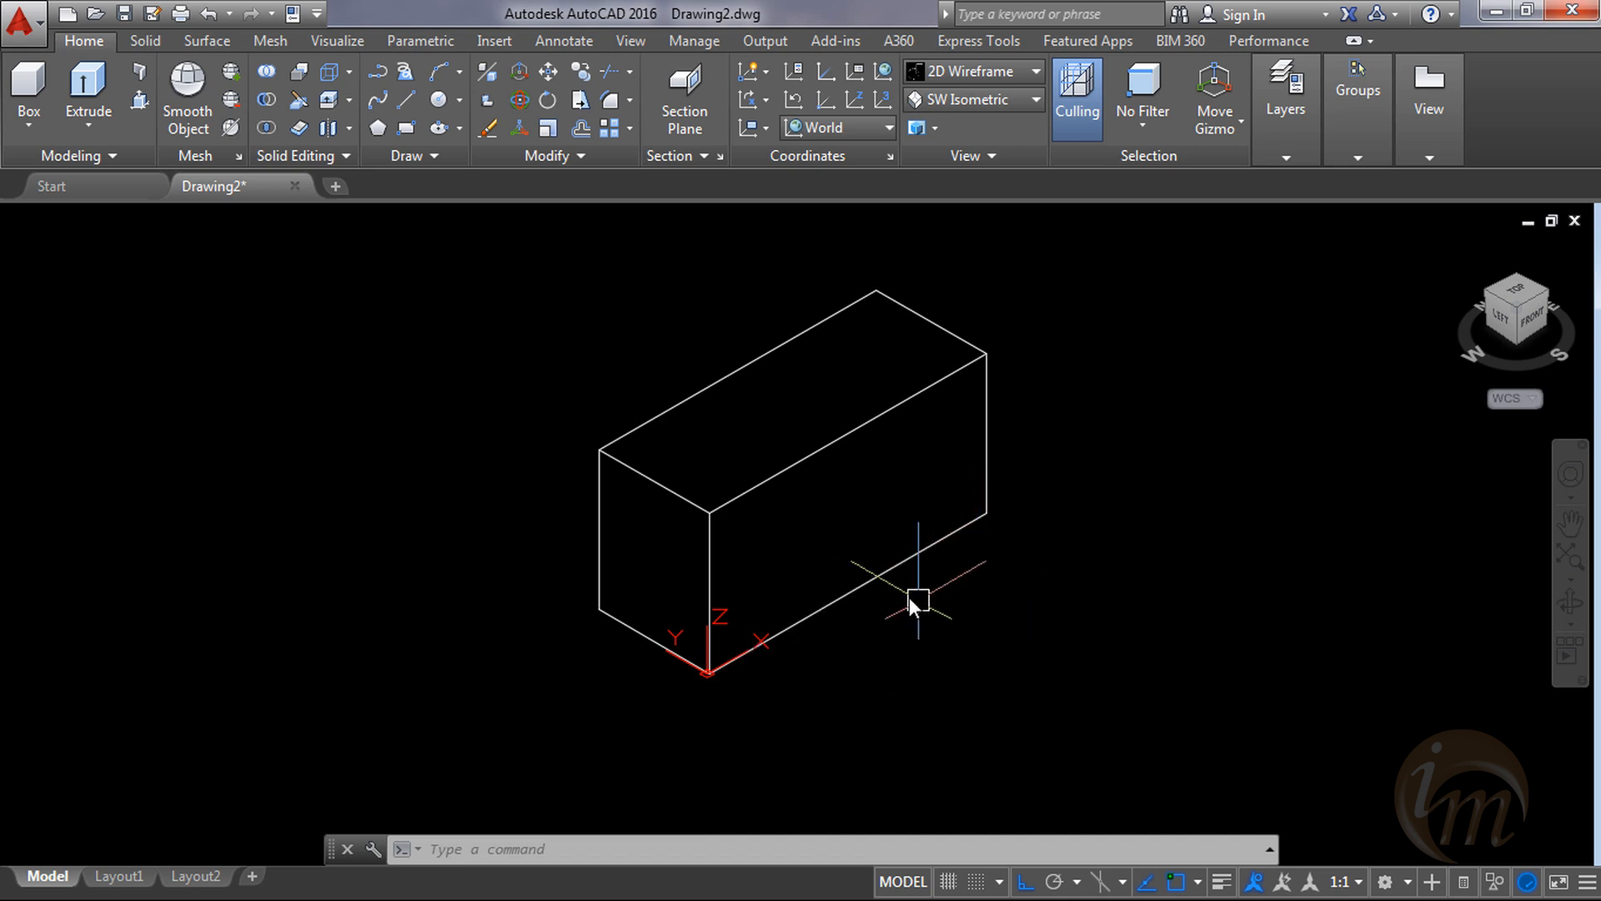
pyautogui.moveTo(984, 647)
pyautogui.mouseDown(button='middle')
pyautogui.moveTo(1061, 647)
pyautogui.moveTo(1041, 667)
pyautogui.mouseUp(button='middle')
pyautogui.moveTo(1007, 608); pyautogui.dragTo(977, 627, button='middle')
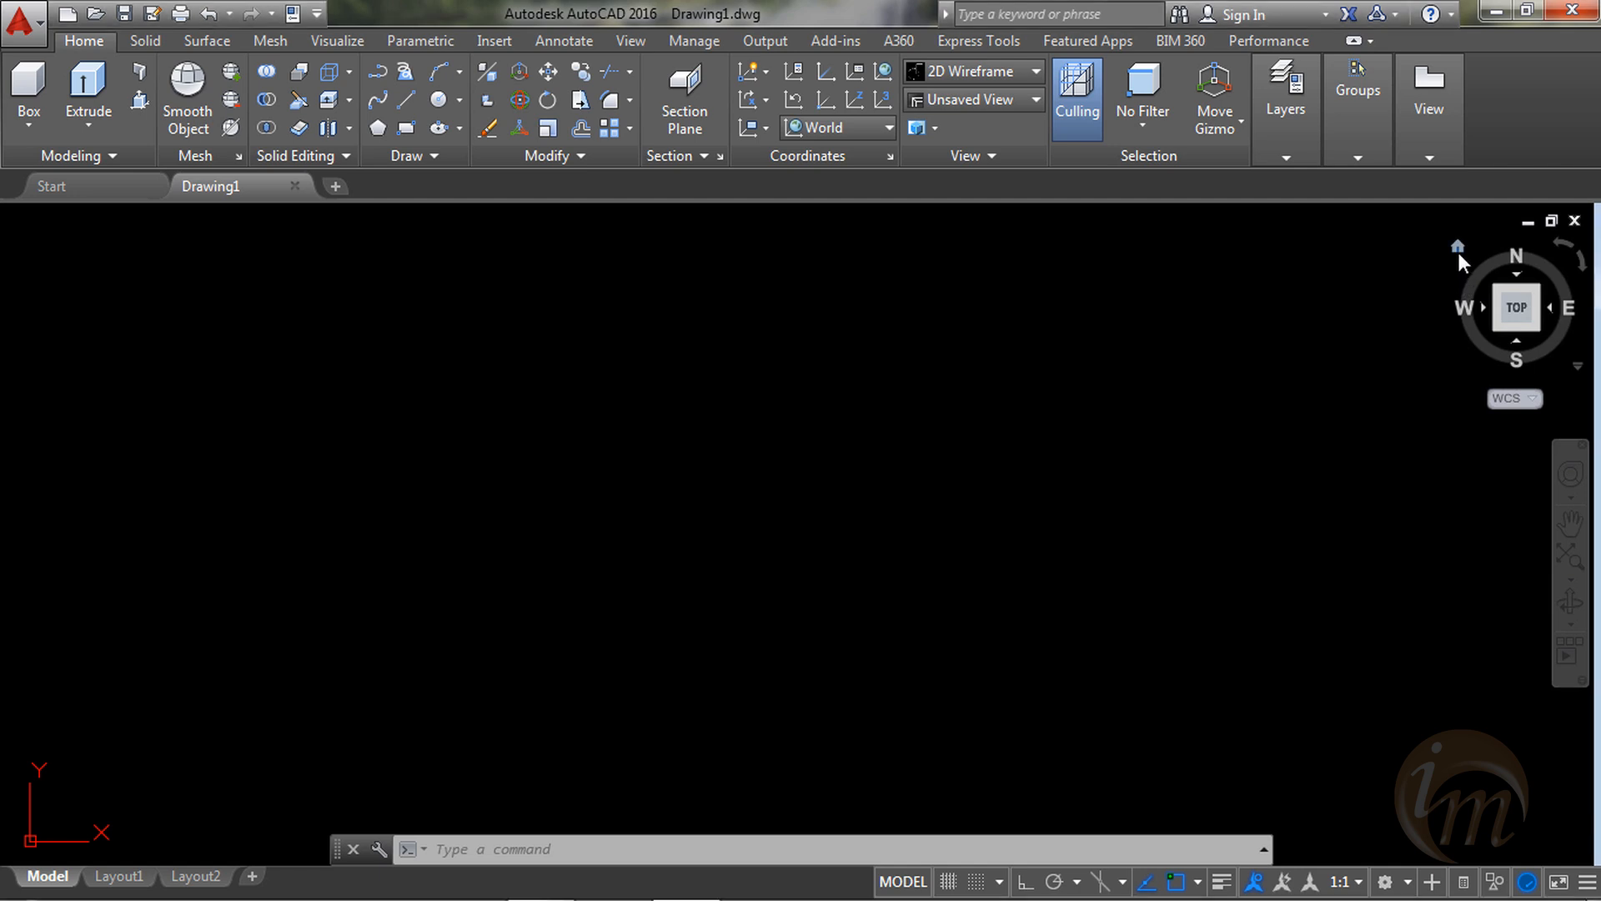
# Set Drawing1 to the home isometric view with parallel projection, and turn the grid on.
pyautogui.click(1457, 249)
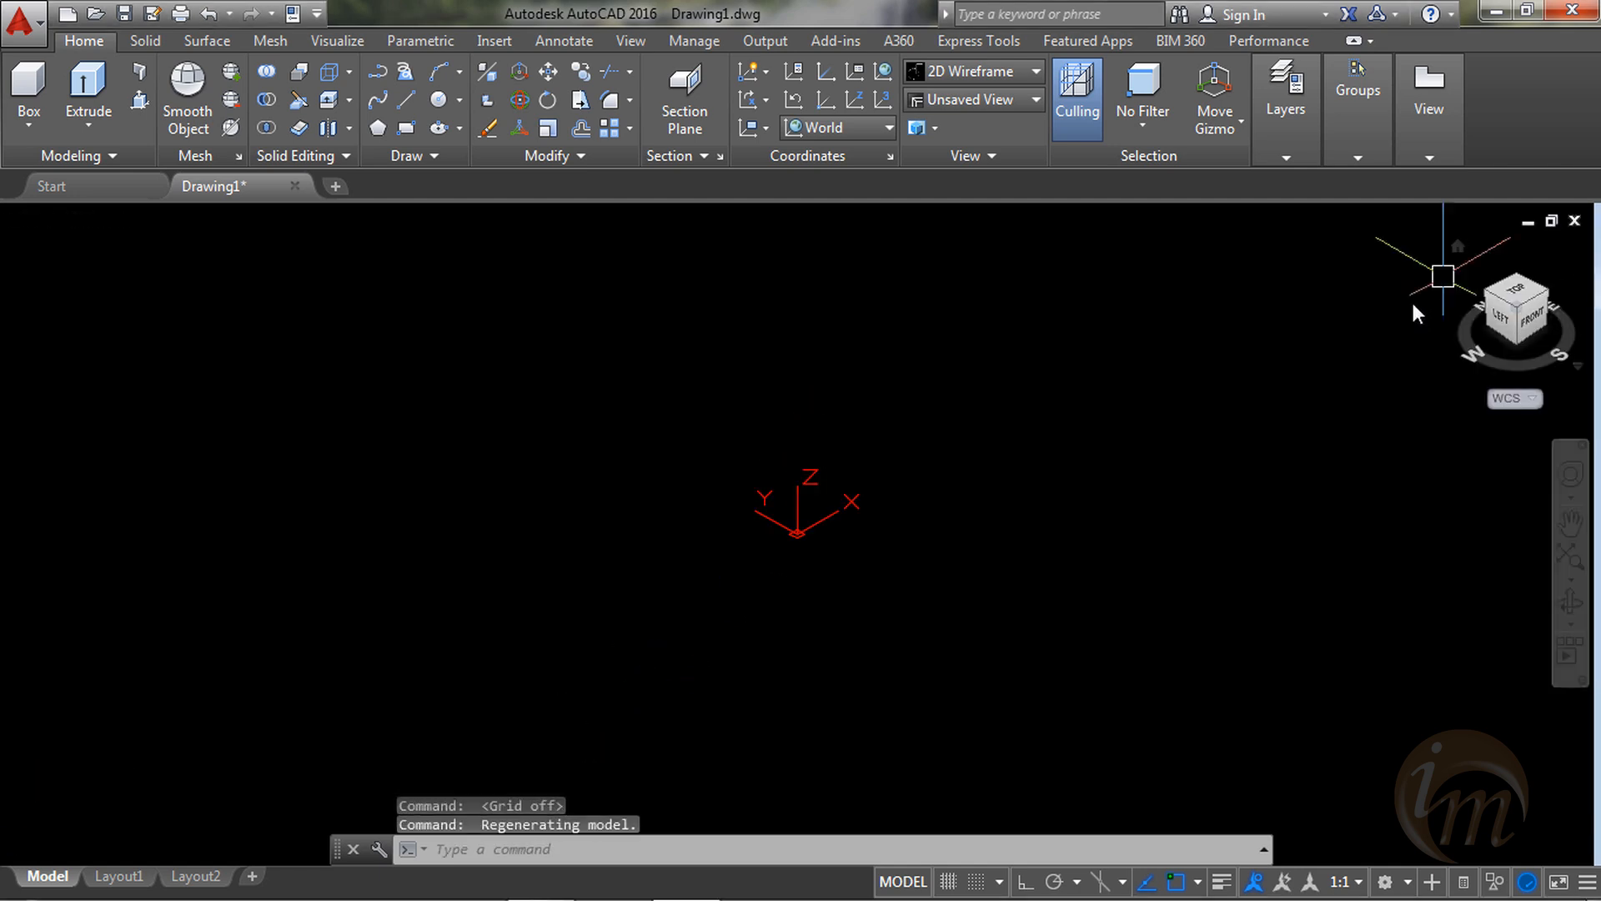
pyautogui.moveTo(1199, 424); pyautogui.dragTo(688, 659, button='middle')
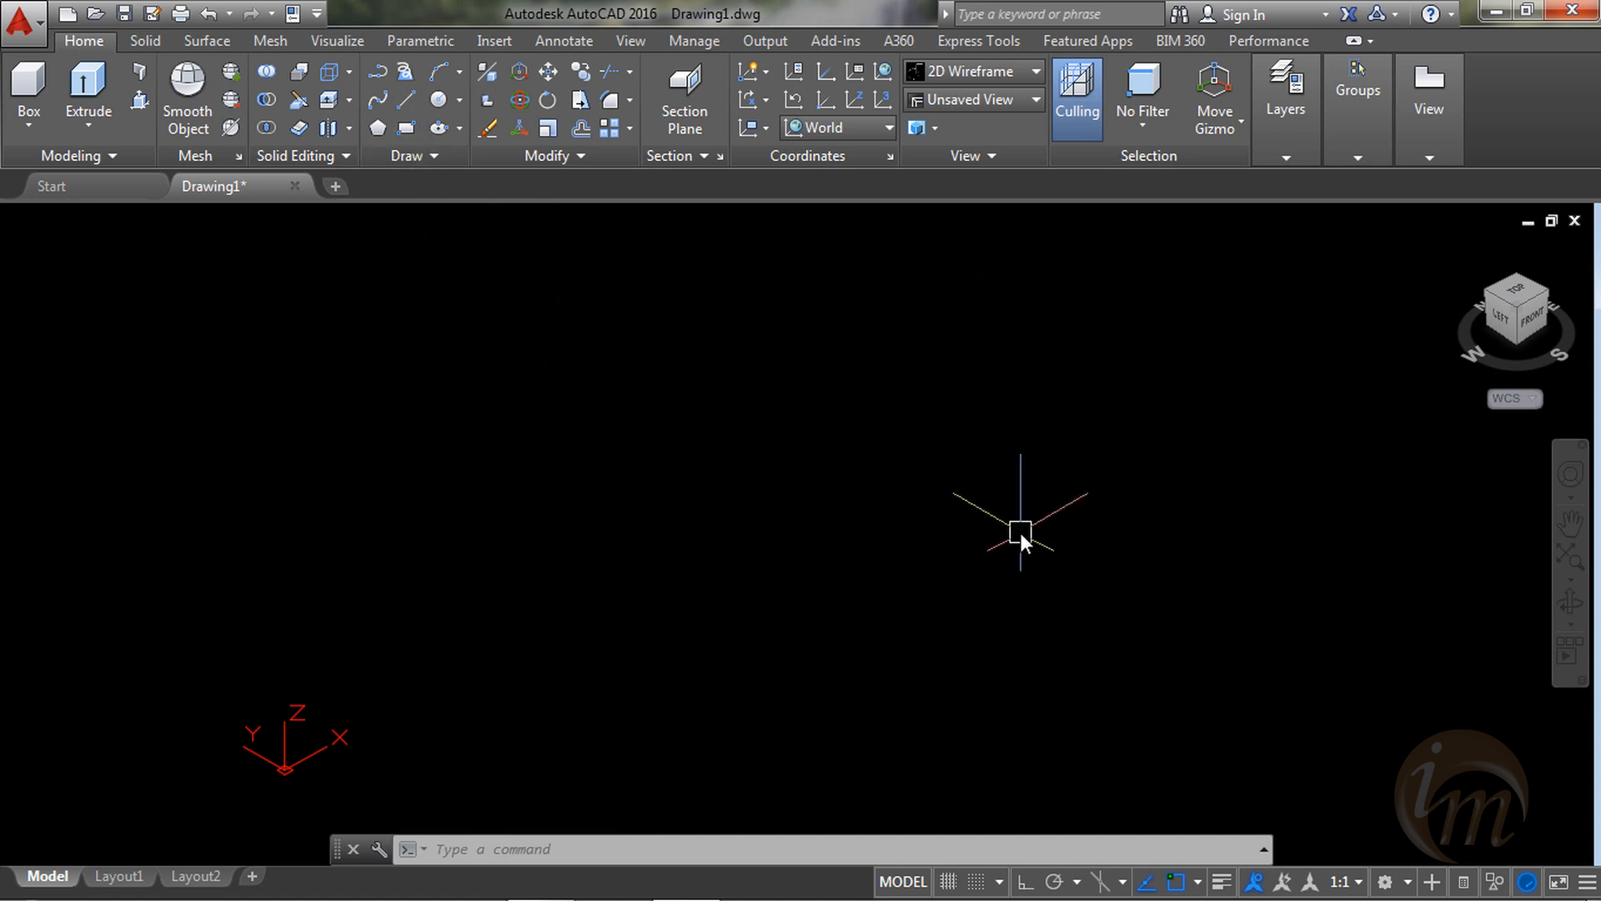
pyautogui.press('F7')
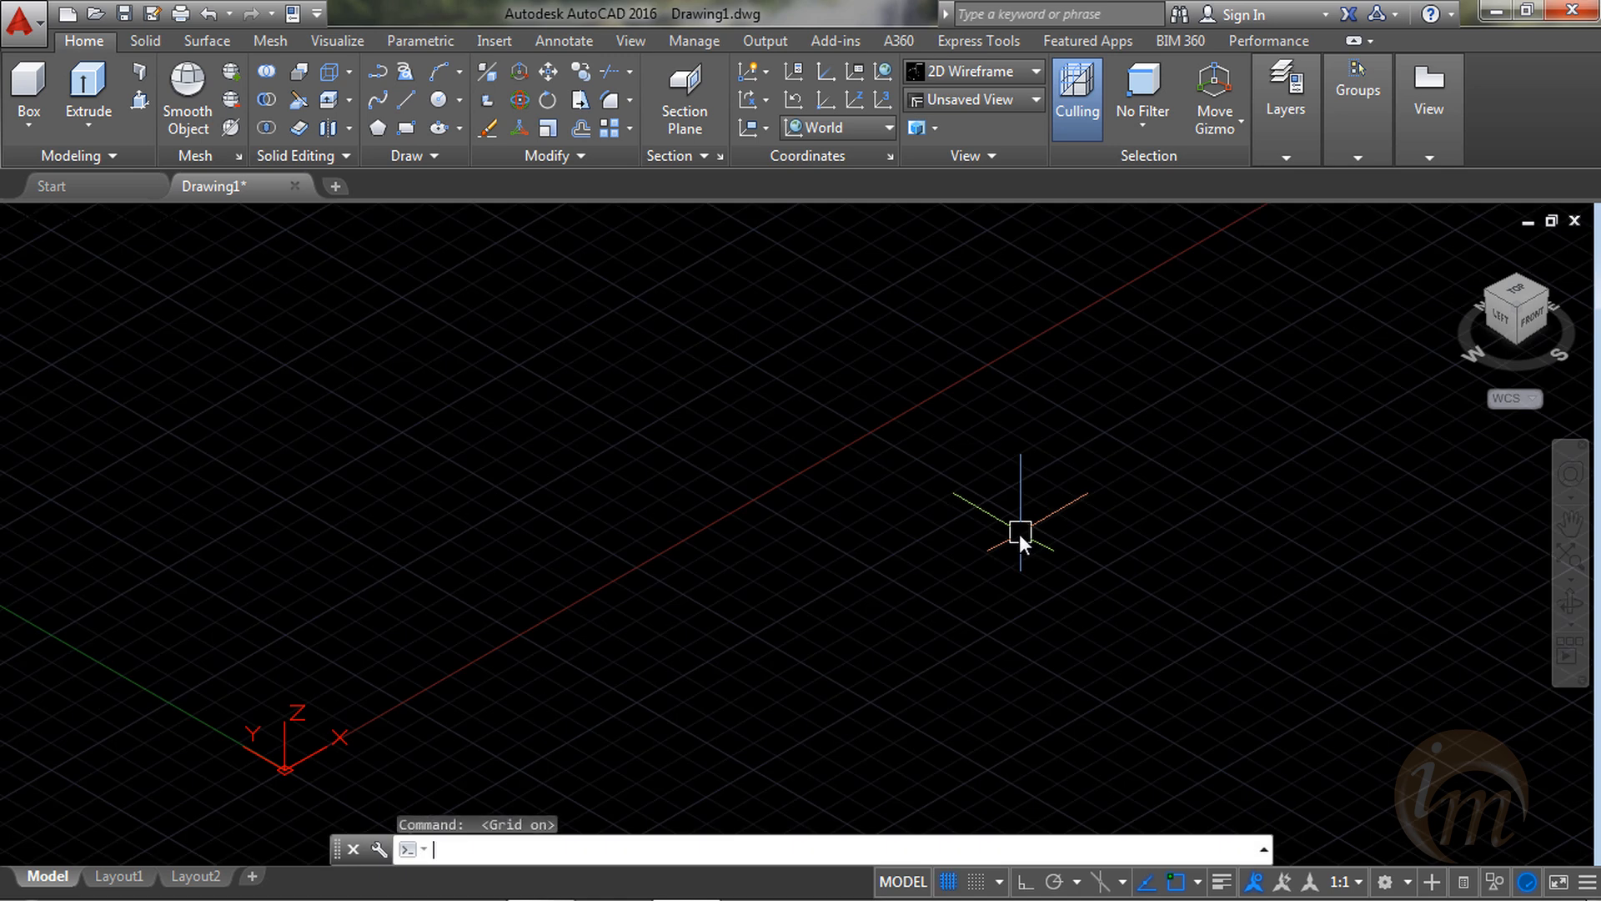
pyautogui.rightClick(1497, 325)
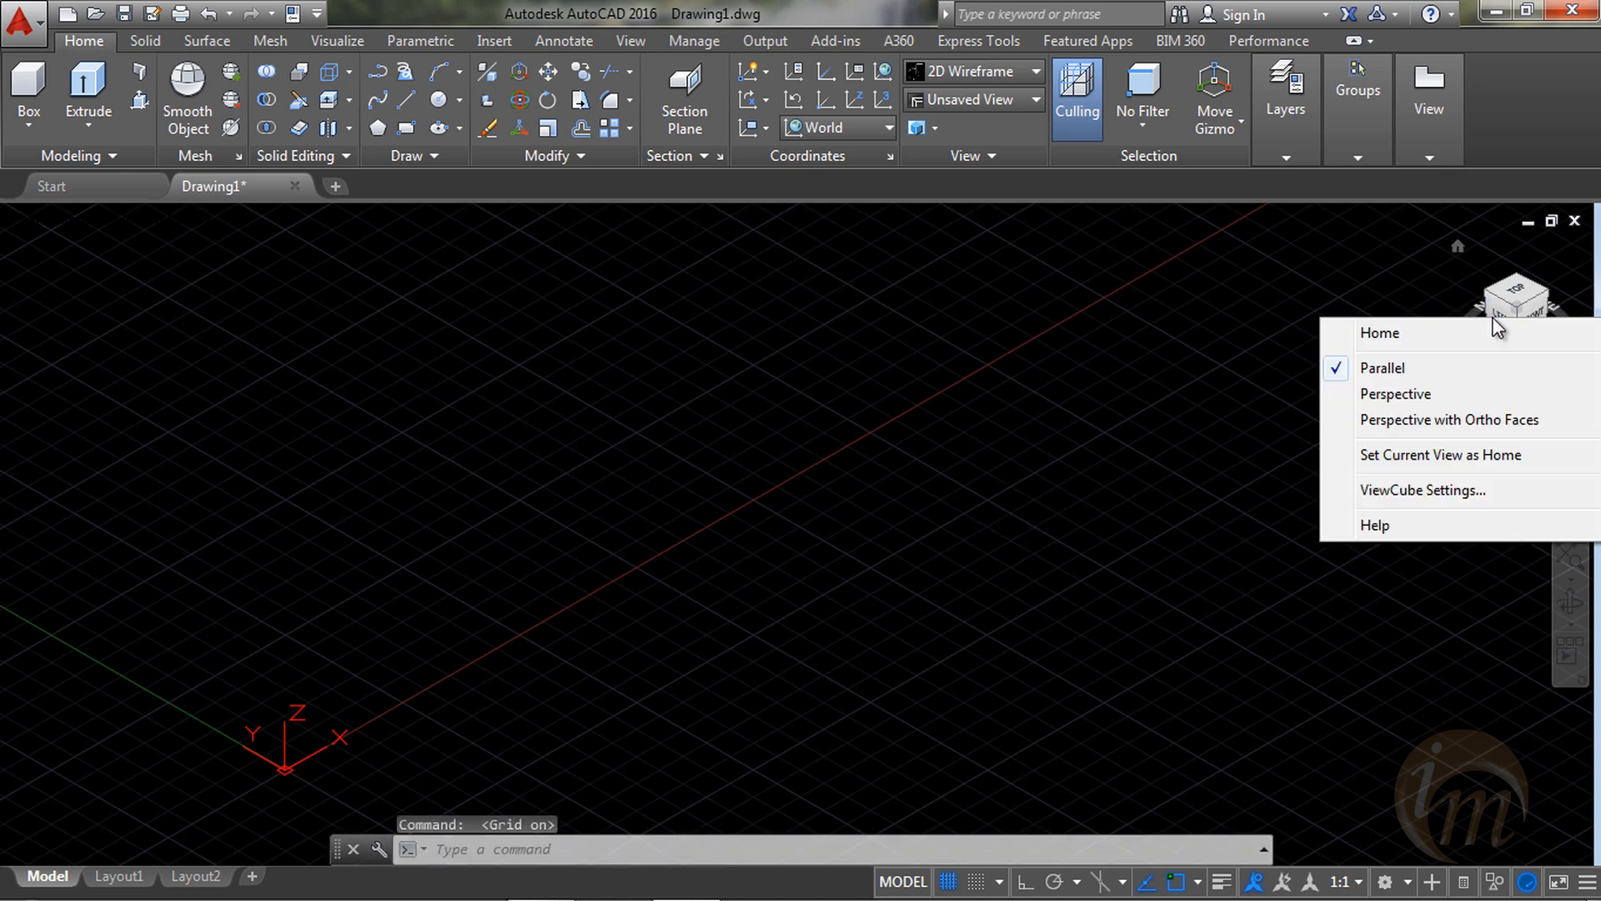
pyautogui.click(1424, 367)
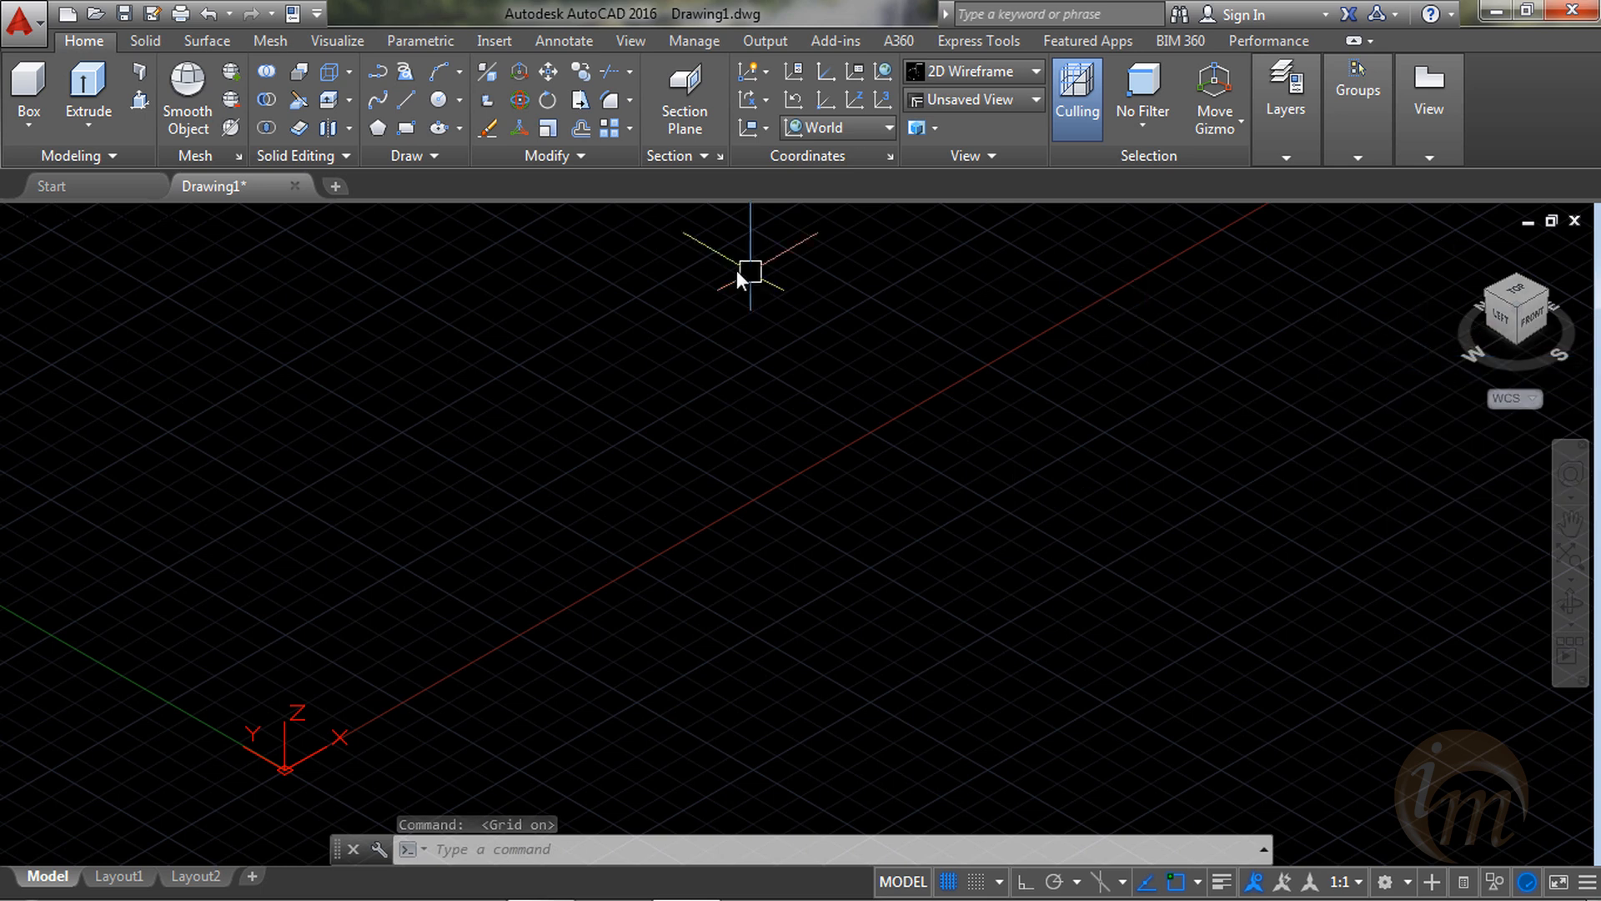
pyautogui.click(404, 100)
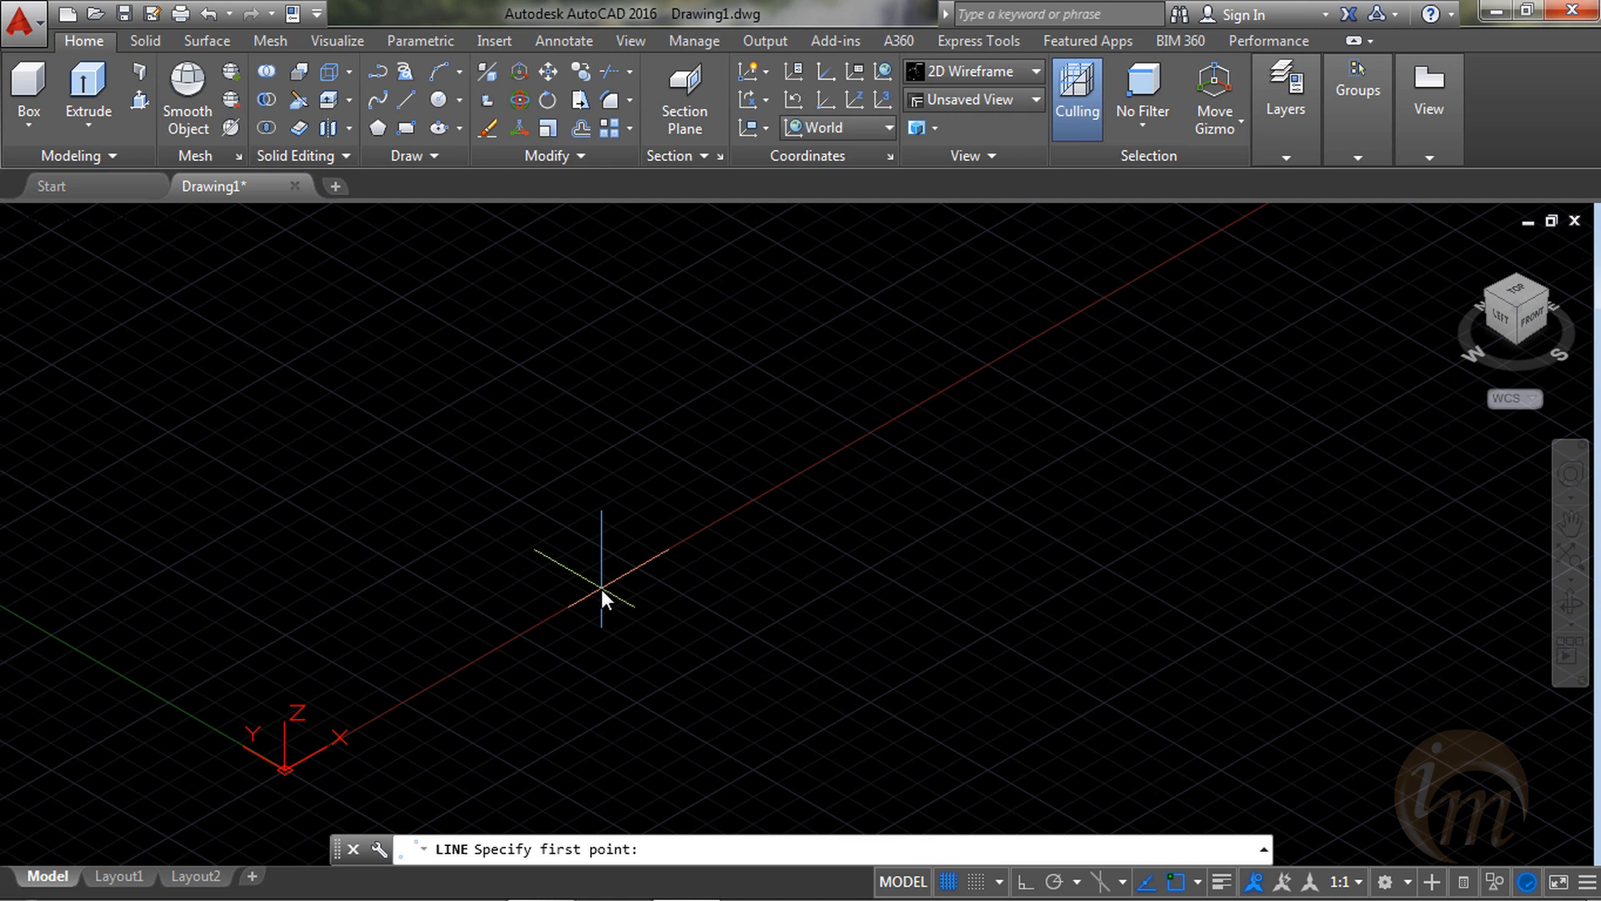
pyautogui.write('0,0')
pyautogui.press('Return')
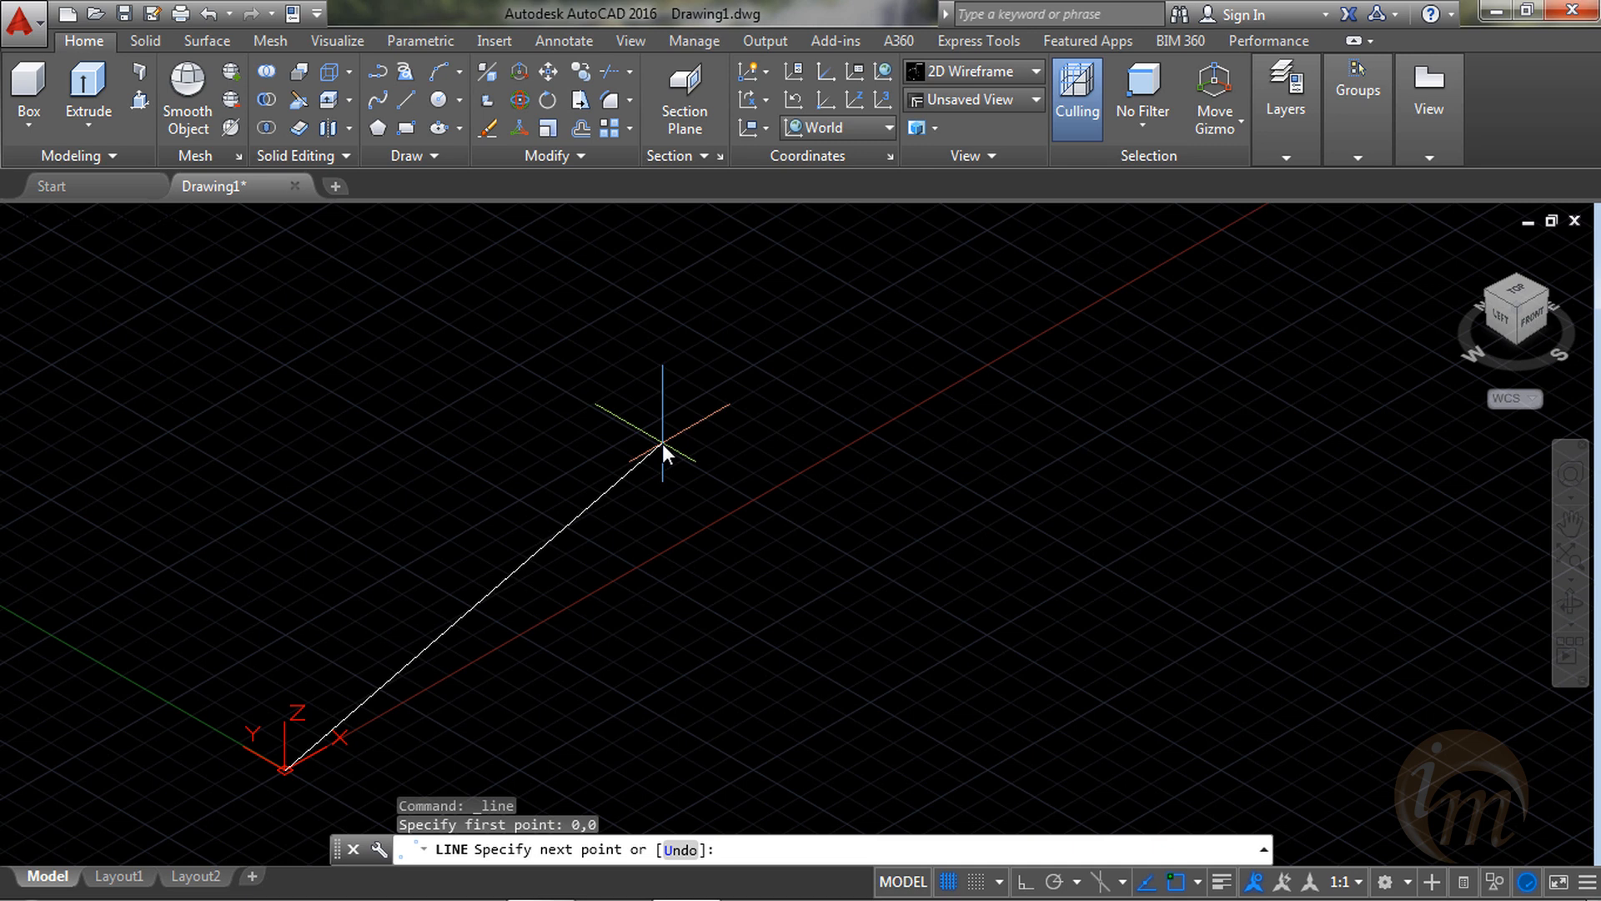
pyautogui.press('F8')
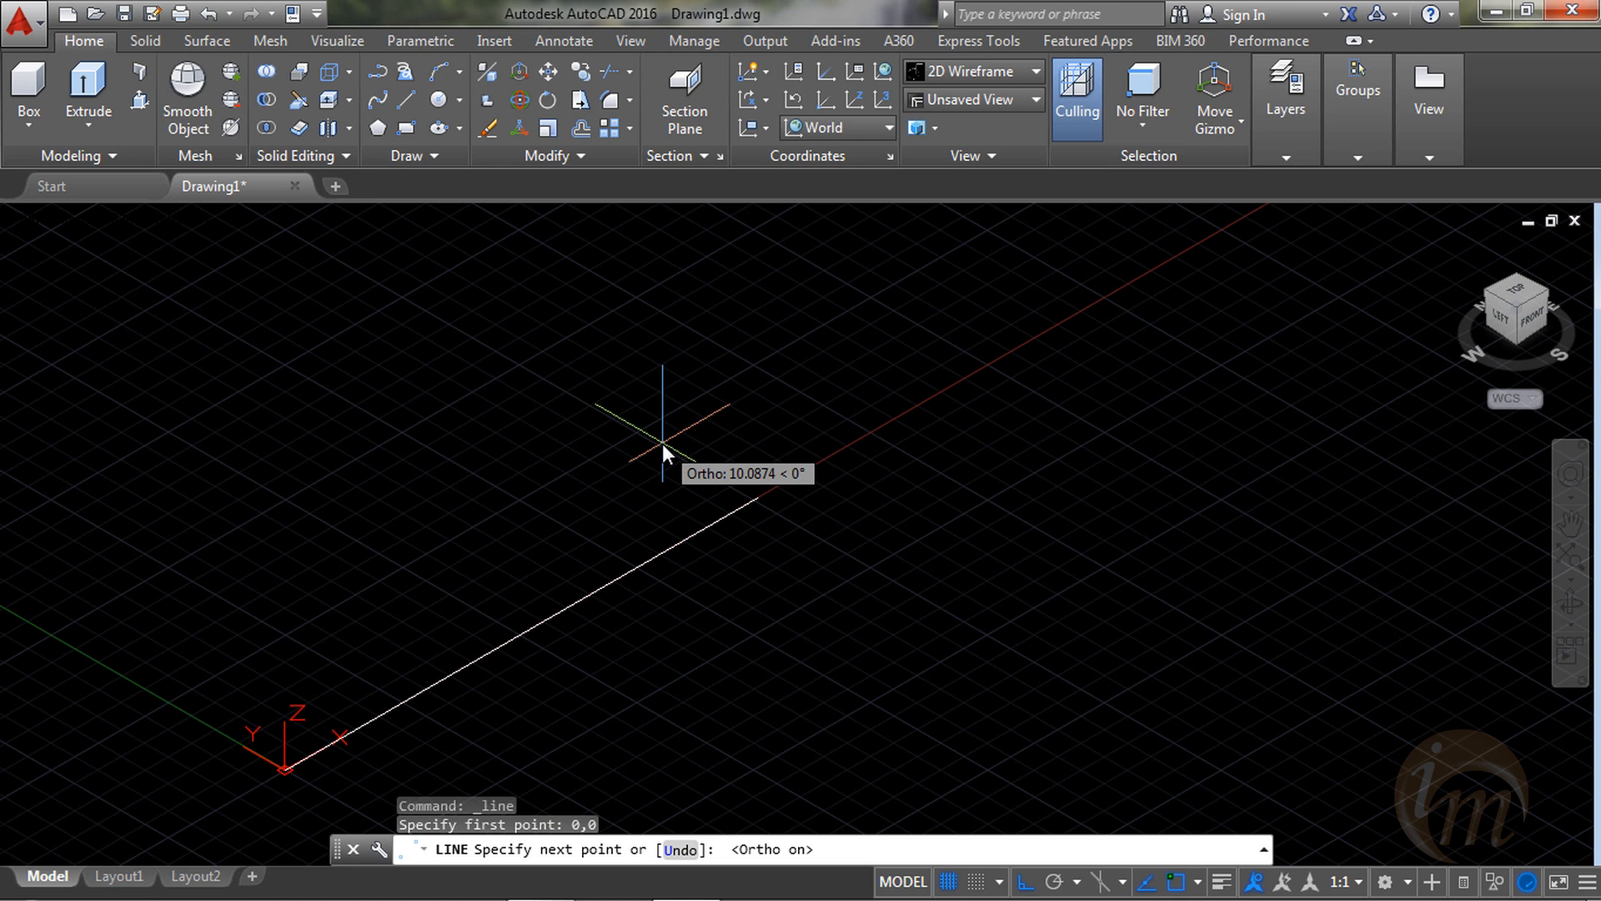
pyautogui.write('@')
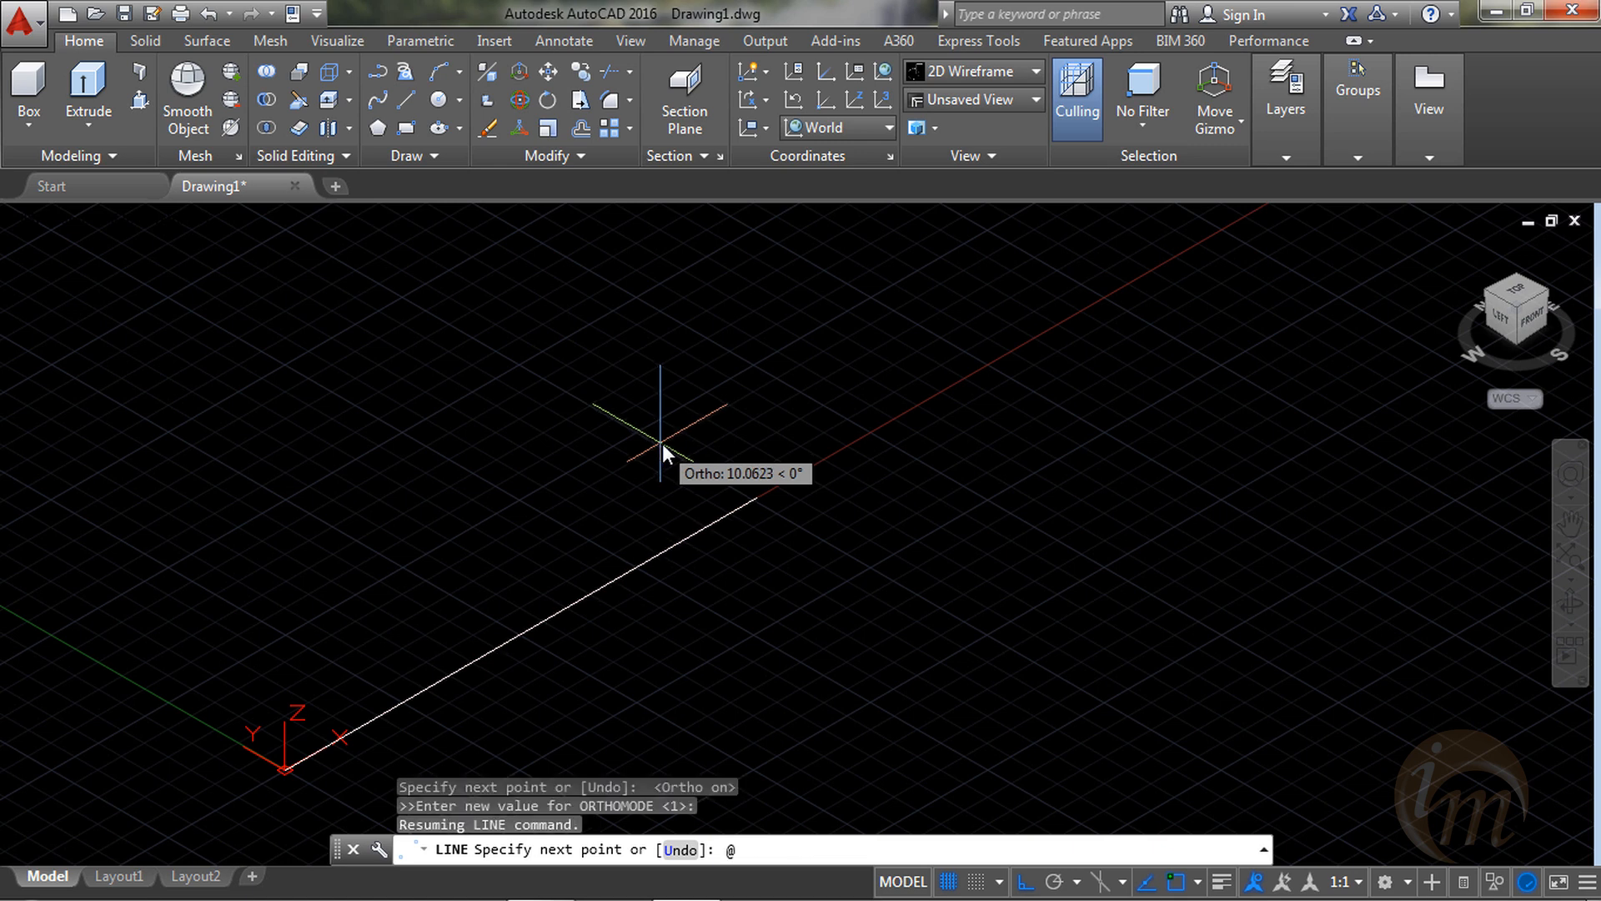
pyautogui.write('10')
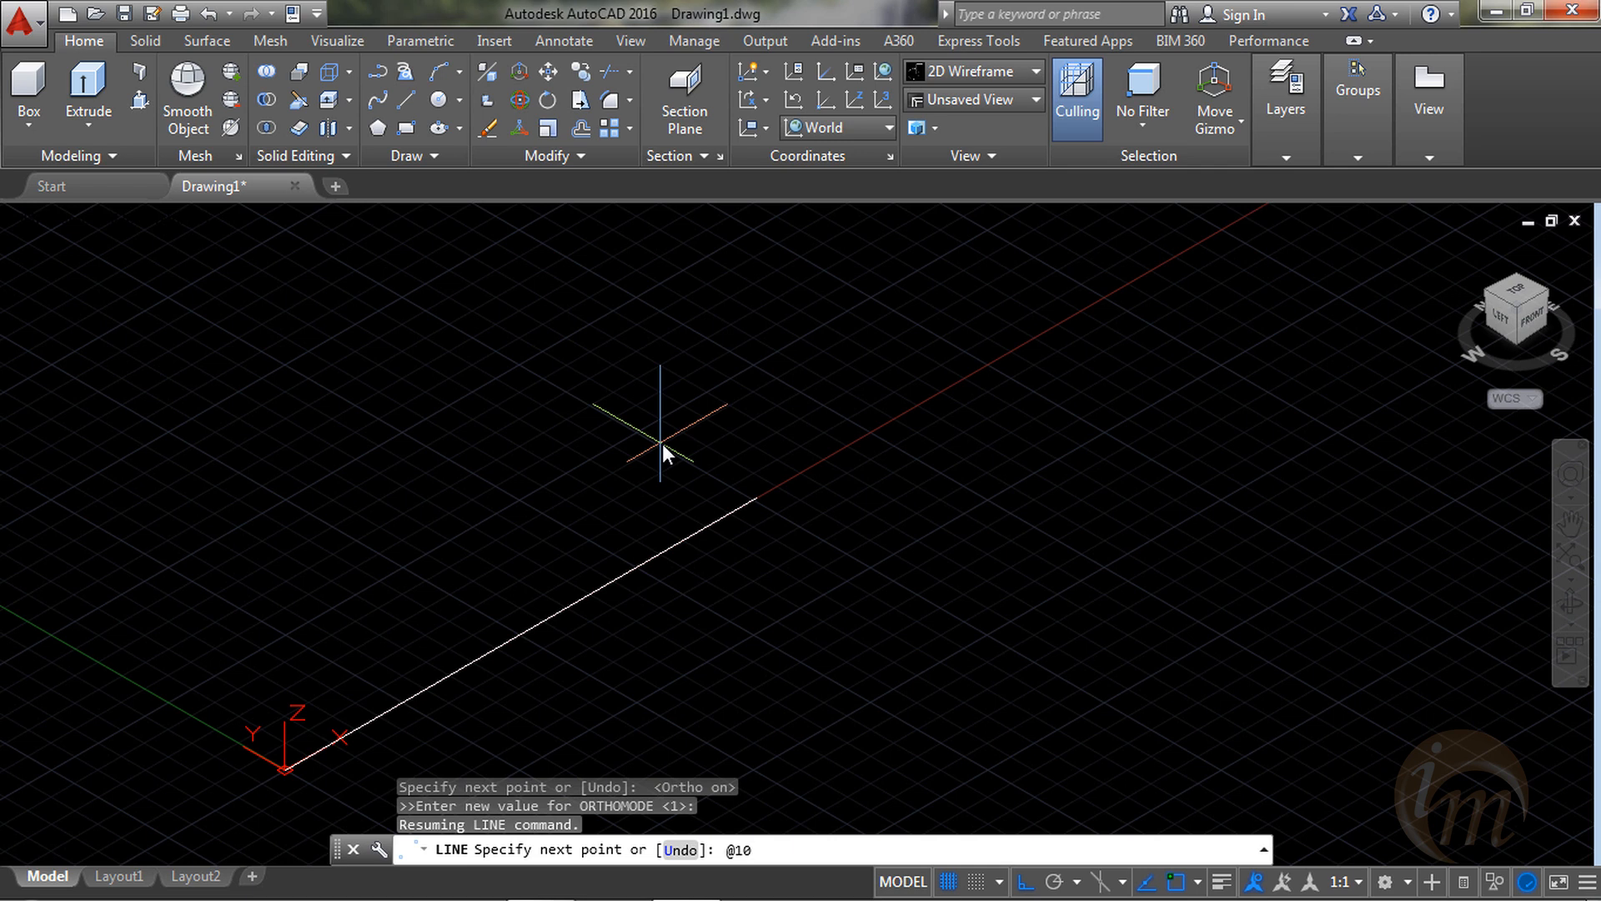
pyautogui.write('<')
pyautogui.write('0')
pyautogui.press('Return')
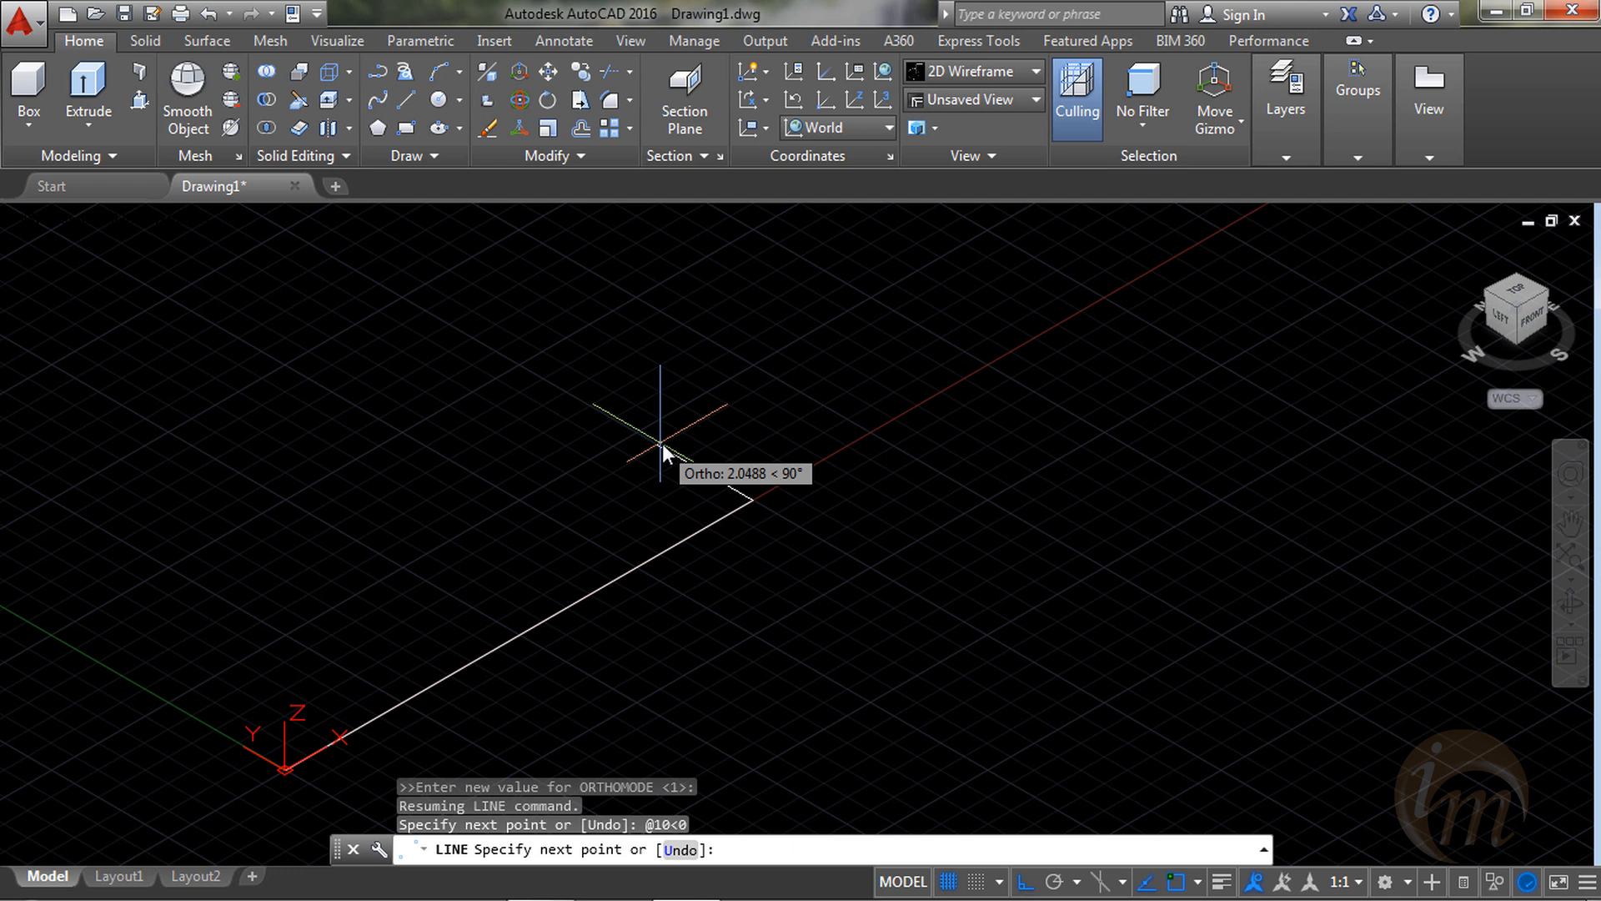
# Continue the line 5 units upward along Z using the relative cylindrical coordinate @0<0,5.
pyautogui.press('shift')
pyautogui.write('@')
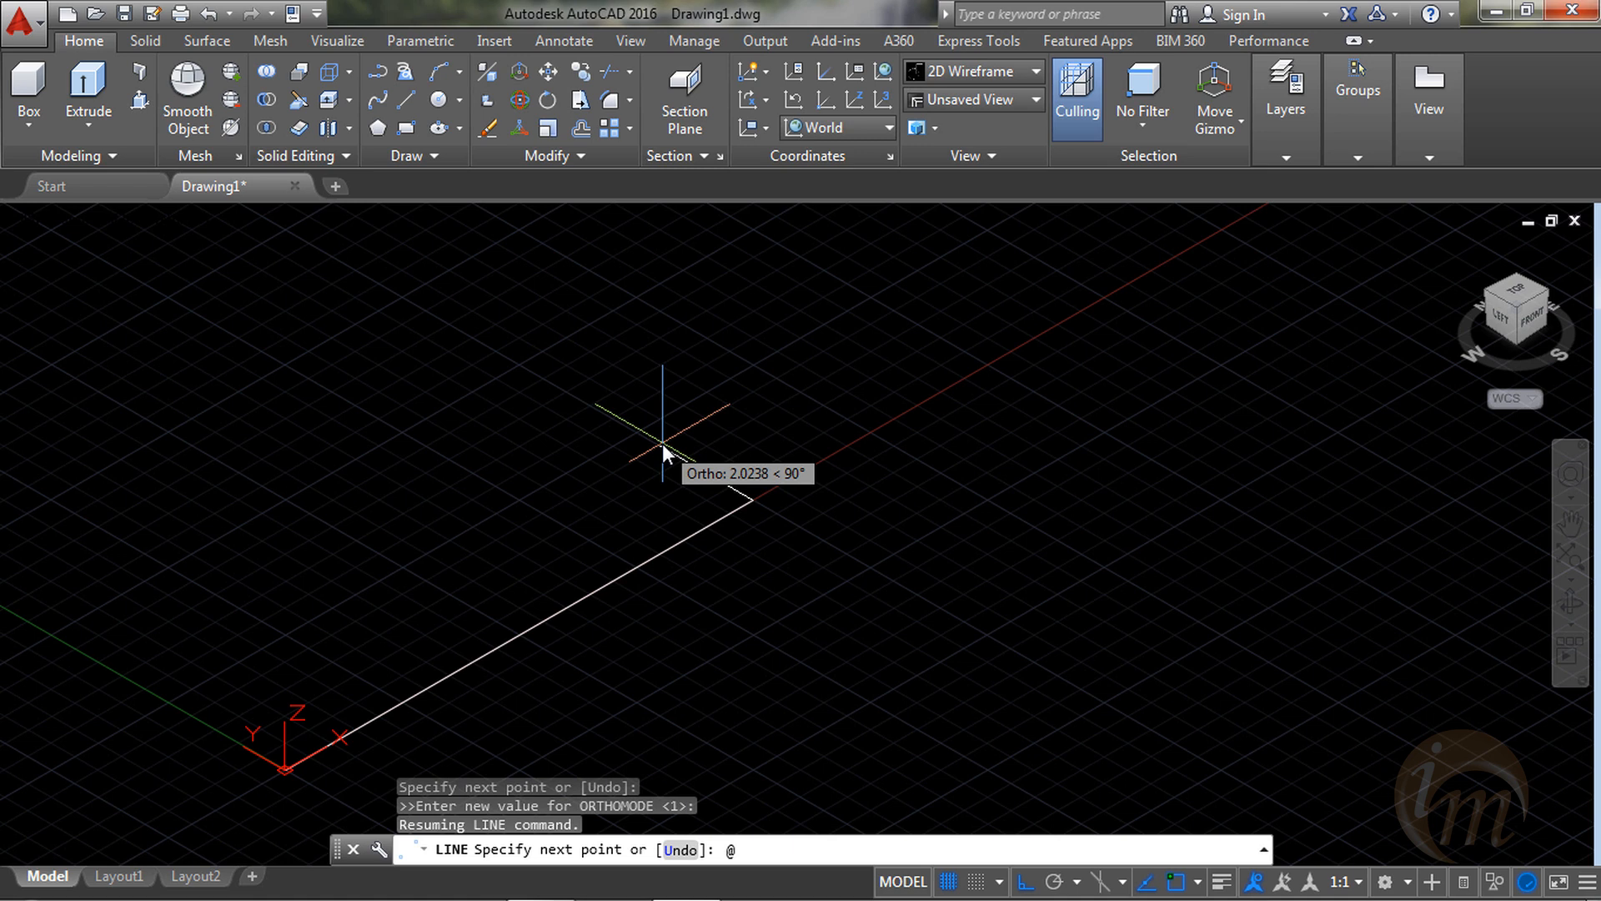
pyautogui.write('0')
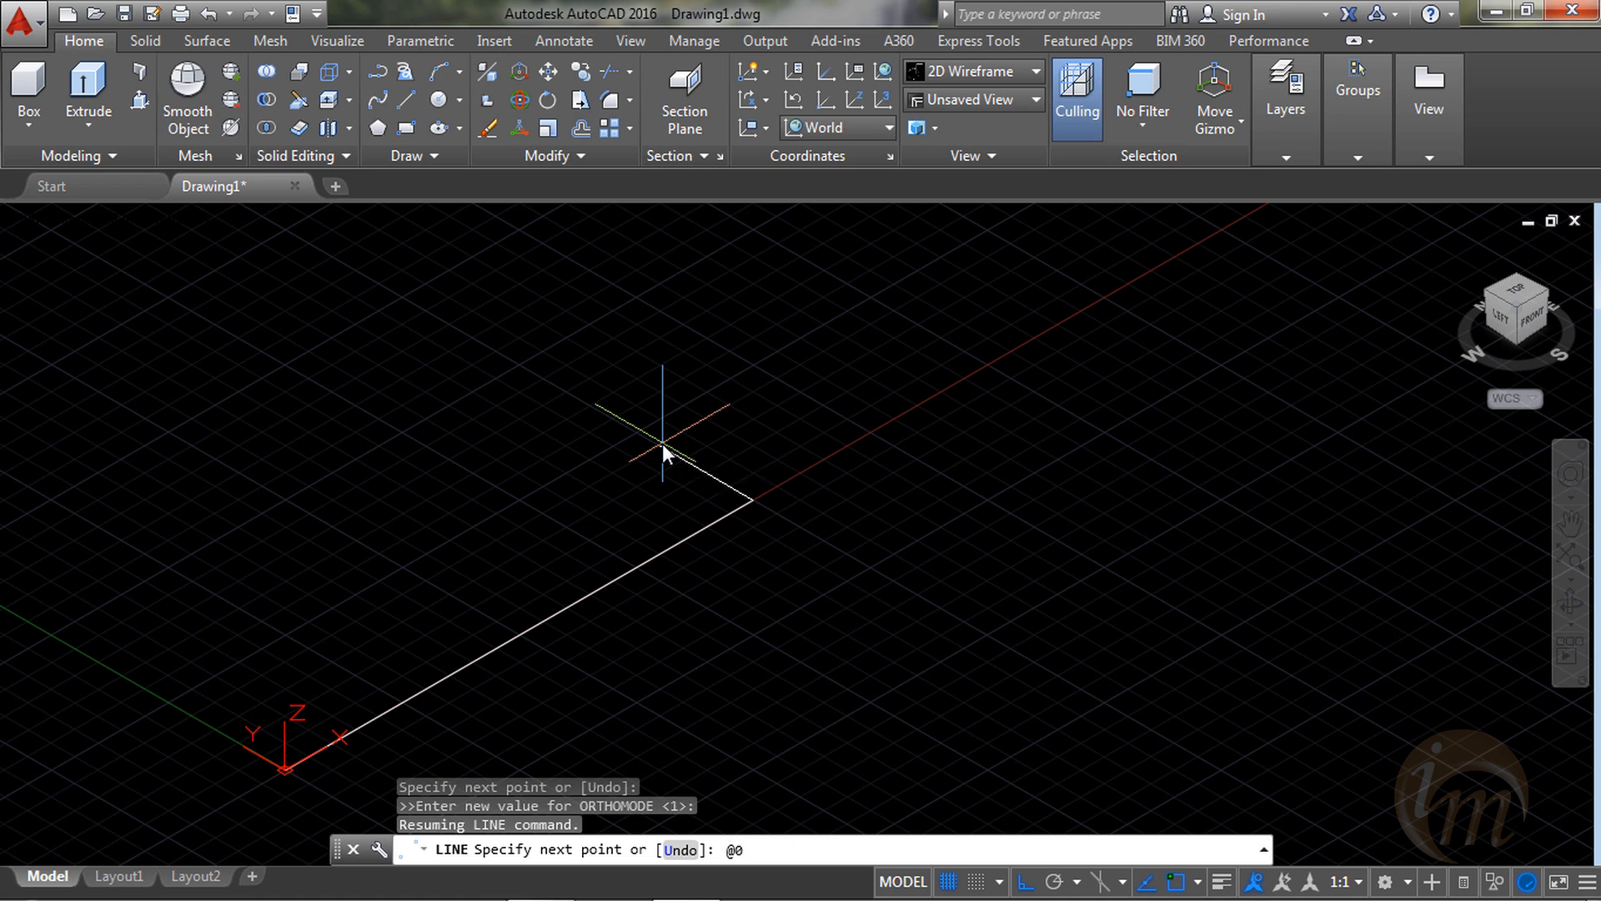
pyautogui.write('<0')
pyautogui.write(',')
pyautogui.write('5')
pyautogui.press('Return')
pyautogui.scroll(-2, 772, 552)
pyautogui.scroll(2, 773, 552)
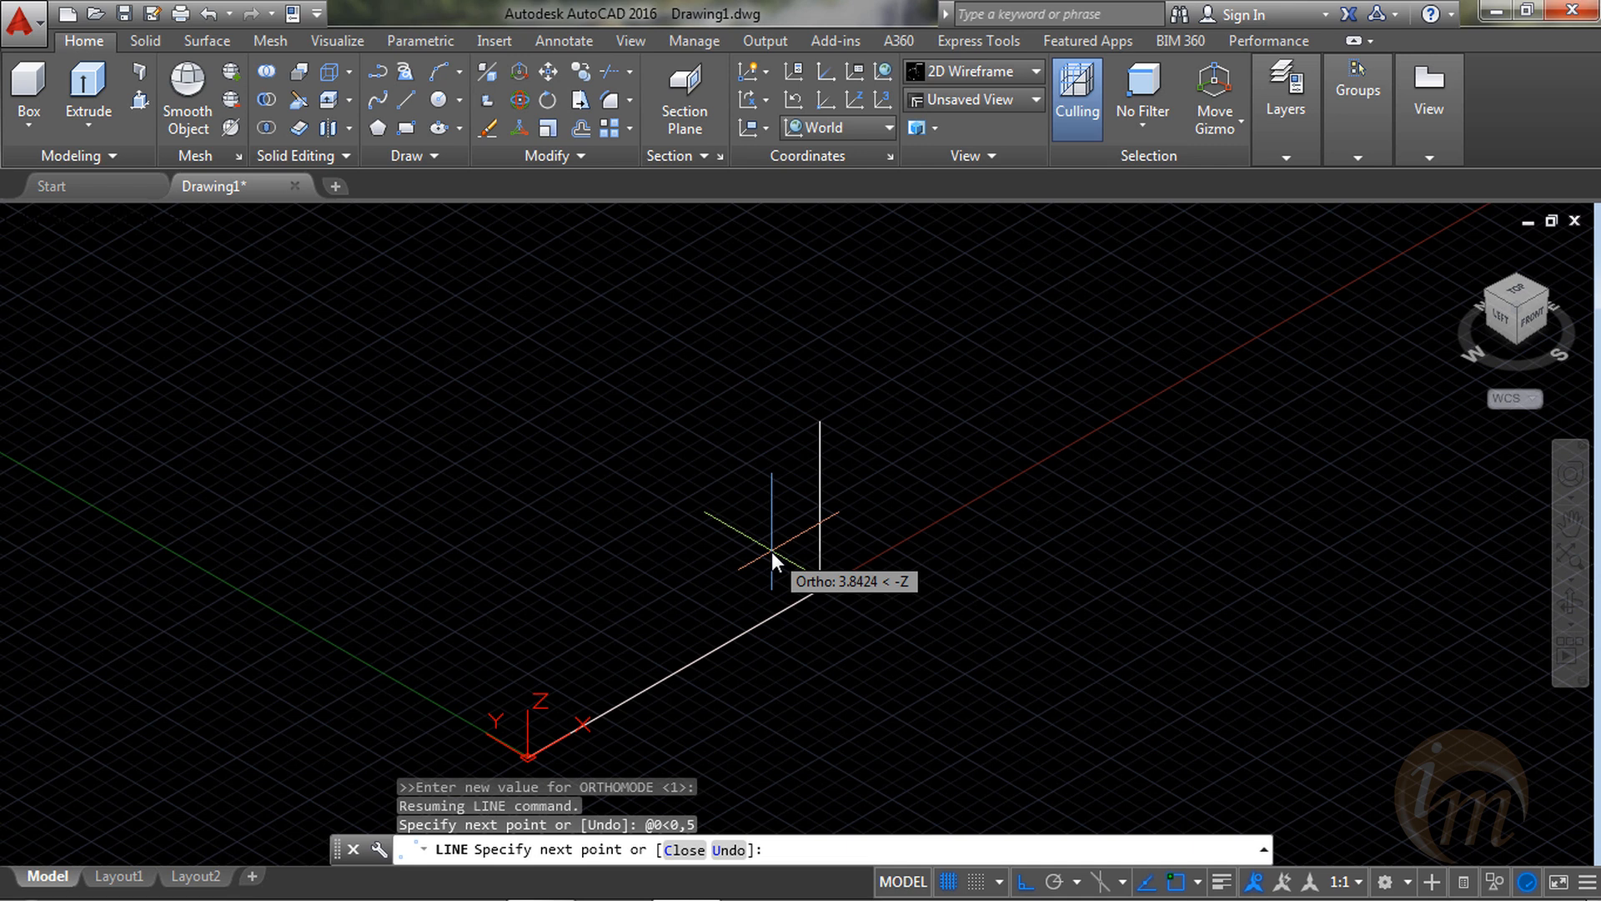
pyautogui.write('@')
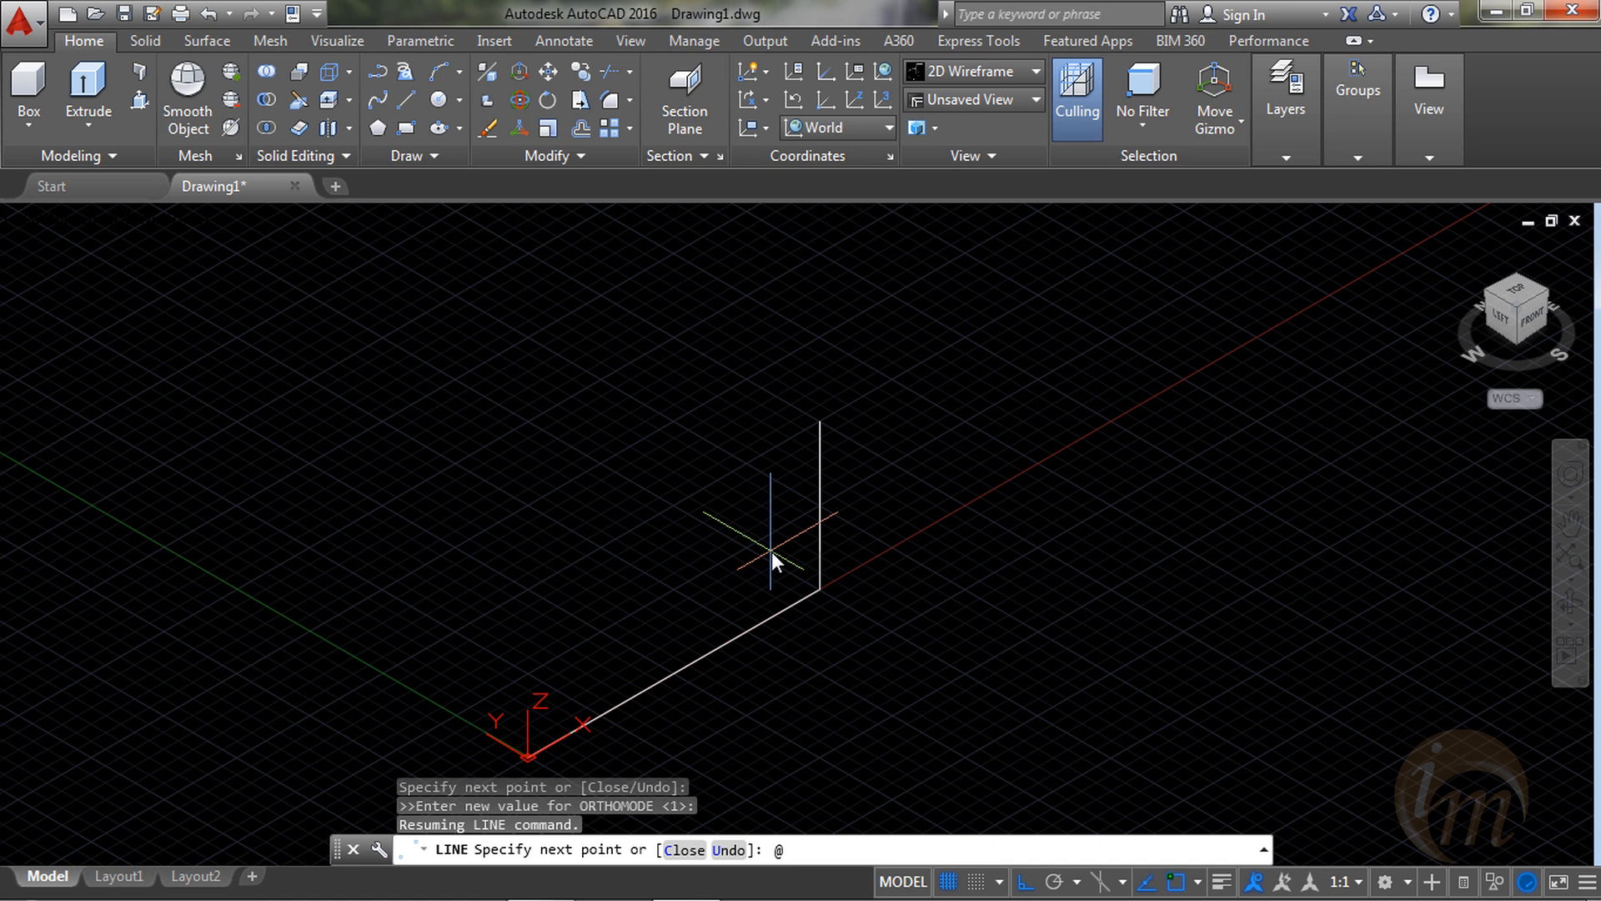
pyautogui.write('10<')
pyautogui.write('180')
pyautogui.press('Return')
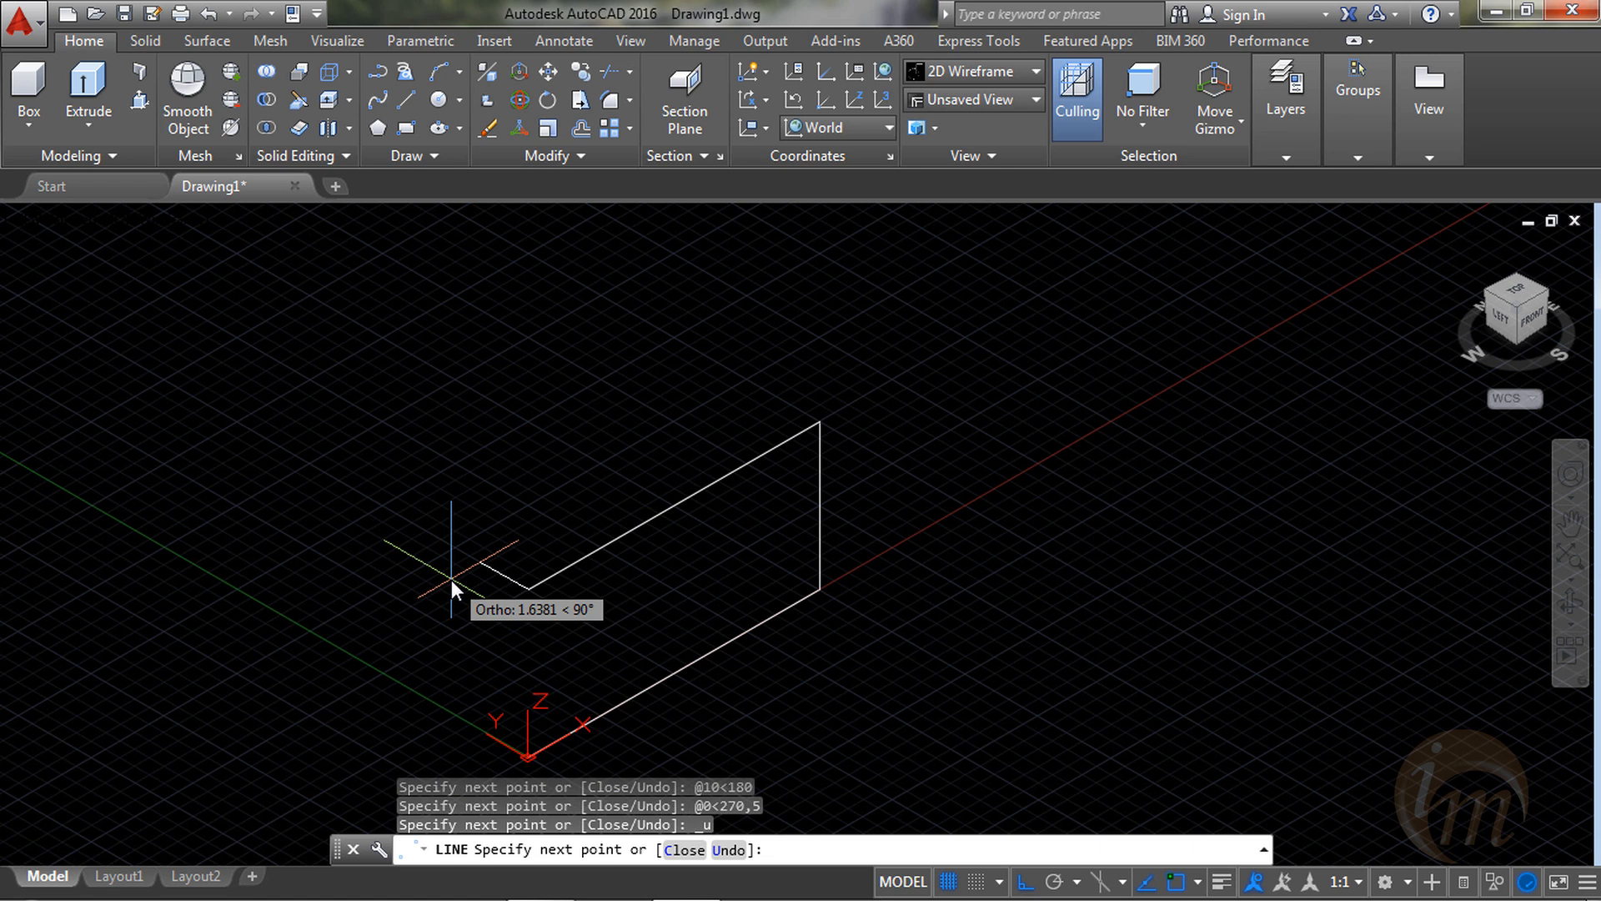
# Turn Ortho off, and continue the line 5 units down to the origin using @0<0,-5.
pyautogui.press('F8')
pyautogui.write('@')
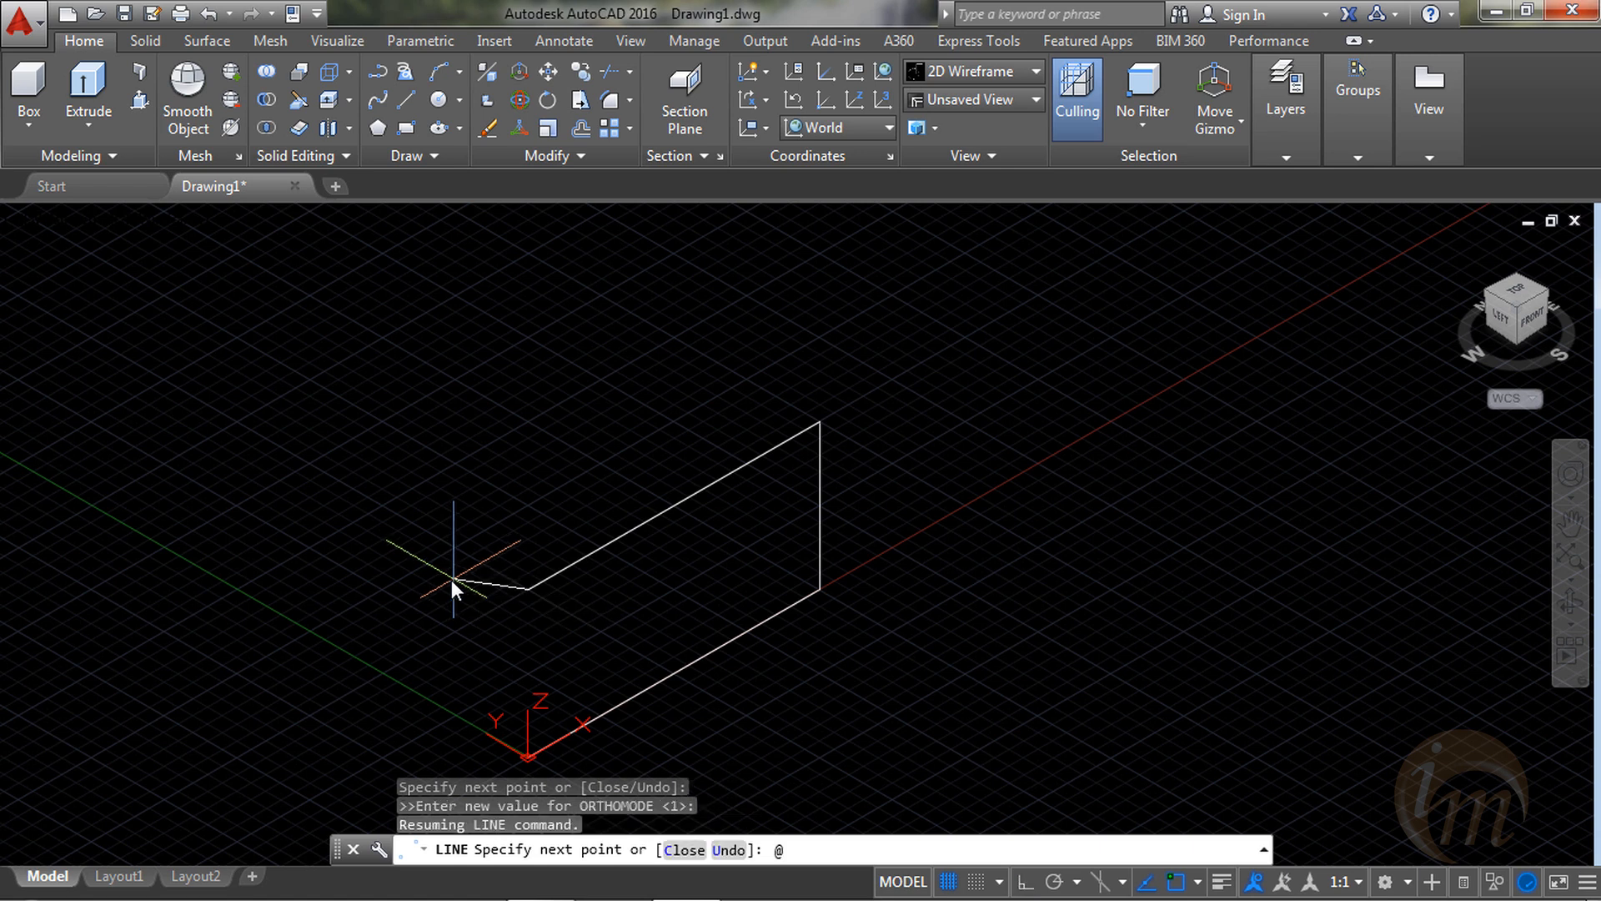
pyautogui.write('0,')
pyautogui.press('BackSpace')
pyautogui.write('<0,')
pyautogui.write('-5')
pyautogui.press('Return')
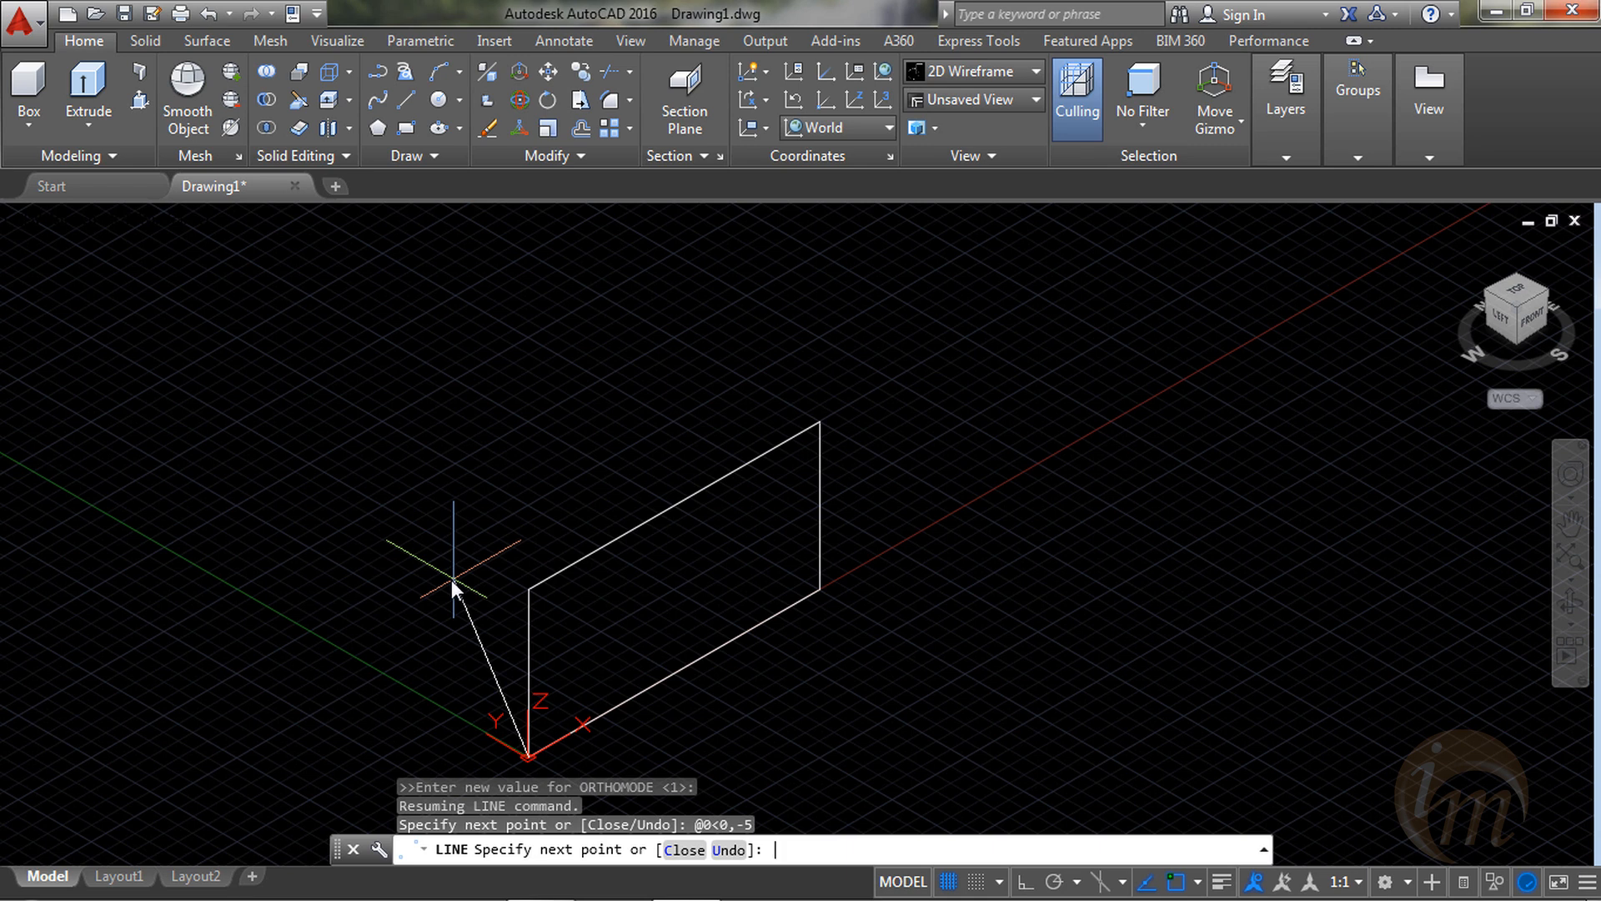
# Continue from the origin with a 5-unit edge along Y (@5<90) and a 5-unit vertical edge upward (@0<0,5).
pyautogui.write('@5<90')
pyautogui.press('Return')
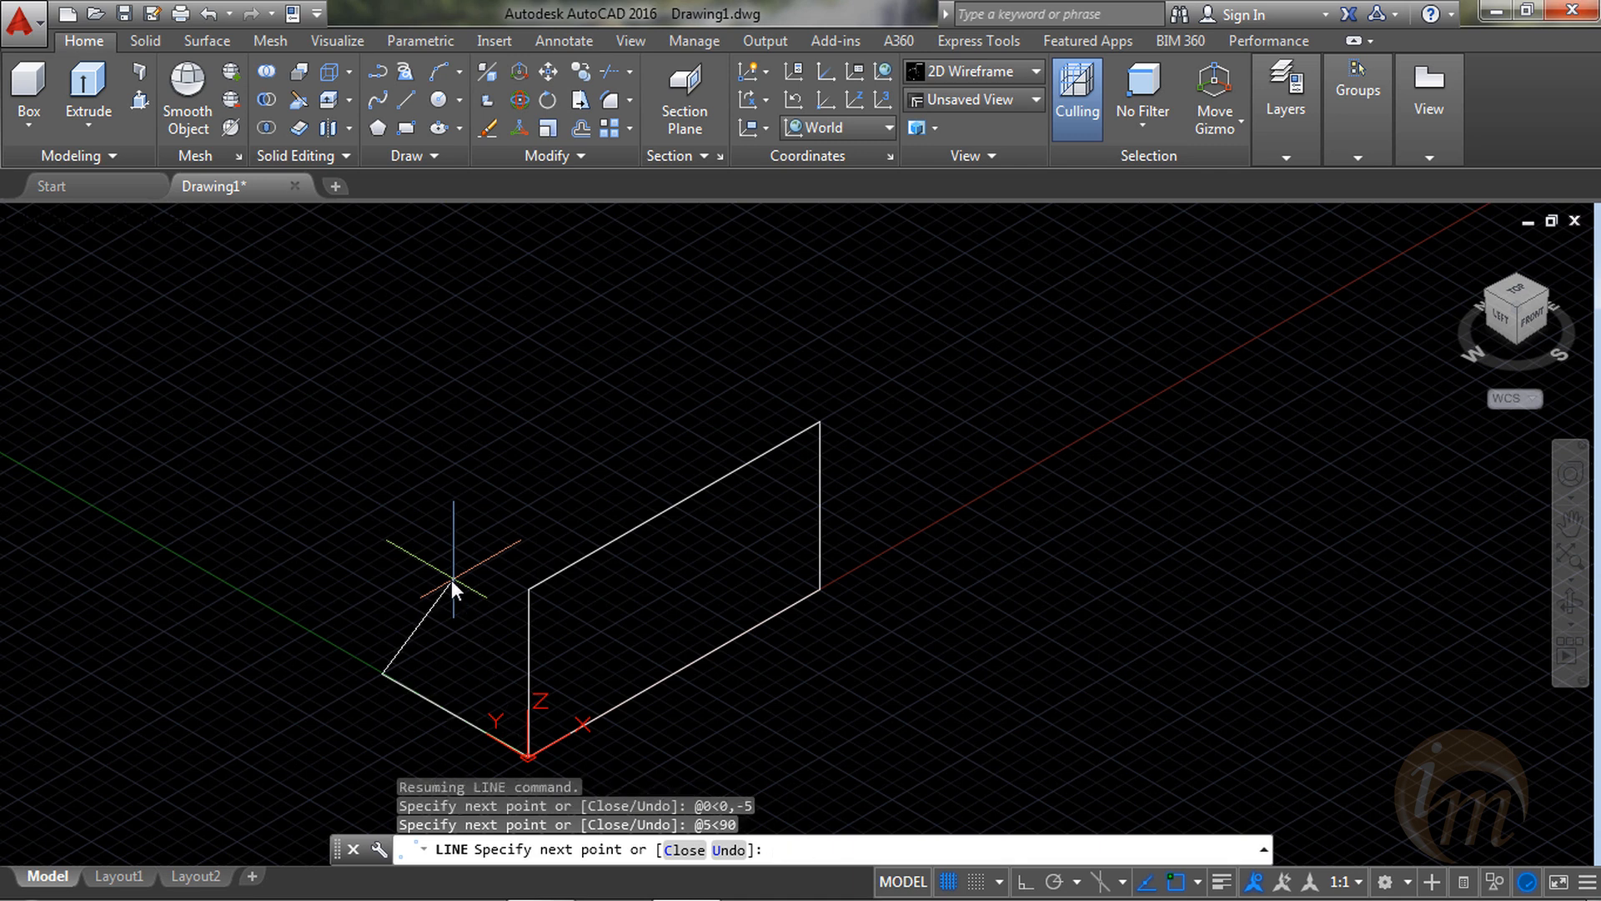
pyautogui.write('@')
pyautogui.write('0<0,5')
pyautogui.press('Return')
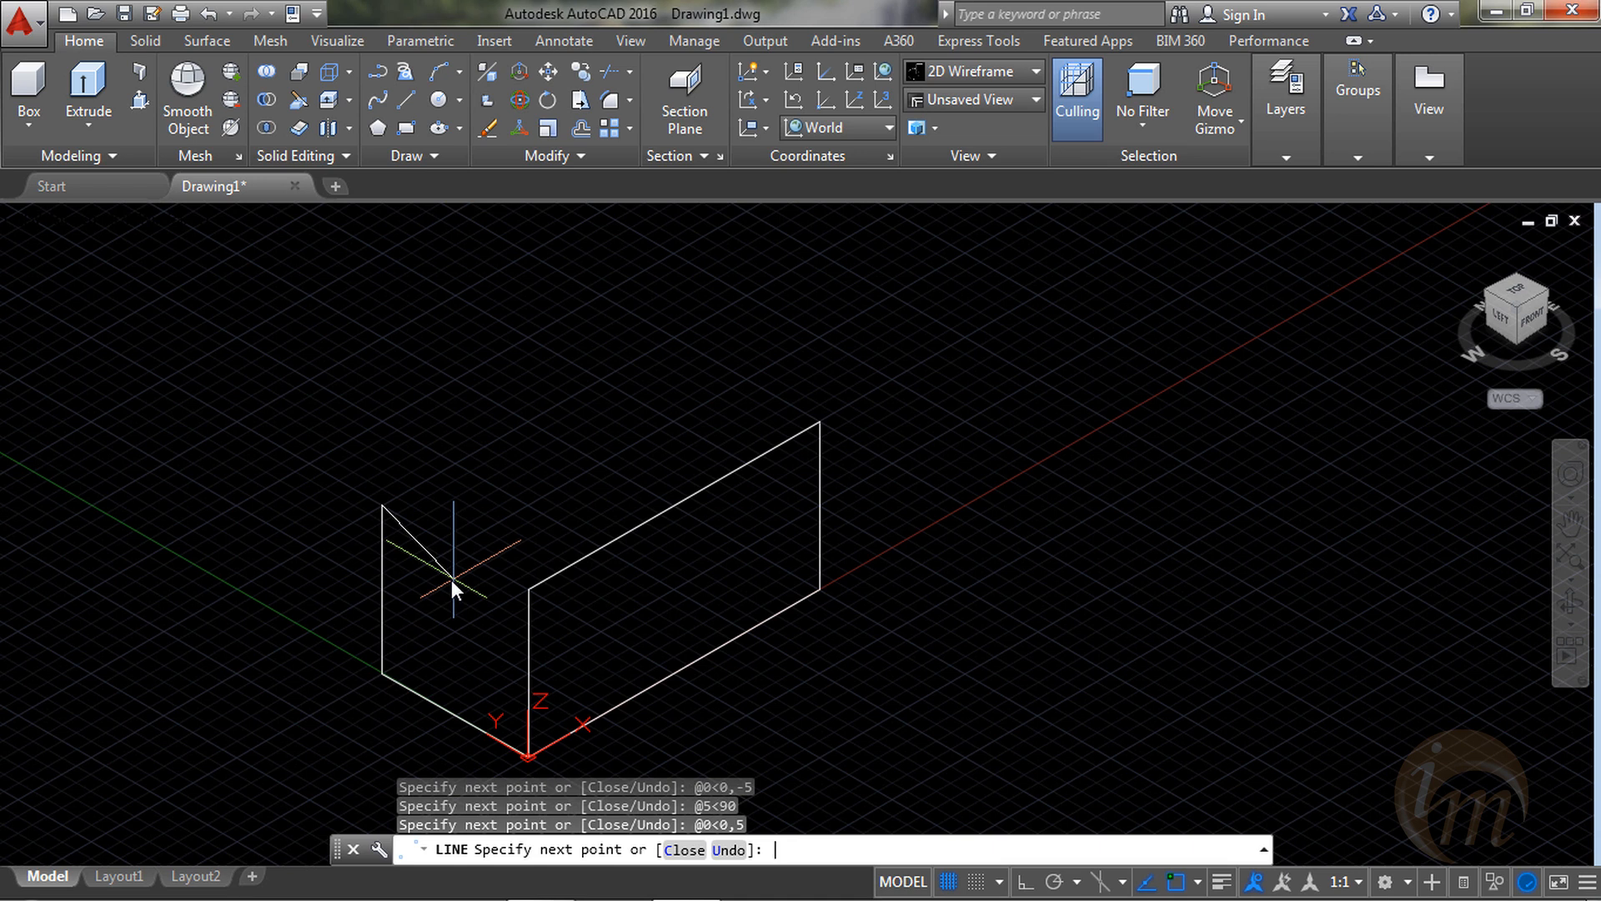
pyautogui.write('@10<0')
pyautogui.press('Return')
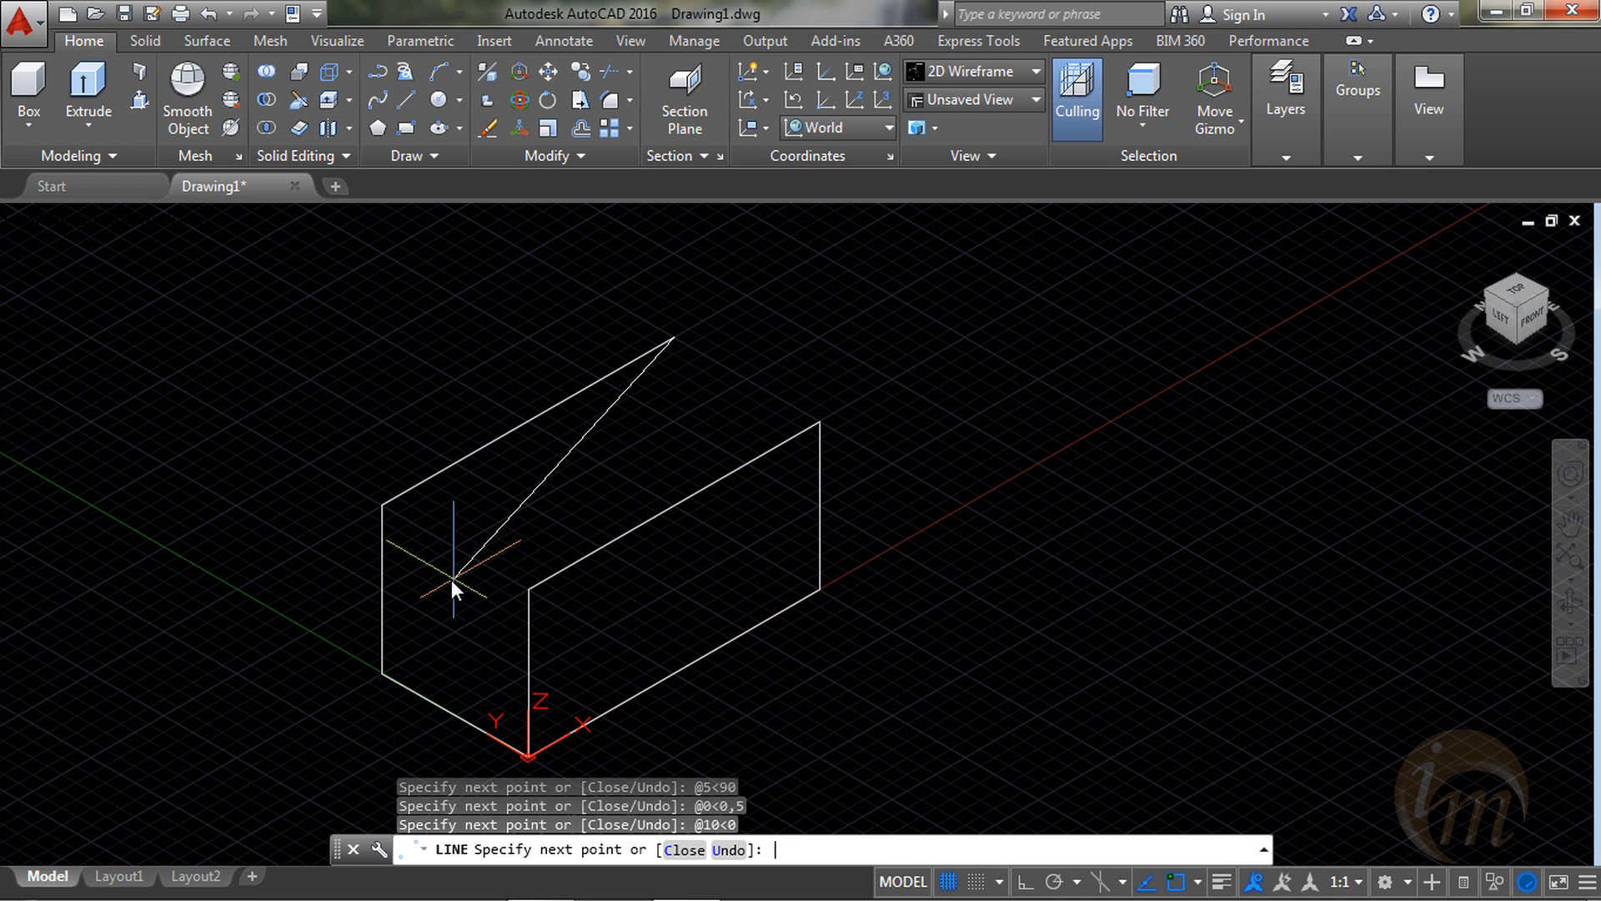
pyautogui.write('@5<270')
pyautogui.press('Return')
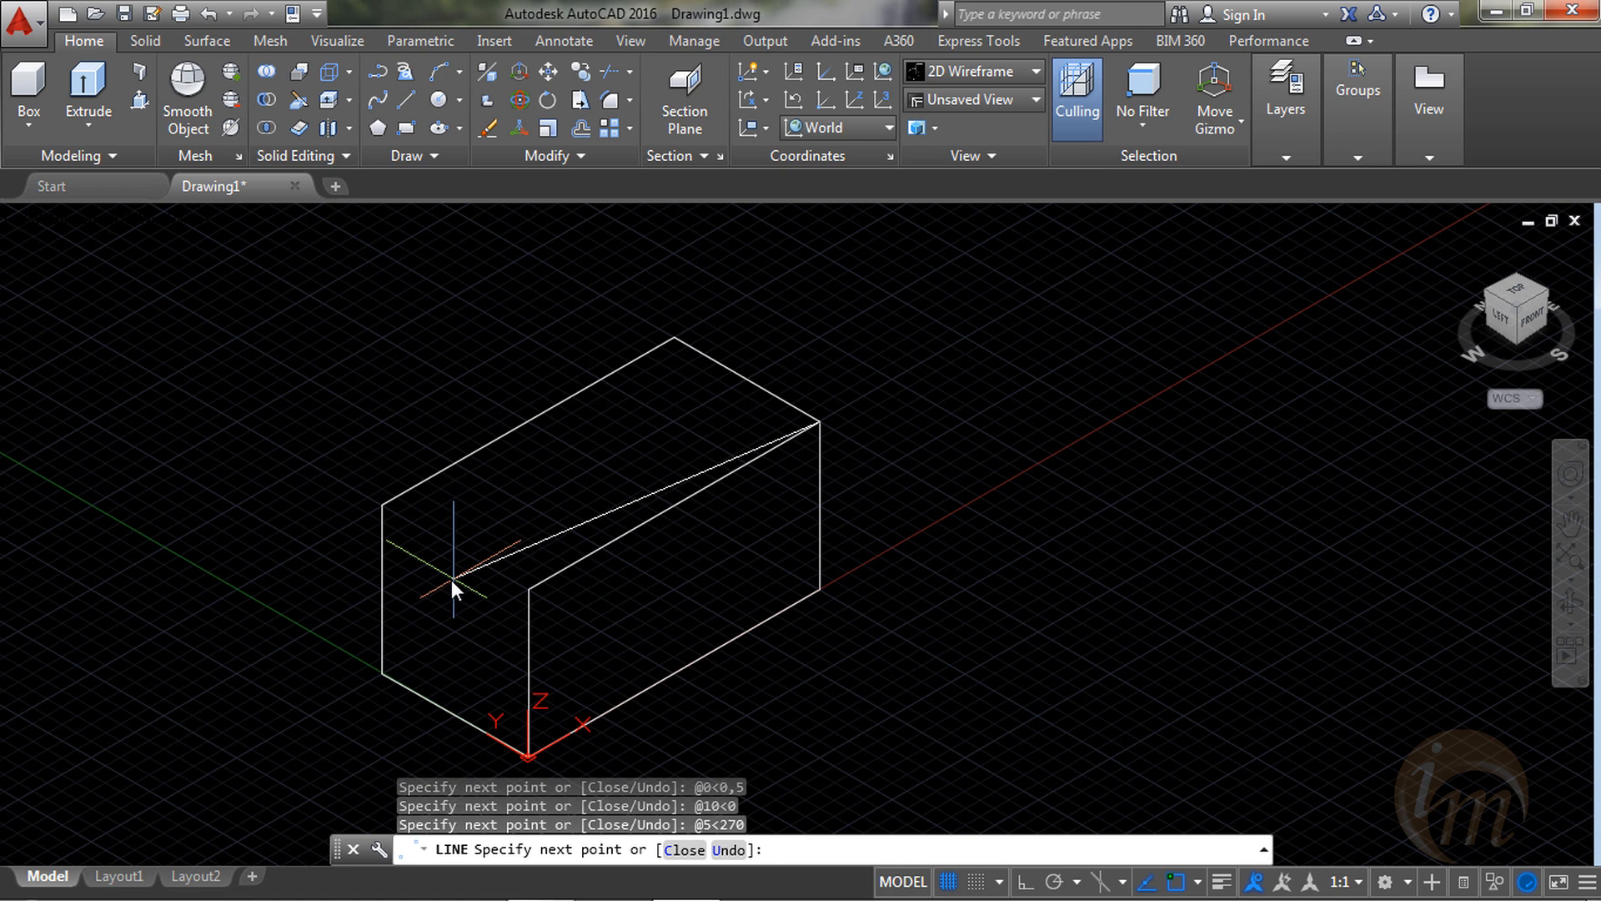
pyautogui.press('Escape')
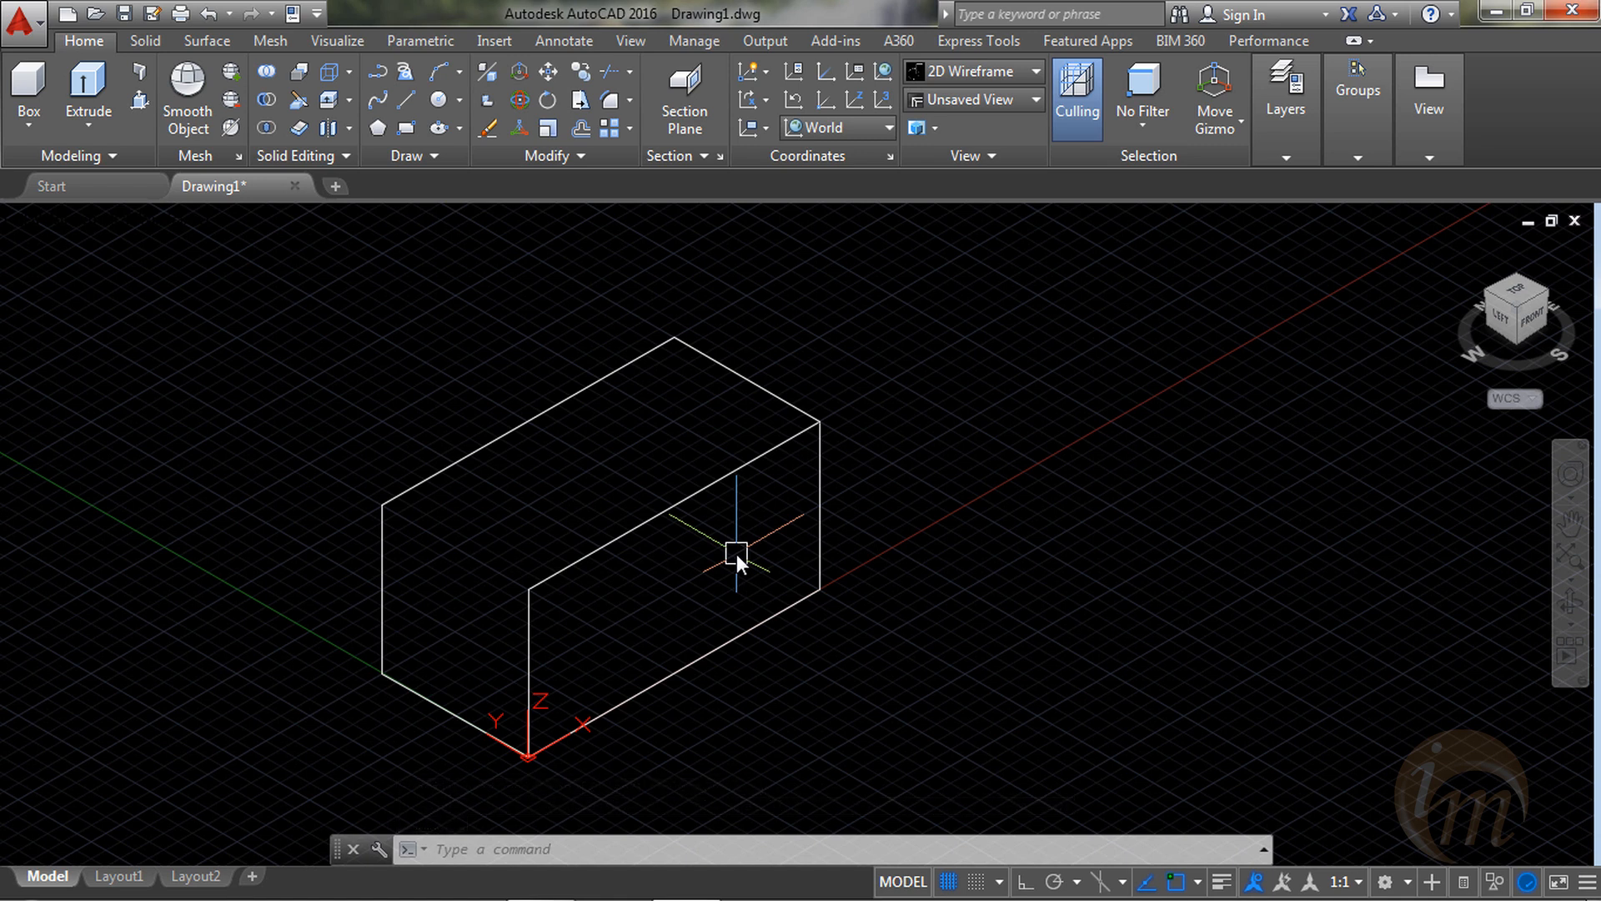
# Draw the remaining near upper edge as a separate line from 0,0,5 to @5<90.
pyautogui.write('1')
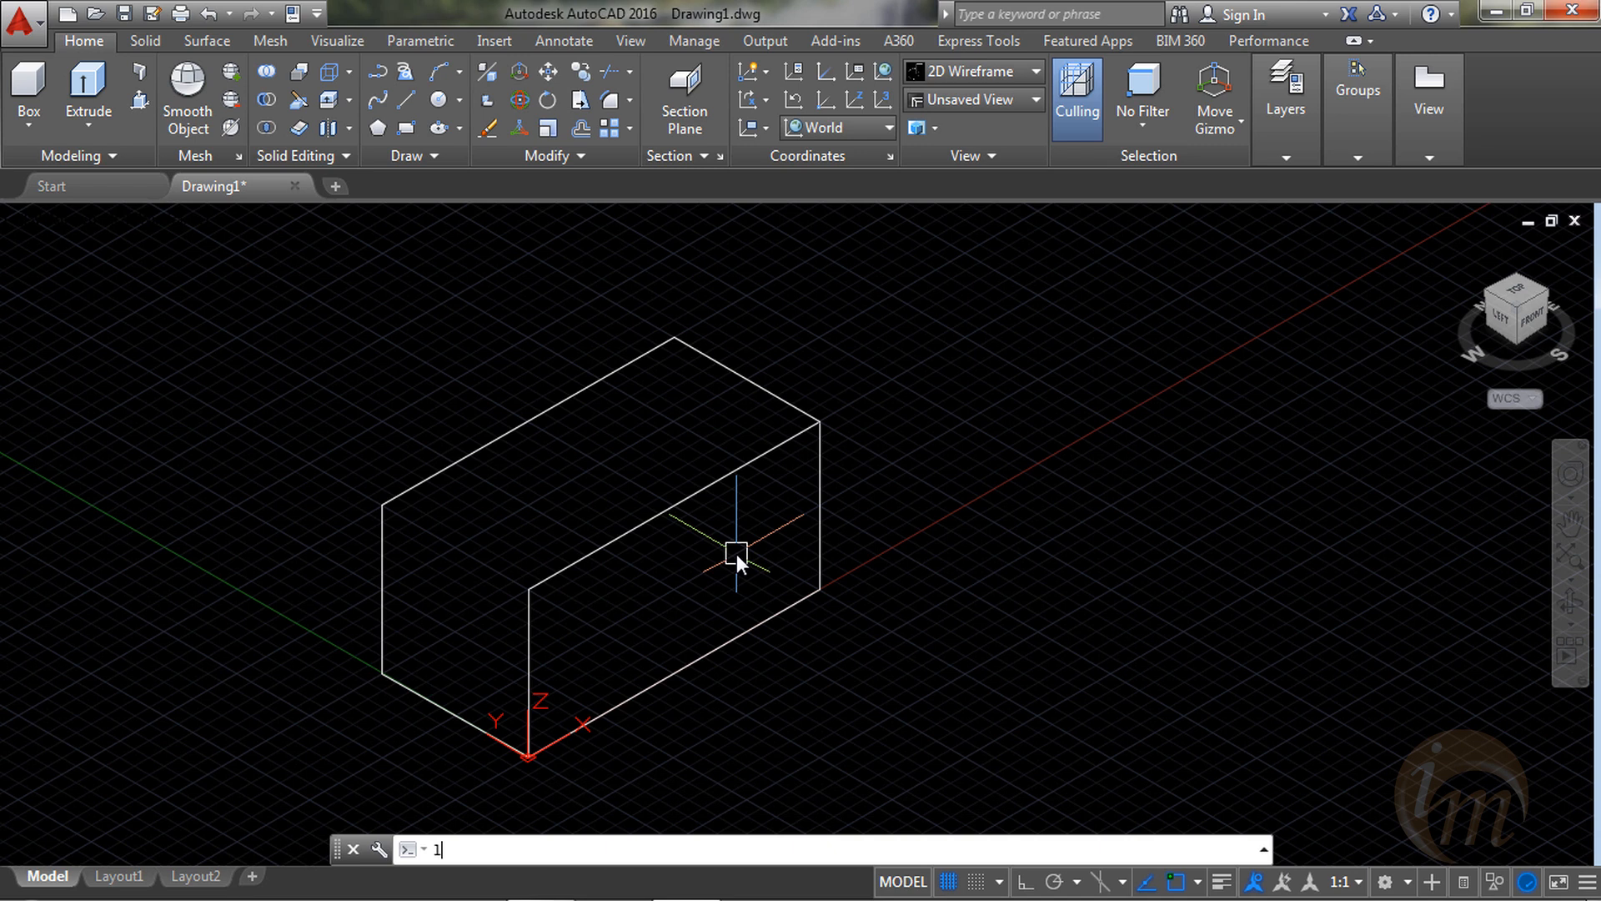
pyautogui.press('Return')
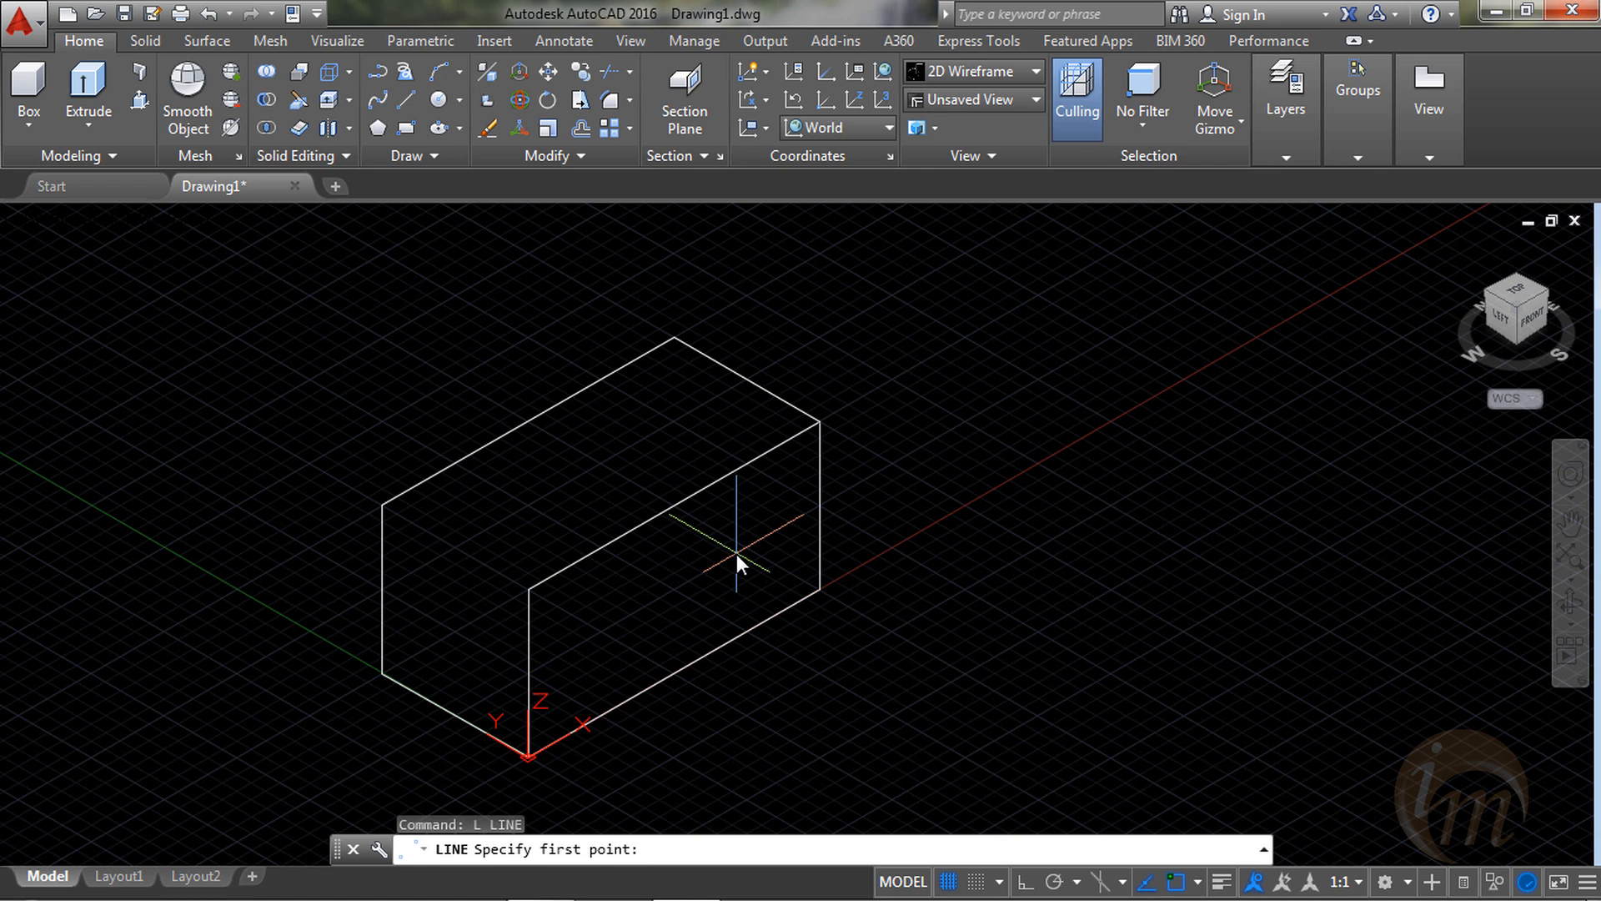
pyautogui.write('0,0,5')
pyautogui.press('Return')
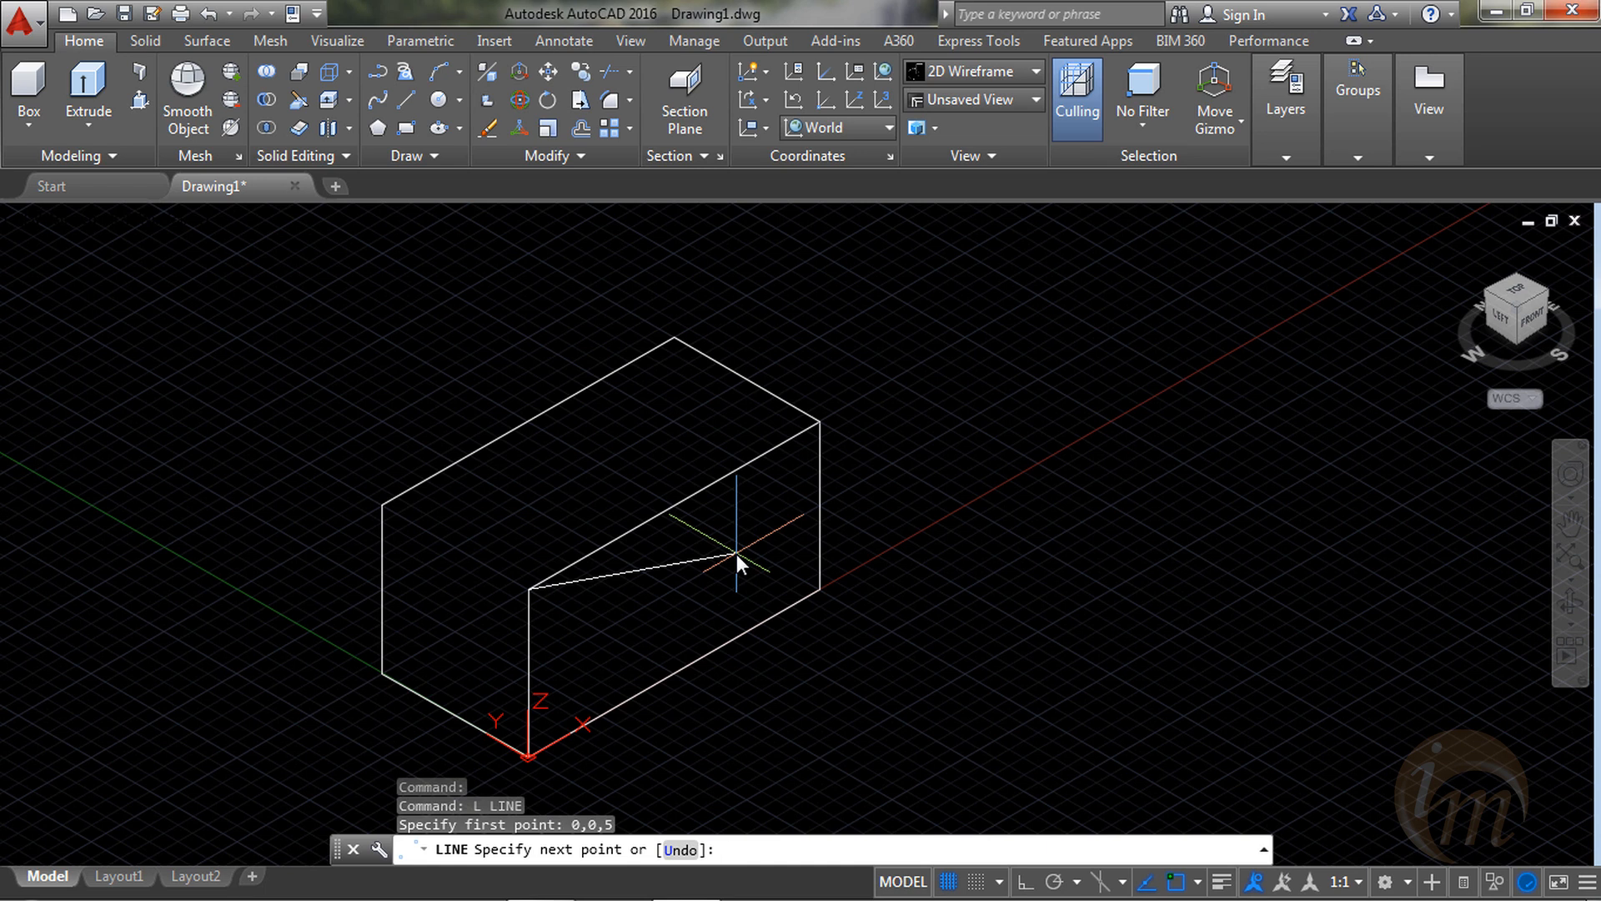
pyautogui.write('@5<90')
pyautogui.press('Return')
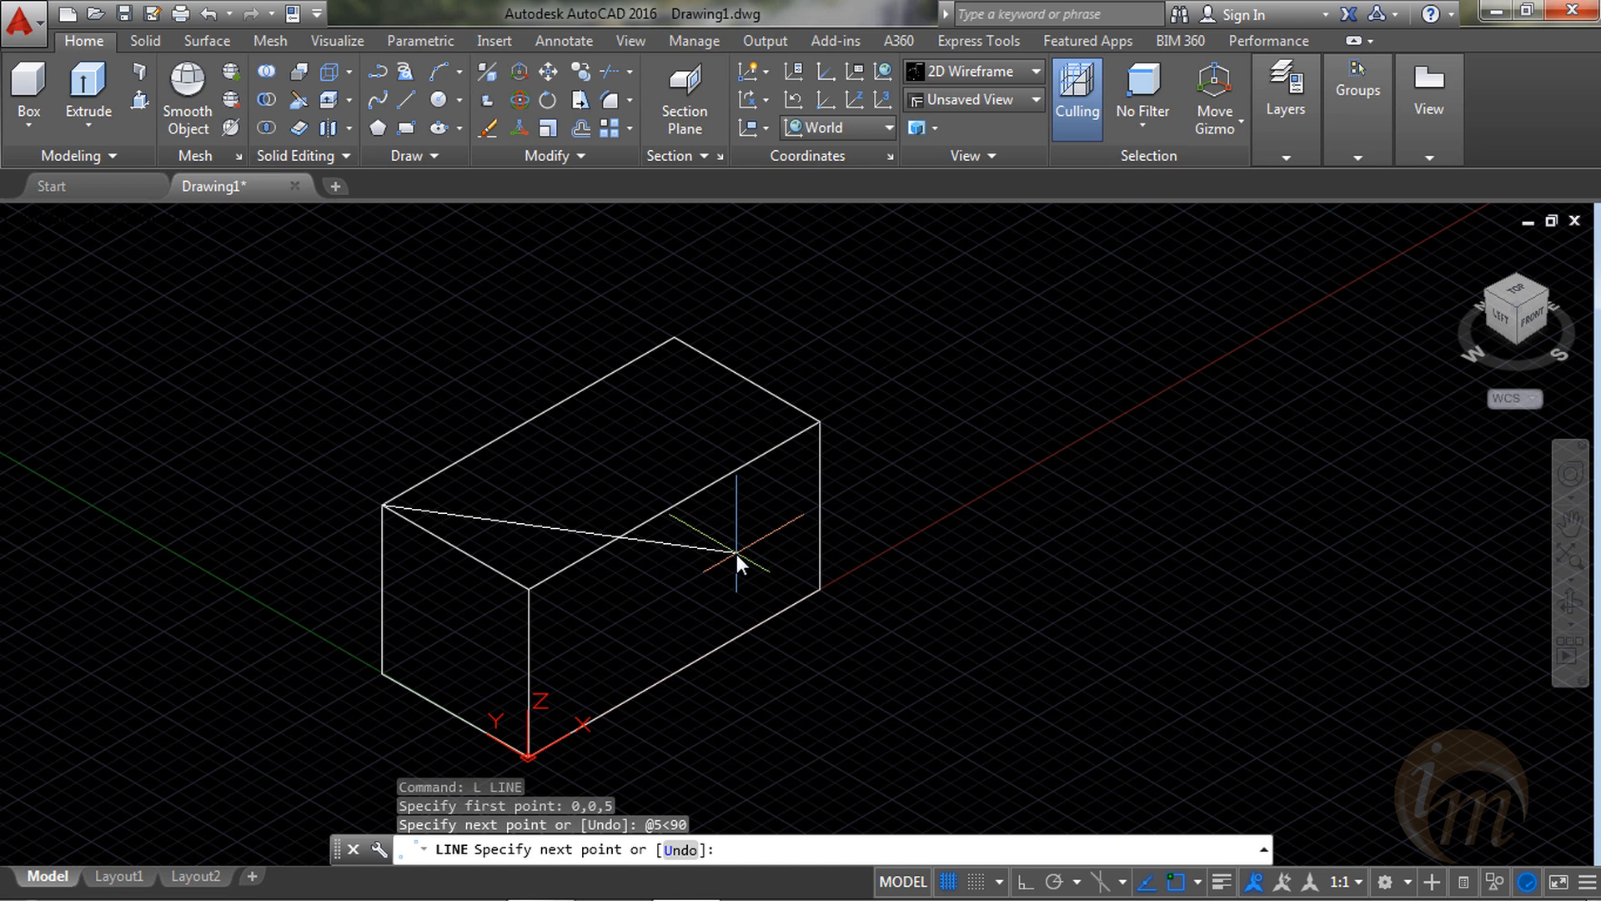
pyautogui.press('Escape')
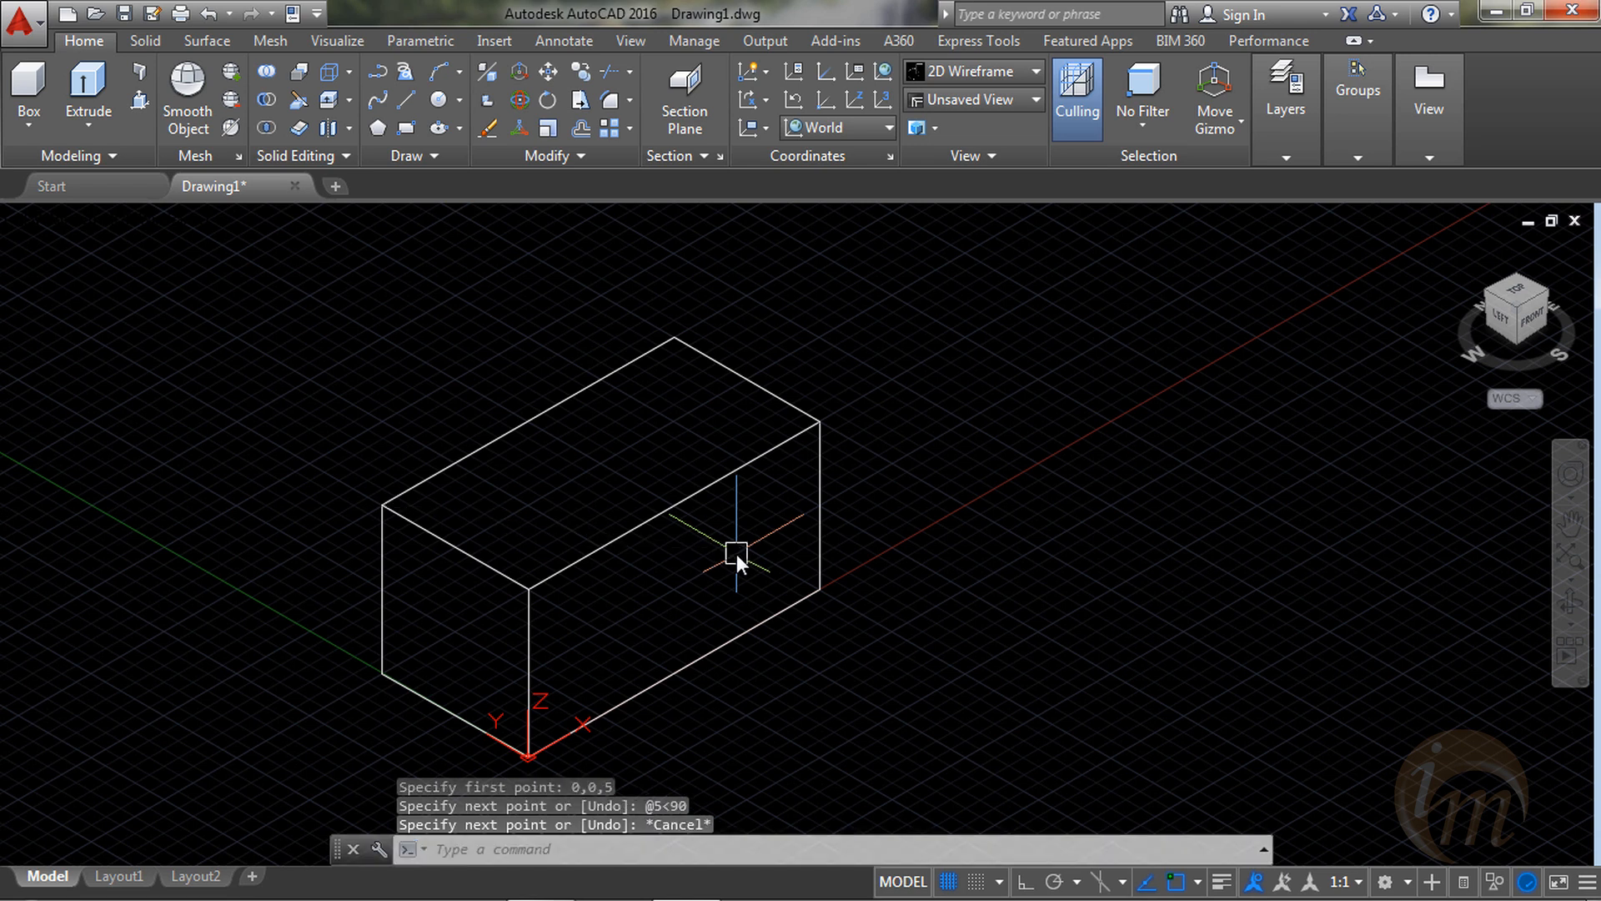